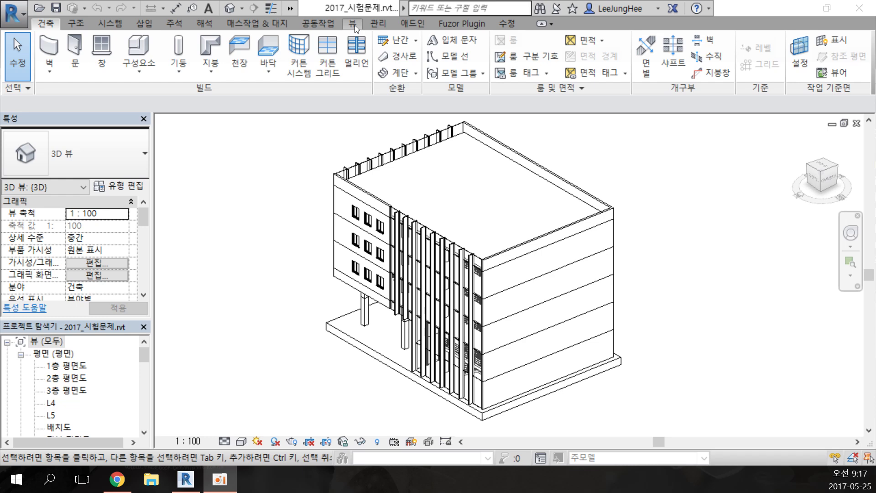
- Start a new 일람표/수량 schedule and enlarge the new-schedule dialog so more categories are listed
{"action": "left_click", "coordinate": [355, 25]}
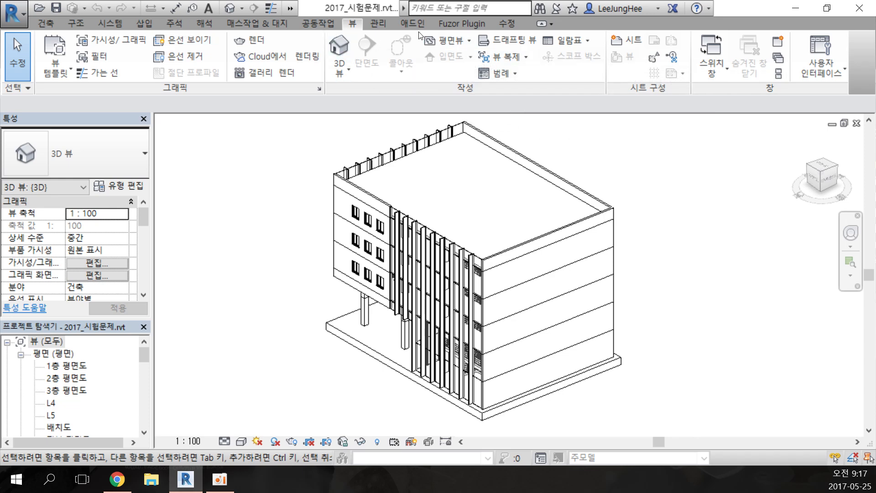
{"action": "left_click", "coordinate": [382, 23]}
{"action": "left_click", "coordinate": [356, 25]}
{"action": "left_click", "coordinate": [583, 44]}
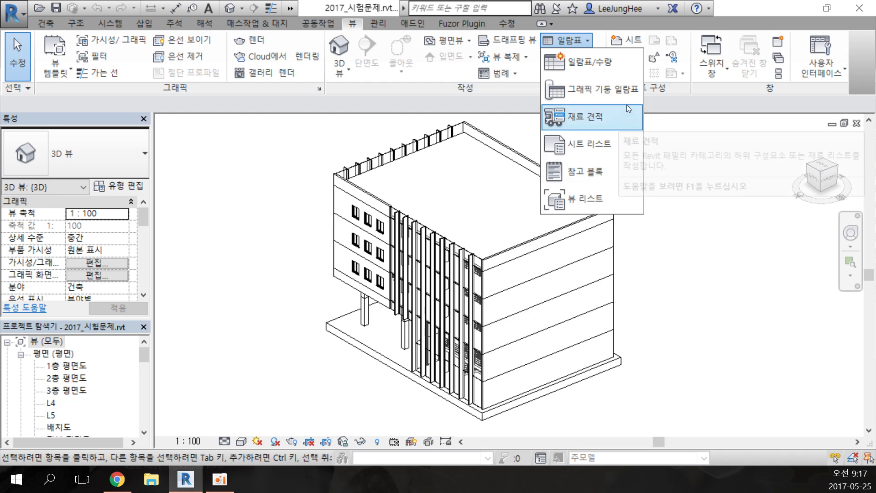
{"action": "left_click", "coordinate": [590, 65]}
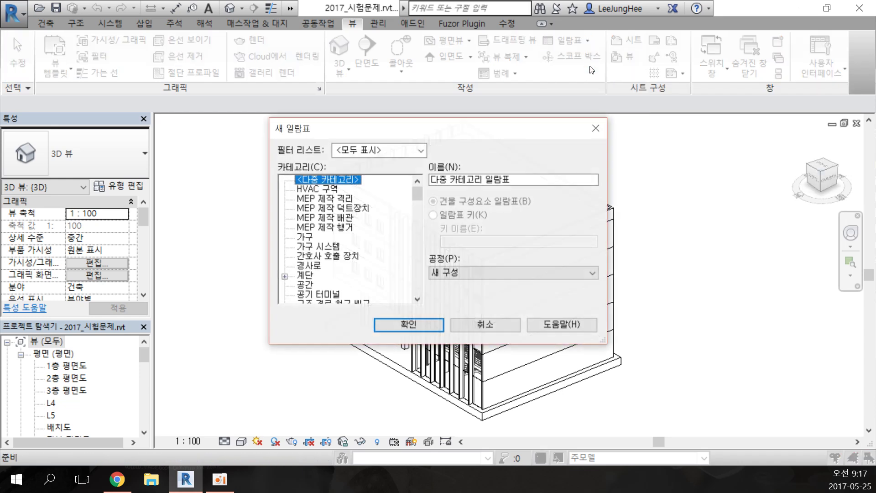
{"action": "left_click_drag", "start_coordinate": [539, 132], "coordinate": [538, 80]}
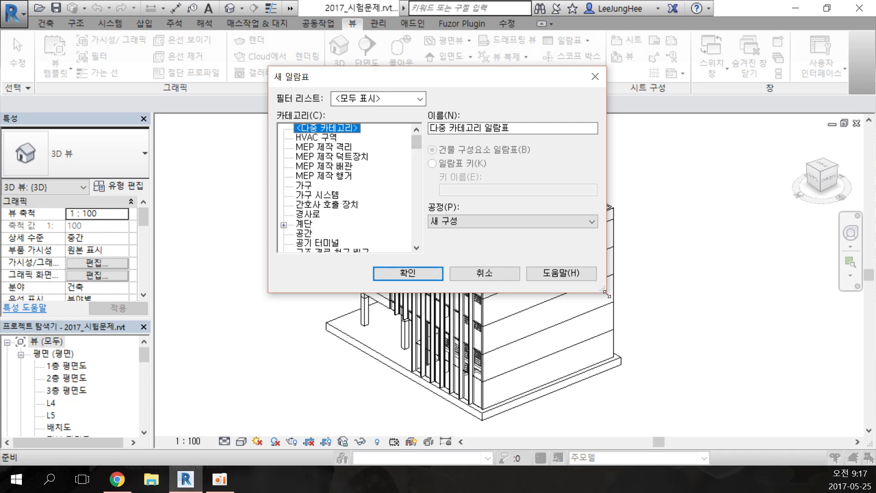
{"action": "left_click_drag", "start_coordinate": [605, 293], "coordinate": [606, 436]}
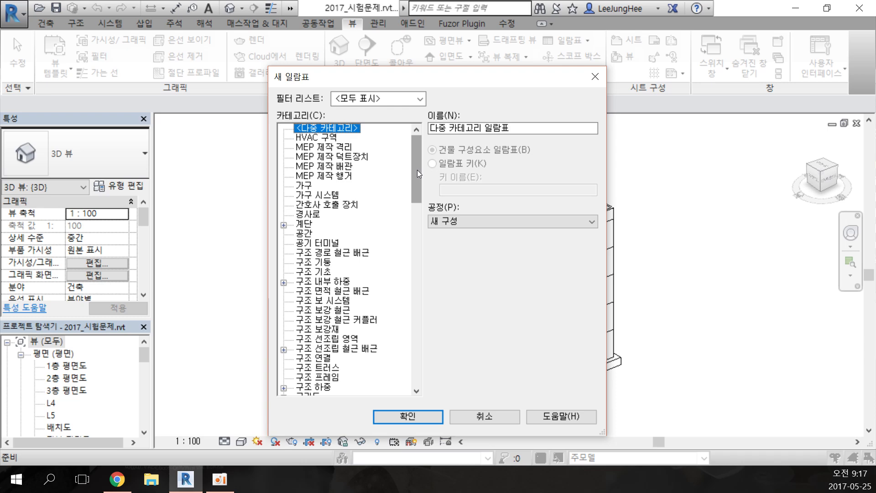
- Choose 구조 기둥 as the category for the new schedule
{"action": "left_click_drag", "start_coordinate": [417, 169], "coordinate": [438, 322]}
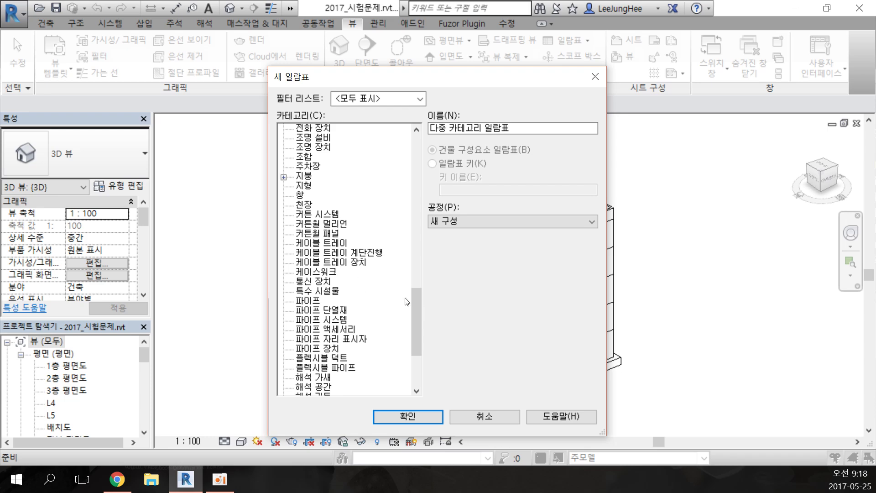
{"action": "left_click_drag", "start_coordinate": [421, 311], "coordinate": [417, 129]}
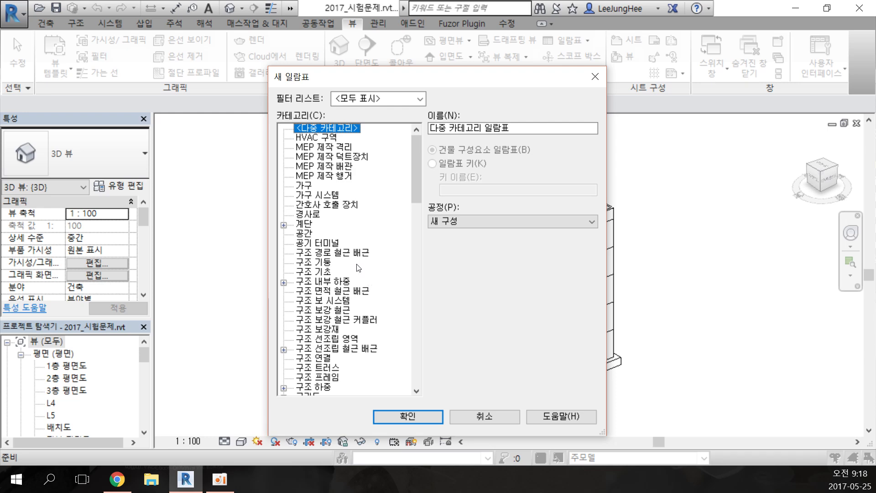
{"action": "scroll", "coordinate": [359, 268], "scroll_direction": "down", "scroll_amount": 3}
{"action": "scroll", "coordinate": [359, 268], "scroll_direction": "down", "scroll_amount": 1}
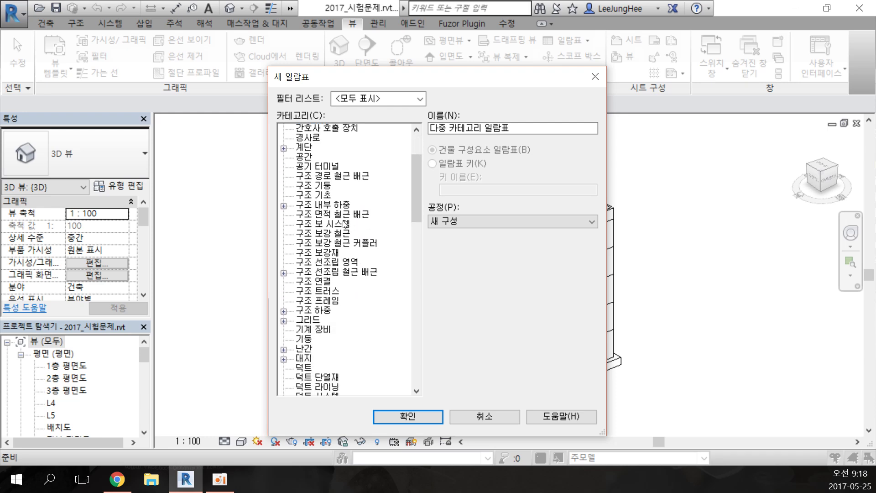
{"action": "left_click", "coordinate": [305, 186]}
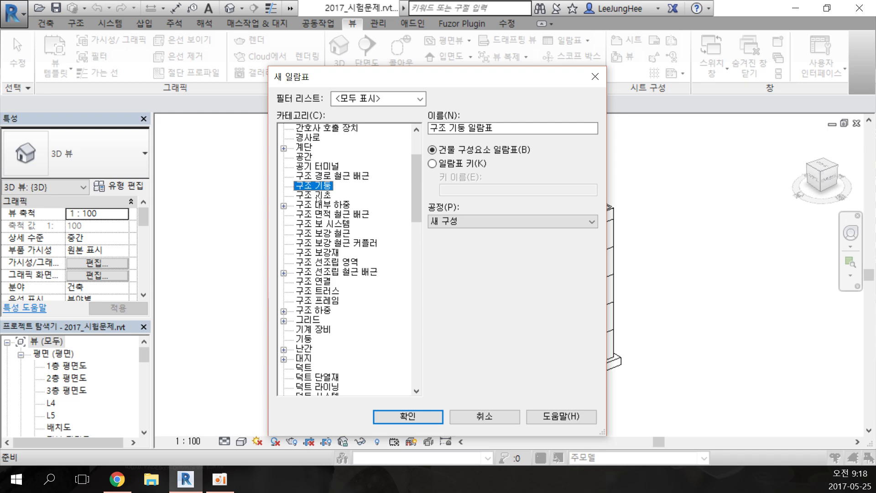
{"action": "left_click", "coordinate": [305, 339]}
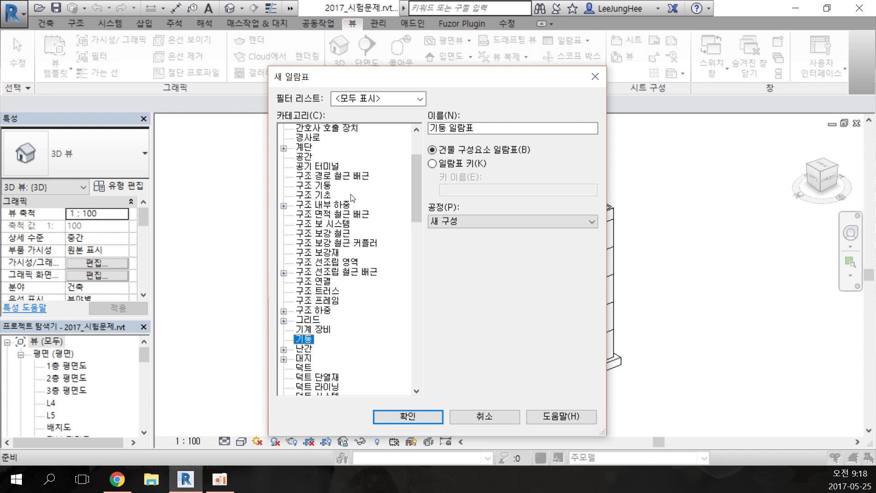
{"action": "left_click", "coordinate": [315, 188]}
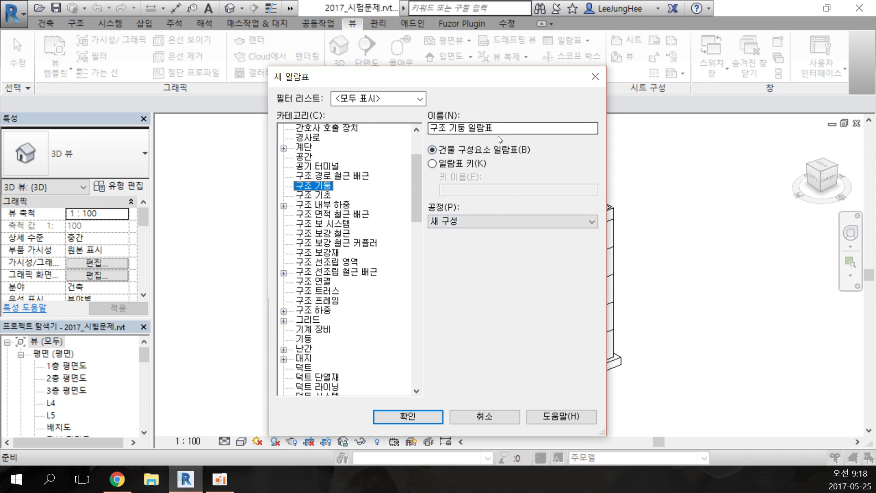
- Create the schedule as a building component schedule named 구조 기둥 일람표 with the phase 새 구성
{"action": "left_click_drag", "start_coordinate": [498, 128], "coordinate": [424, 137]}
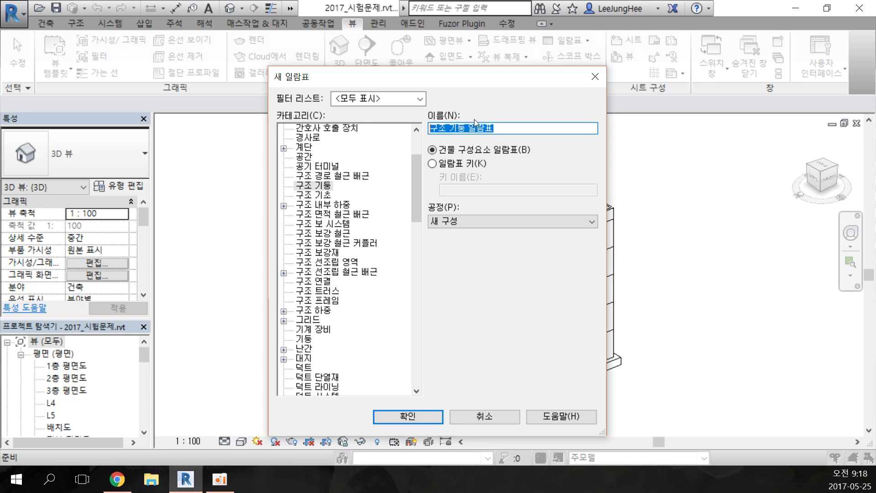
{"action": "left_click", "coordinate": [511, 128]}
{"action": "left_click", "coordinate": [475, 224]}
{"action": "left_click", "coordinate": [521, 319]}
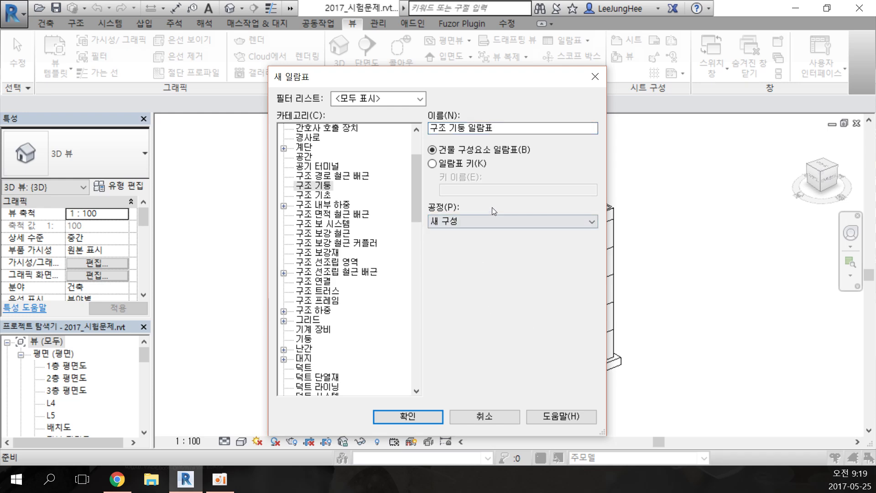
{"action": "left_click", "coordinate": [492, 221]}
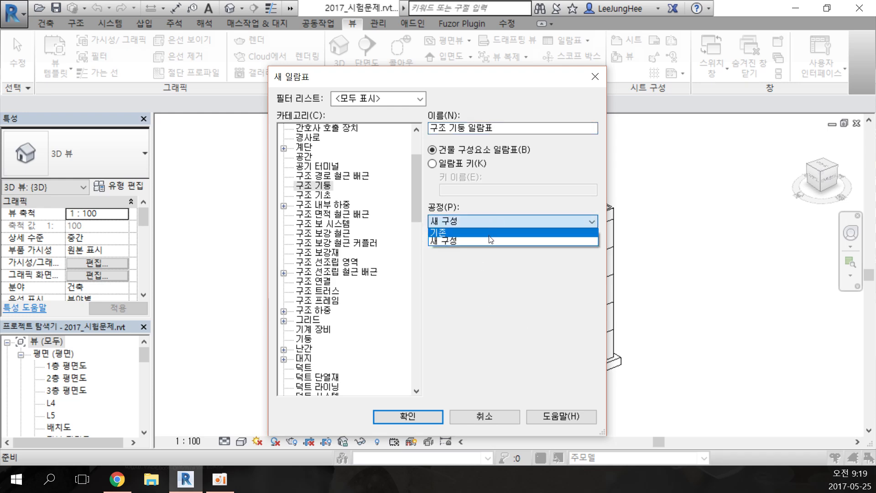
{"action": "left_click", "coordinate": [492, 221]}
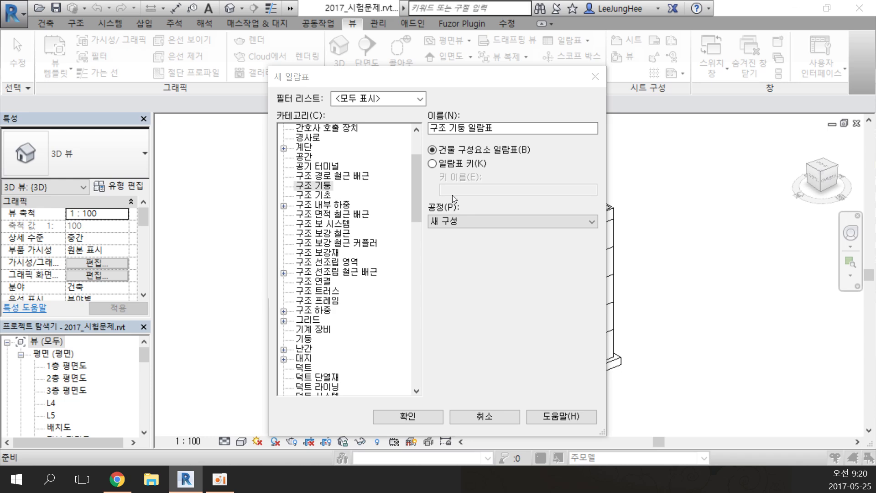
{"action": "left_click", "coordinate": [515, 222]}
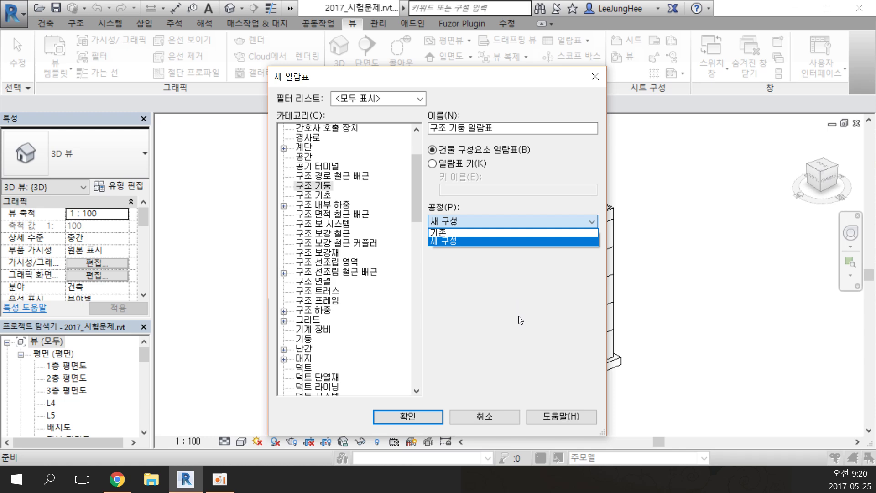
{"action": "left_click", "coordinate": [522, 287]}
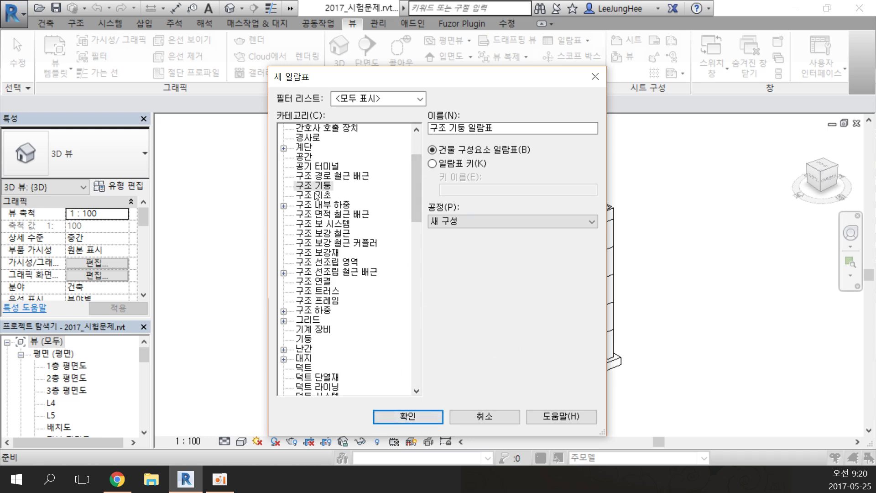
{"action": "left_click", "coordinate": [317, 186]}
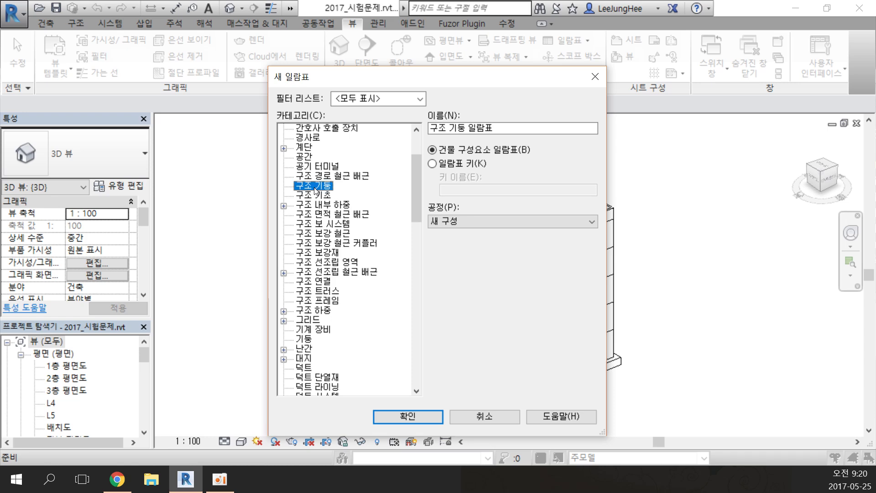
{"action": "left_click", "coordinate": [429, 417]}
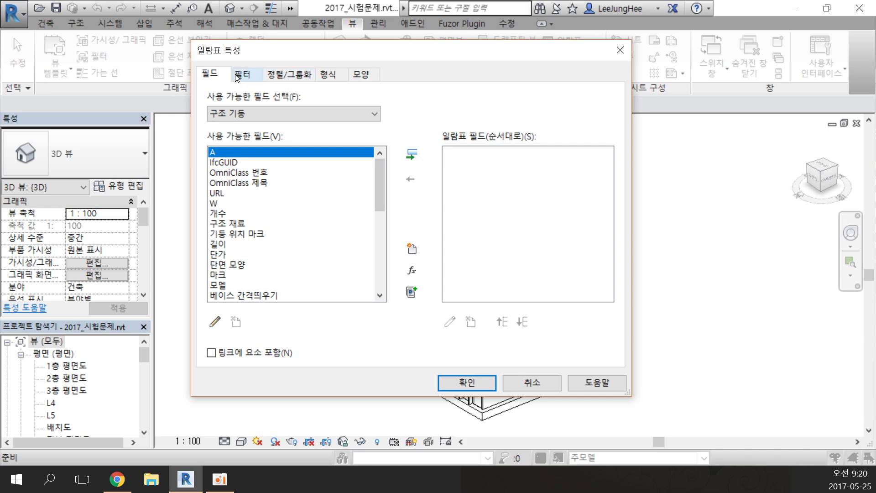
- Examine the schedule's filter, sorting/grouping, formatting and appearance settings, and the categories its available fields can come from
{"action": "left_click", "coordinate": [251, 76]}
{"action": "left_click", "coordinate": [305, 80]}
{"action": "left_click", "coordinate": [340, 79]}
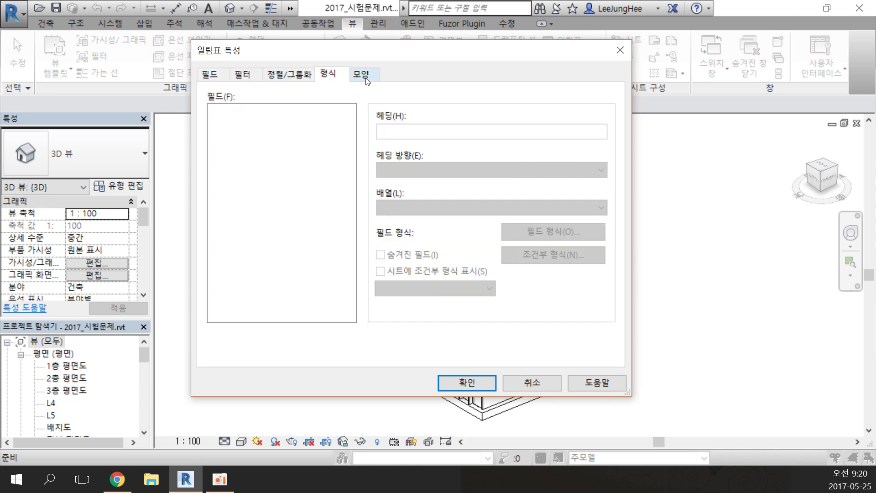
{"action": "left_click", "coordinate": [368, 79]}
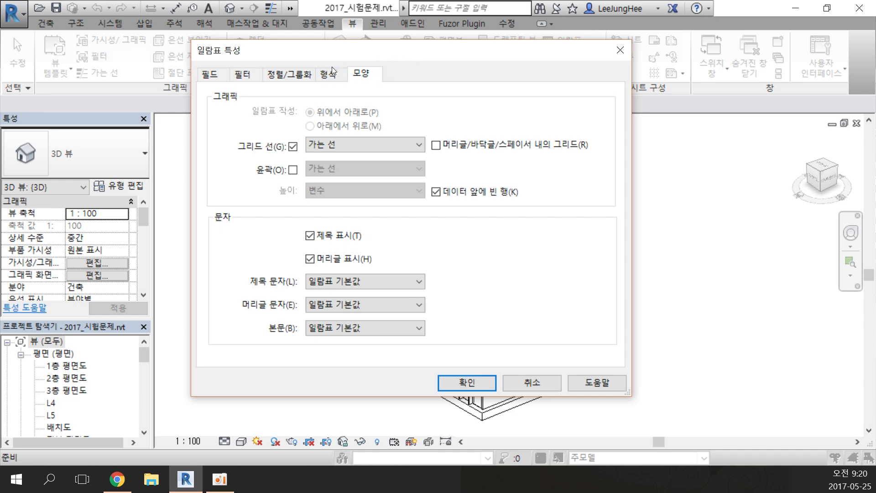
{"action": "left_click", "coordinate": [212, 77]}
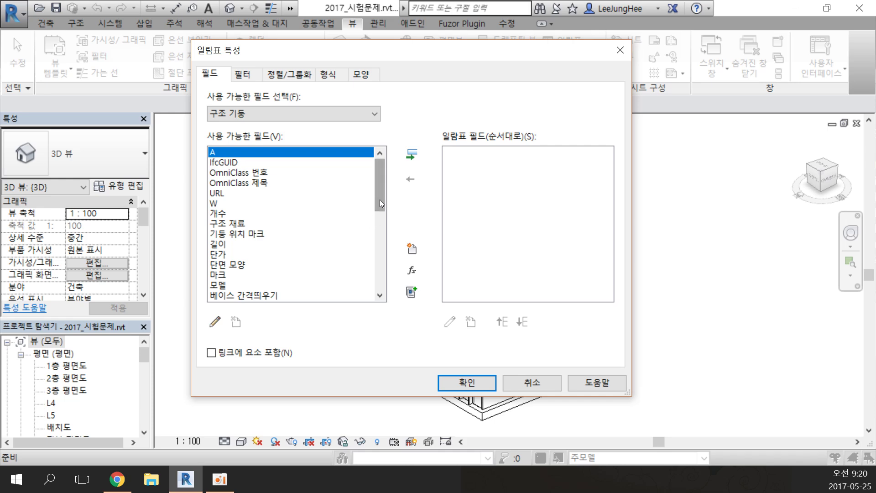
{"action": "left_click", "coordinate": [312, 115]}
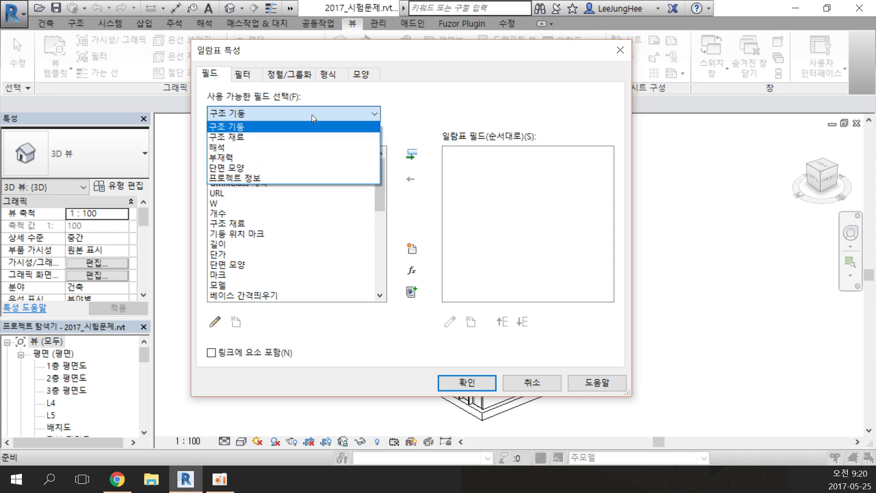
{"action": "left_click", "coordinate": [313, 113]}
{"action": "left_click", "coordinate": [313, 113]}
{"action": "left_click", "coordinate": [462, 106]}
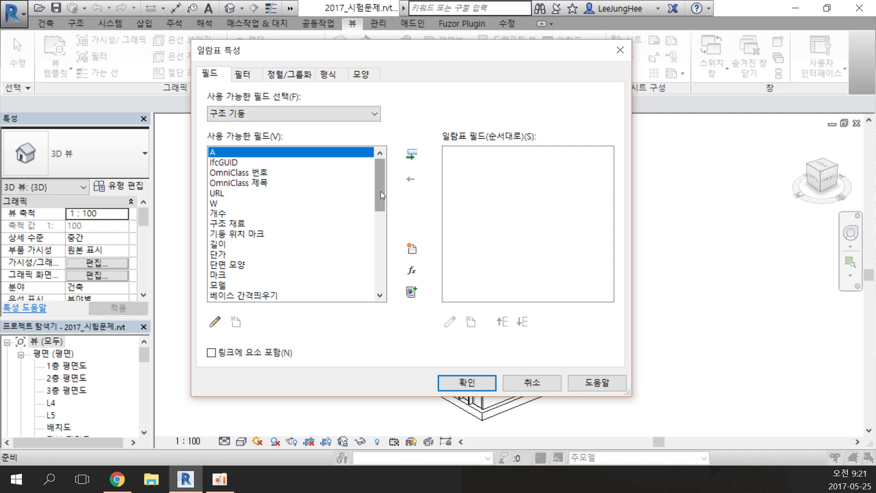
- Add all available 구조 기둥 fields, from A to 표준 철근 부피, to the schedule and generate it
{"action": "left_click_drag", "start_coordinate": [381, 191], "coordinate": [397, 289]}
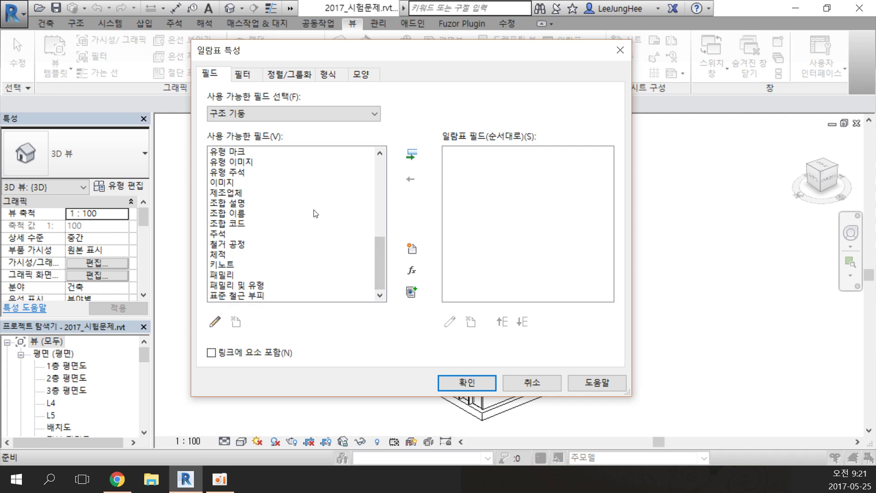
{"action": "scroll", "coordinate": [322, 231], "scroll_direction": "up", "scroll_amount": 6}
{"action": "scroll", "coordinate": [322, 231], "scroll_direction": "up", "scroll_amount": 2}
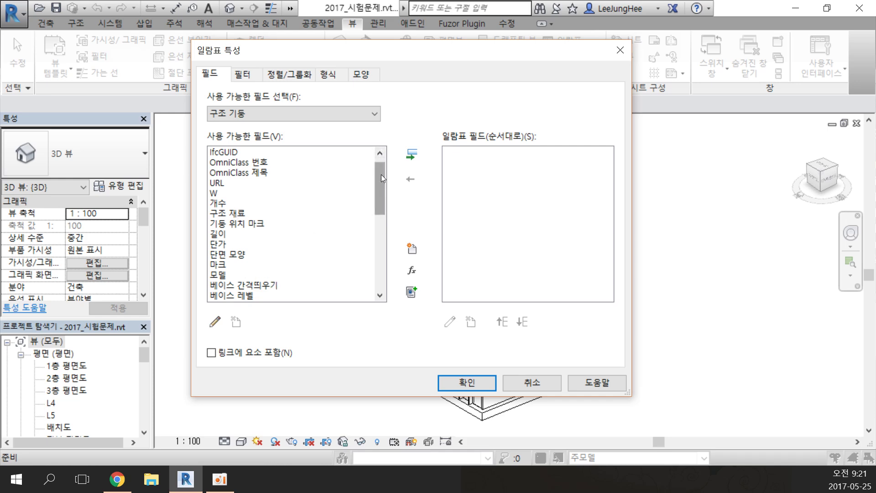
{"action": "left_click", "coordinate": [382, 157]}
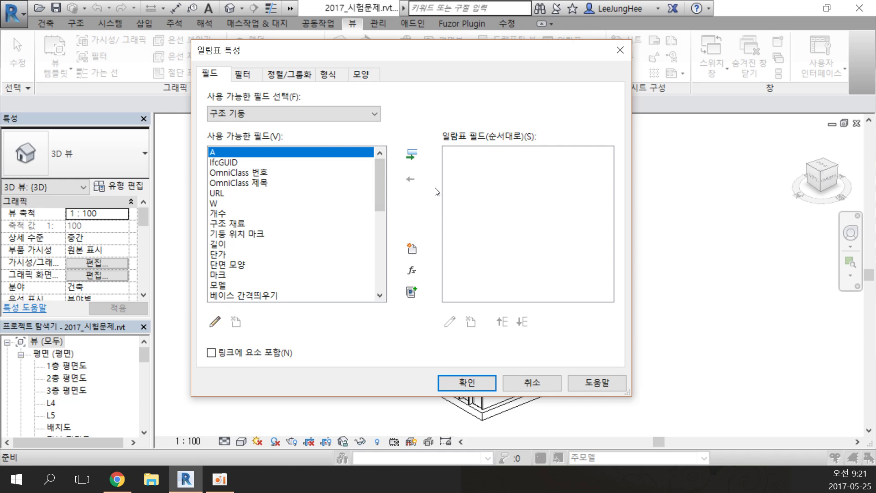
{"action": "scroll", "coordinate": [373, 192], "scroll_direction": "down", "scroll_amount": 10}
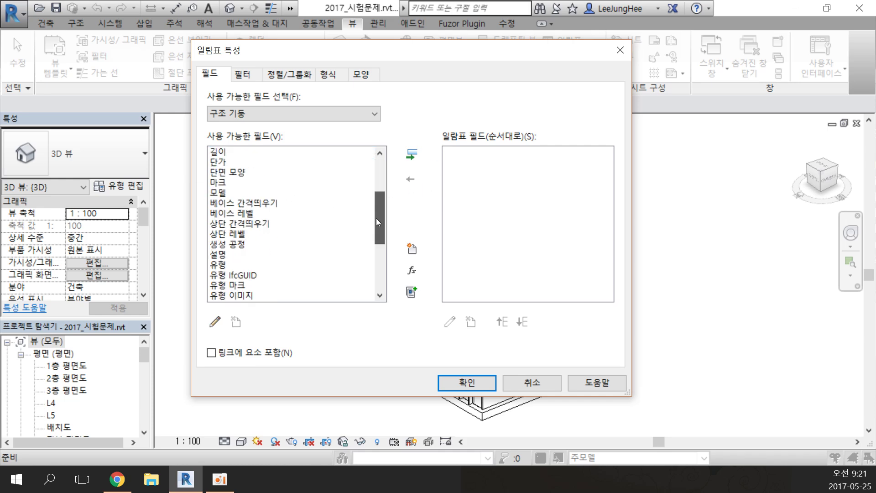
{"action": "left_click", "coordinate": [263, 296], "text": "shift"}
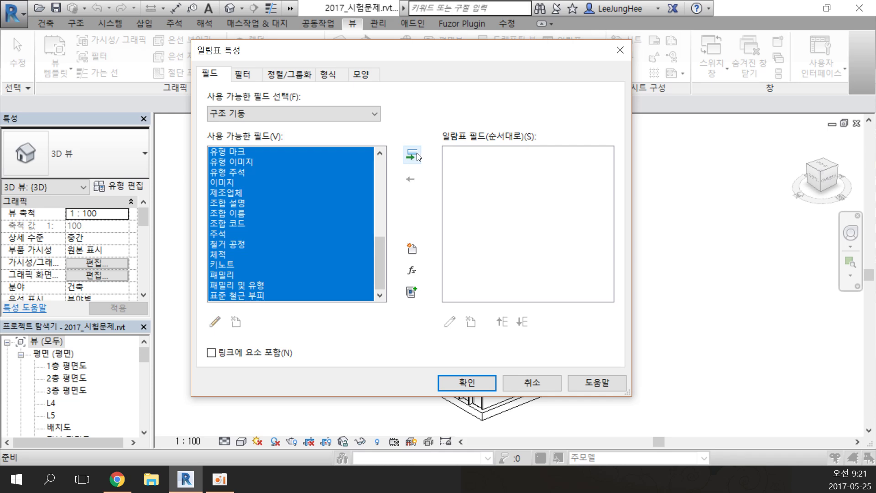
{"action": "left_click", "coordinate": [411, 158]}
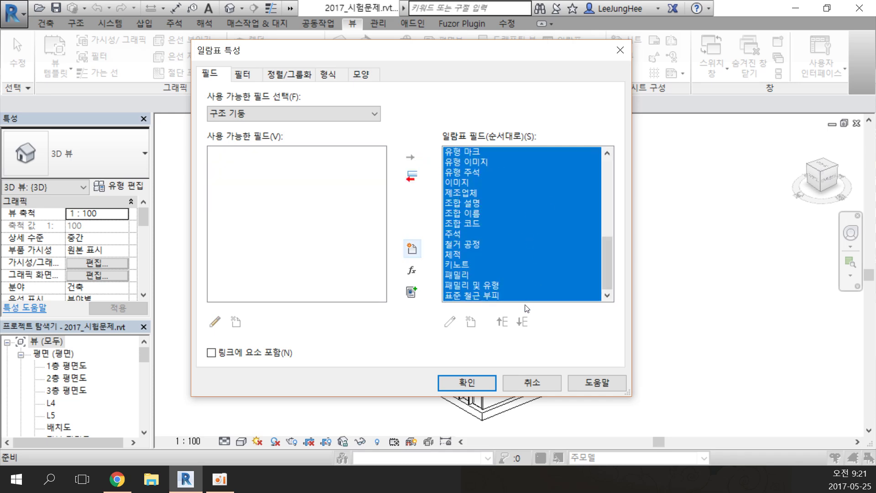
{"action": "left_click", "coordinate": [485, 385]}
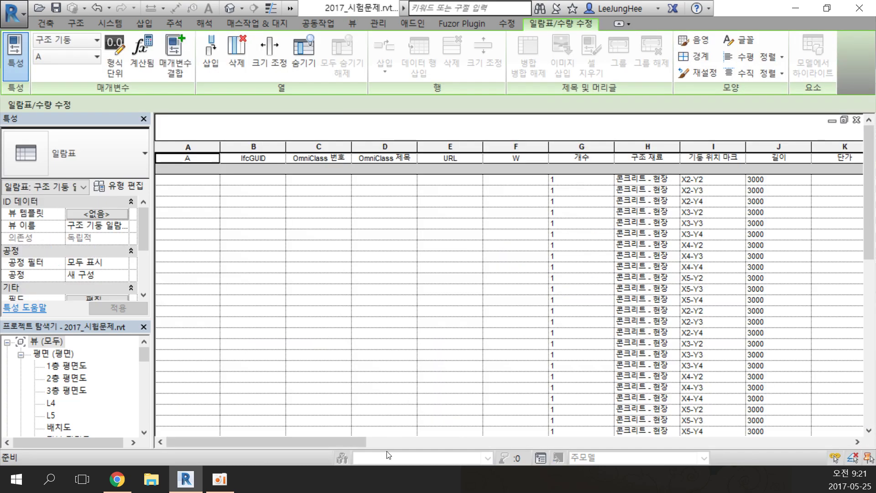
- Look through the columns of the structural column schedule to see which fields hold values
{"action": "mouse_move", "coordinate": [363, 442]}
{"action": "left_mouse_down"}
{"action": "mouse_move", "coordinate": [856, 432]}
{"action": "mouse_move", "coordinate": [749, 462]}
{"action": "mouse_move", "coordinate": [719, 458]}
{"action": "left_mouse_up"}
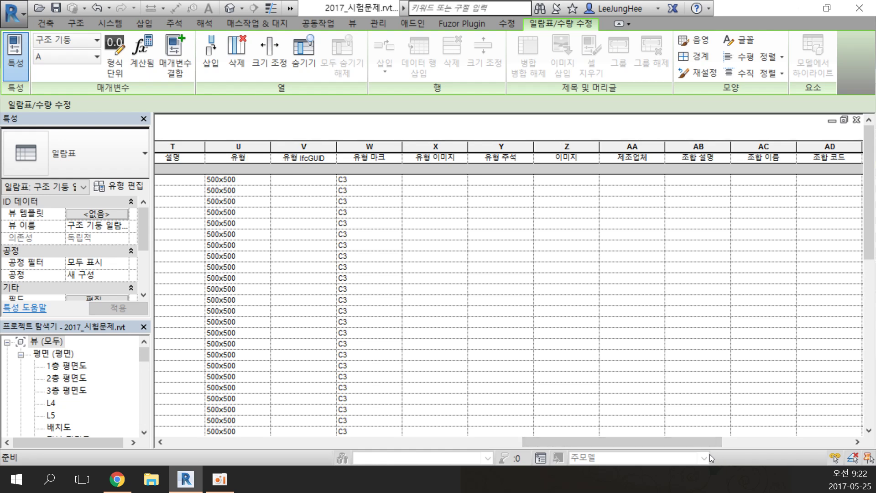
{"action": "left_click_drag", "start_coordinate": [707, 441], "coordinate": [350, 470]}
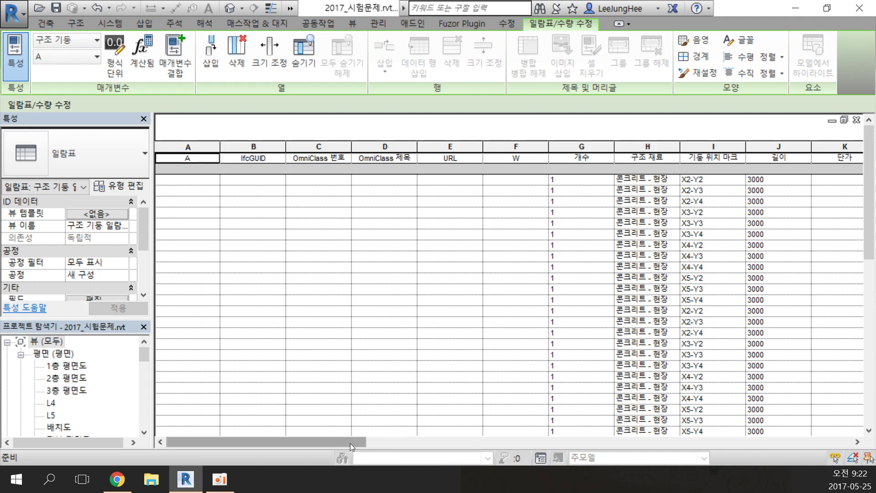
{"action": "left_click_drag", "start_coordinate": [350, 443], "coordinate": [439, 434]}
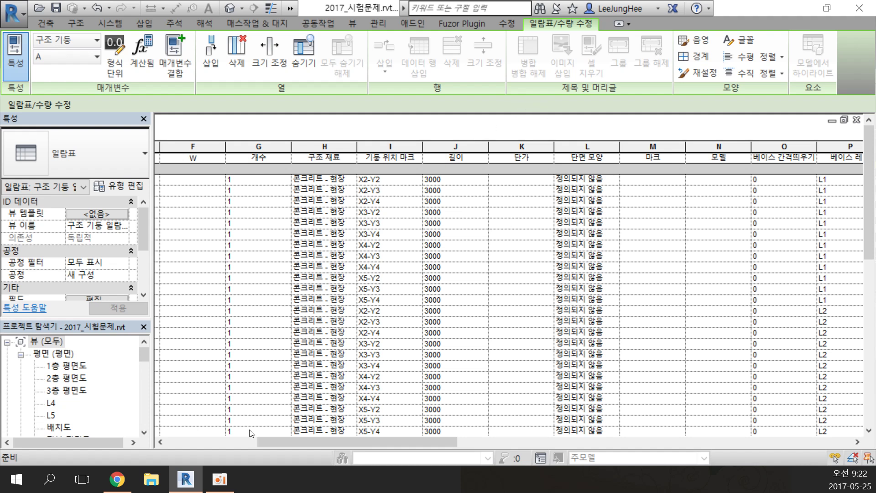
{"action": "left_click", "coordinate": [210, 442]}
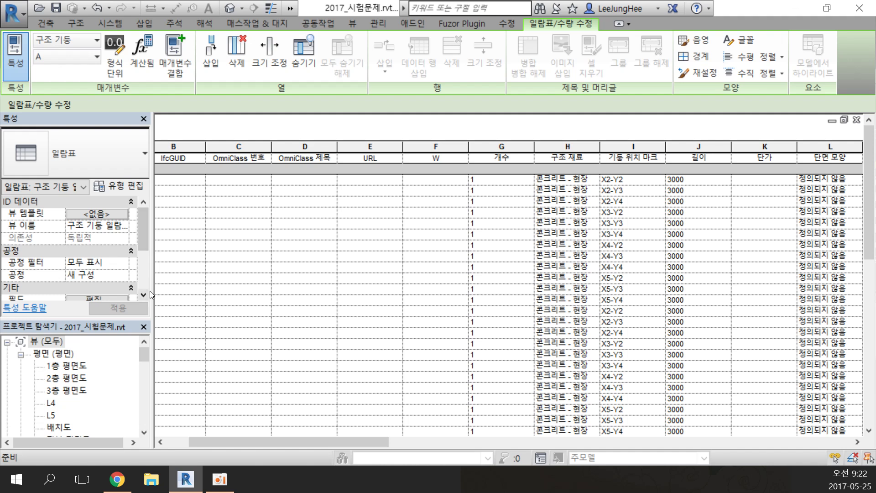
- Widen the properties palette of the 구조 기둥 일람표 schedule and open its field settings for editing
{"action": "left_click_drag", "start_coordinate": [155, 288], "coordinate": [176, 275]}
{"action": "left_click_drag", "start_coordinate": [163, 238], "coordinate": [162, 255]}
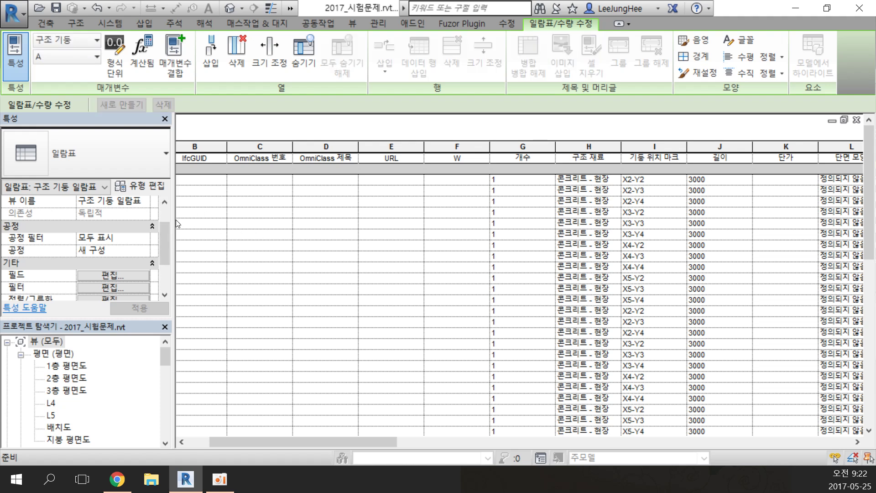
{"action": "left_click_drag", "start_coordinate": [173, 221], "coordinate": [203, 106]}
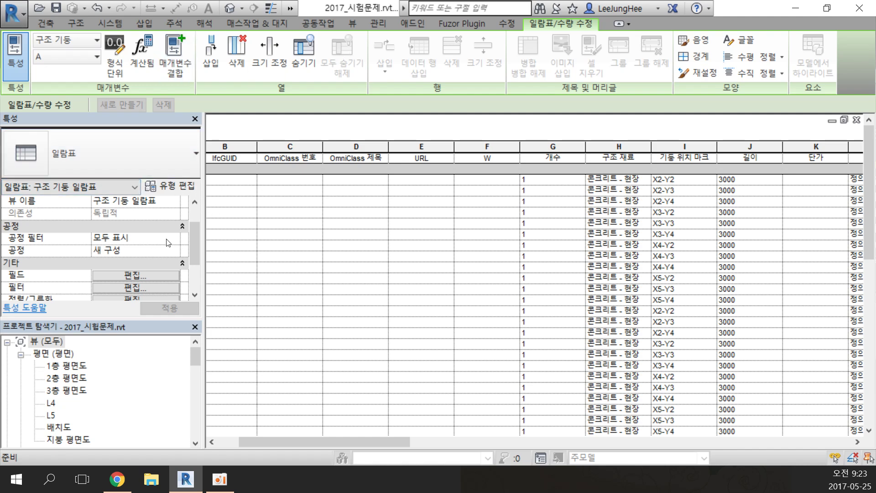
{"action": "left_click_drag", "start_coordinate": [194, 240], "coordinate": [188, 265]}
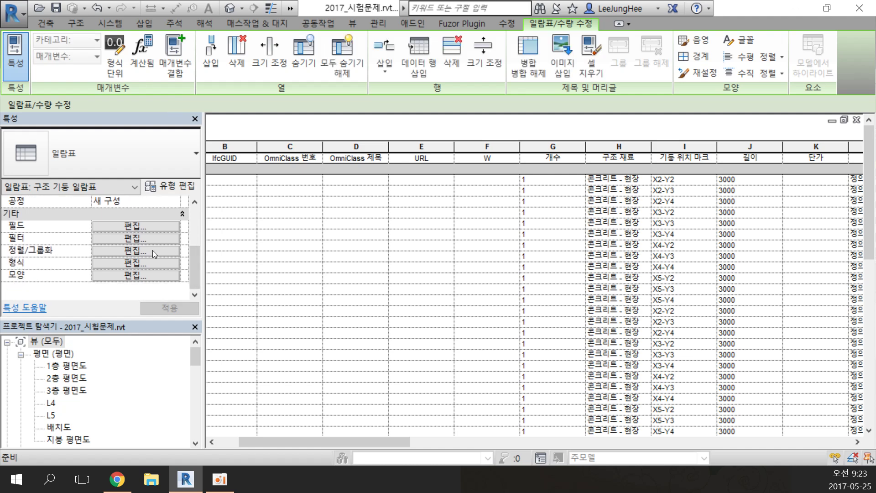
{"action": "left_click", "coordinate": [151, 227]}
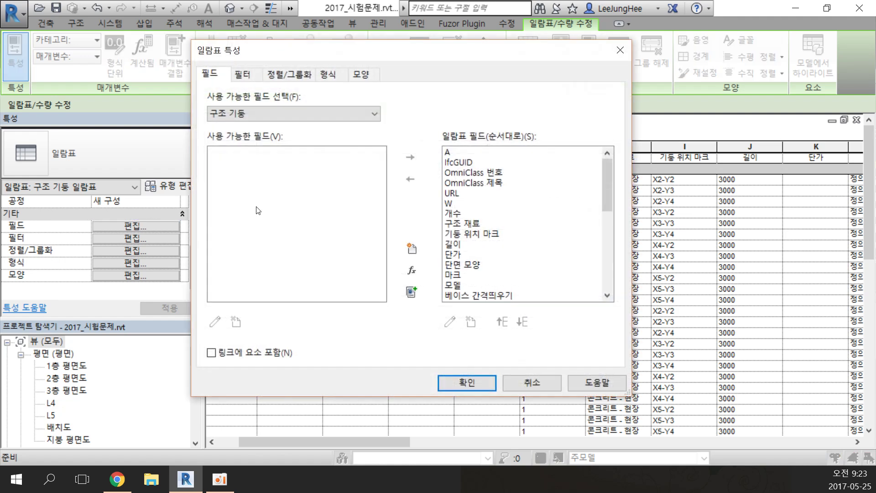
- Remove all fields from the schedule's field list, from A to 표준 철근 부피
{"action": "left_click_drag", "start_coordinate": [279, 57], "coordinate": [295, 45]}
{"action": "left_click", "coordinate": [262, 63]}
{"action": "left_click", "coordinate": [294, 62]}
{"action": "left_click", "coordinate": [227, 63]}
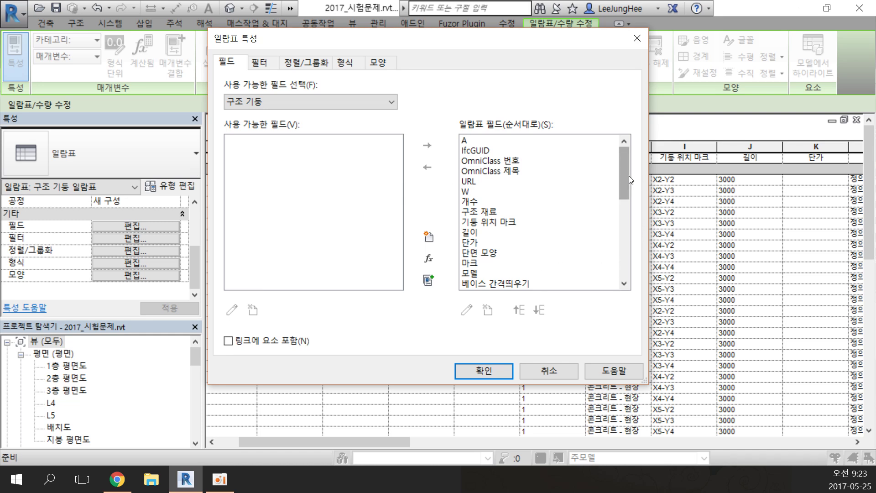
{"action": "left_click_drag", "start_coordinate": [629, 176], "coordinate": [628, 267]}
{"action": "key", "text": "ctrl+a"}
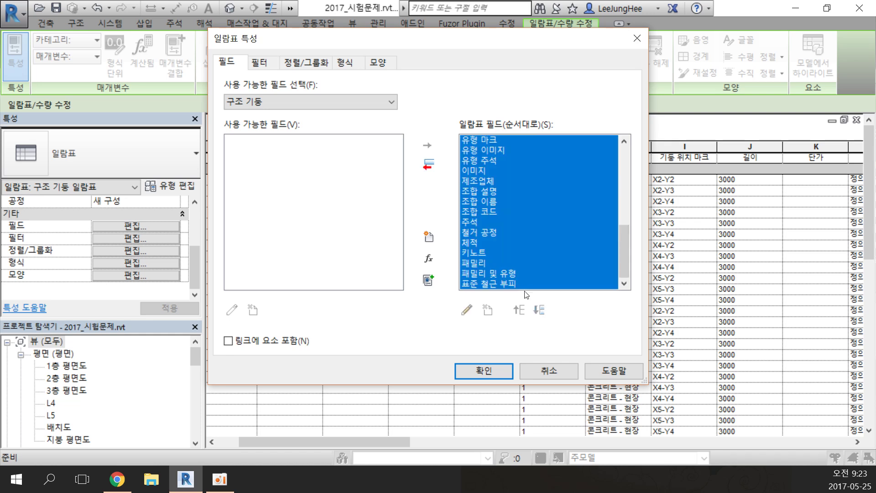
{"action": "left_click", "coordinate": [428, 165]}
- Add the 체적 field from the available 구조 기둥 fields to the emptied schedule
{"action": "left_click", "coordinate": [333, 181]}
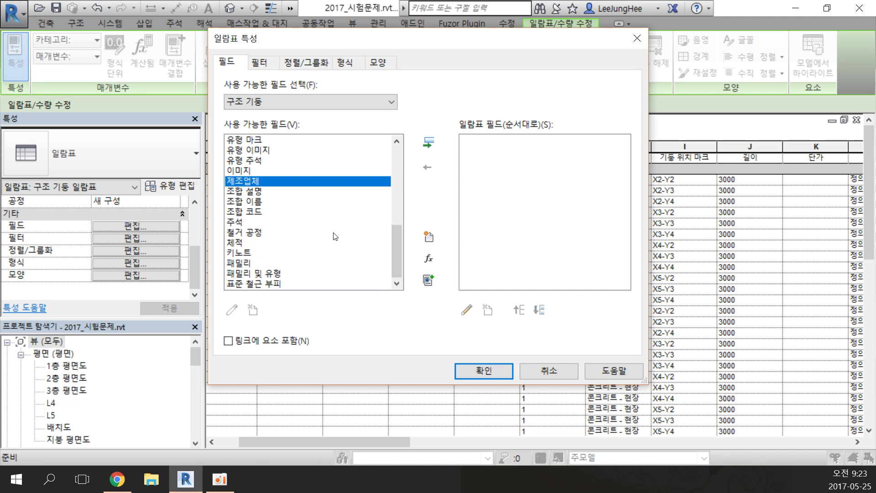
{"action": "left_click_drag", "start_coordinate": [396, 234], "coordinate": [422, 240]}
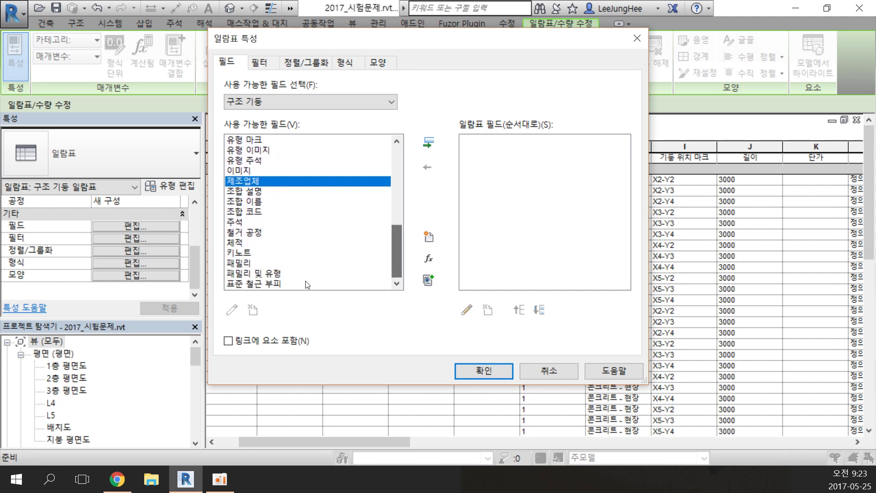
{"action": "left_click", "coordinate": [242, 243]}
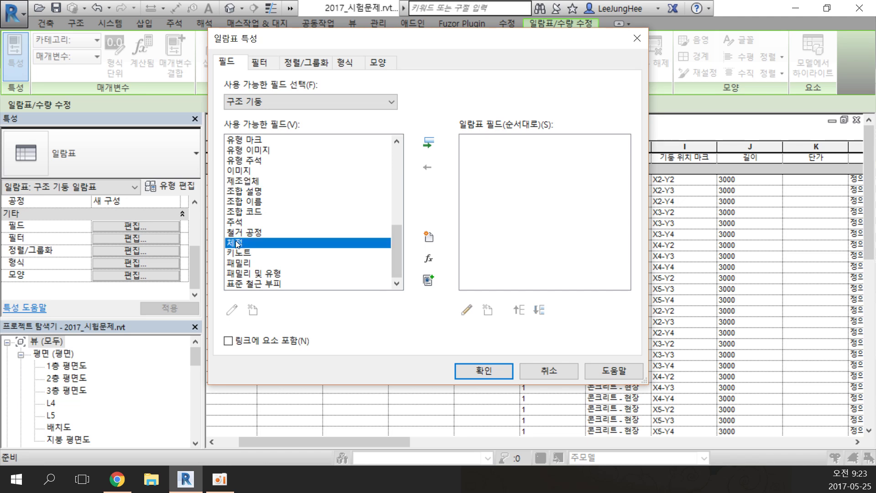
{"action": "left_click", "coordinate": [430, 142]}
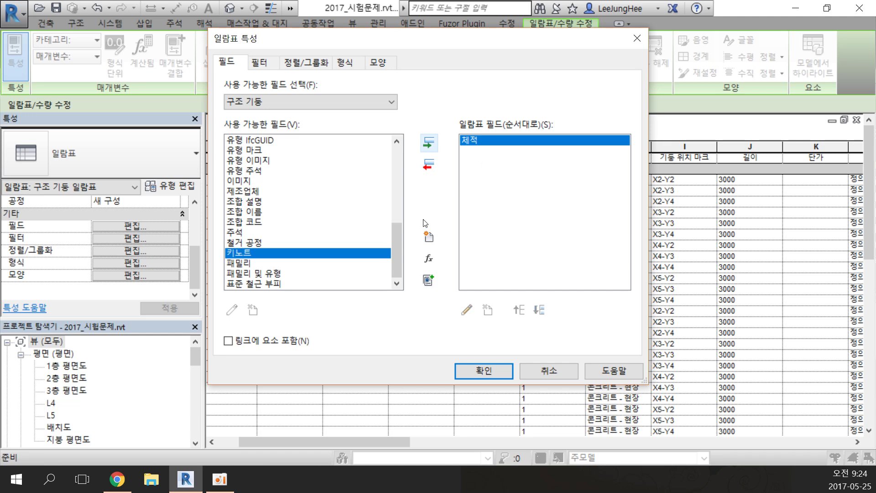
- Find the 베이스 레벨 field among the available 구조 기둥 fields and add it to the schedule
{"action": "left_click_drag", "start_coordinate": [392, 253], "coordinate": [410, 168]}
{"action": "scroll", "coordinate": [342, 209], "scroll_direction": "down", "scroll_amount": 4}
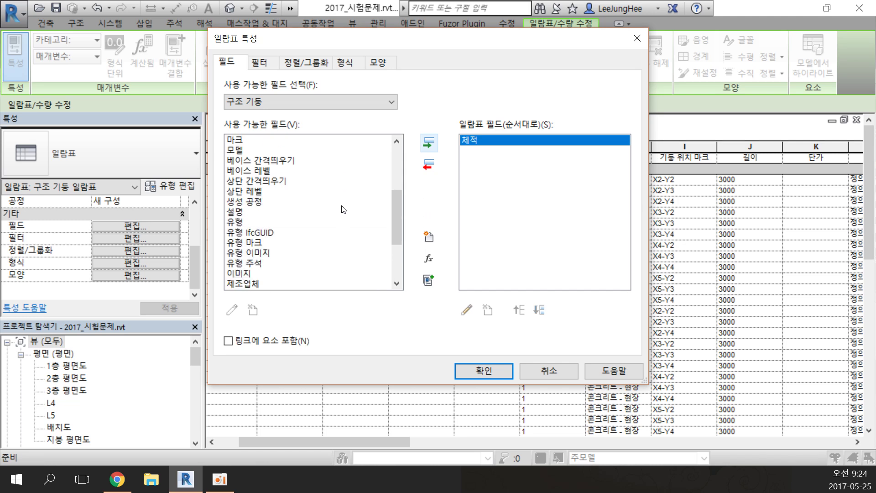
{"action": "scroll", "coordinate": [245, 232], "scroll_direction": "up", "scroll_amount": 1}
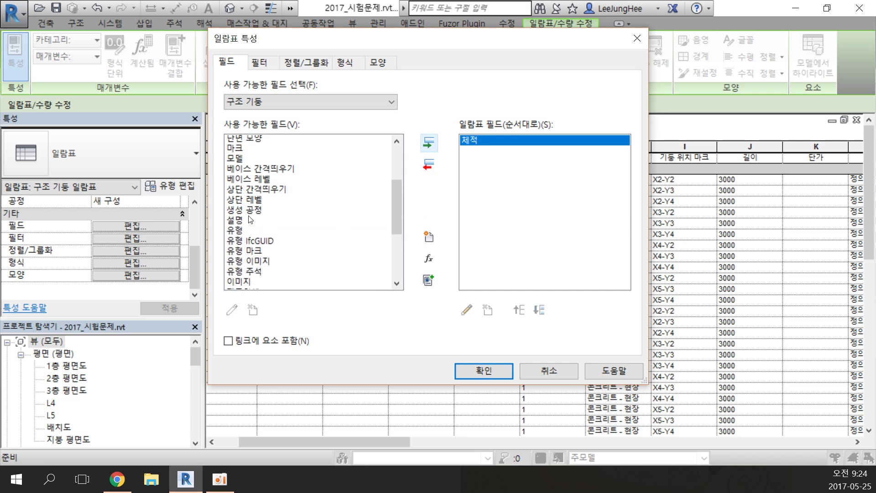
{"action": "scroll", "coordinate": [247, 204], "scroll_direction": "up", "scroll_amount": 2}
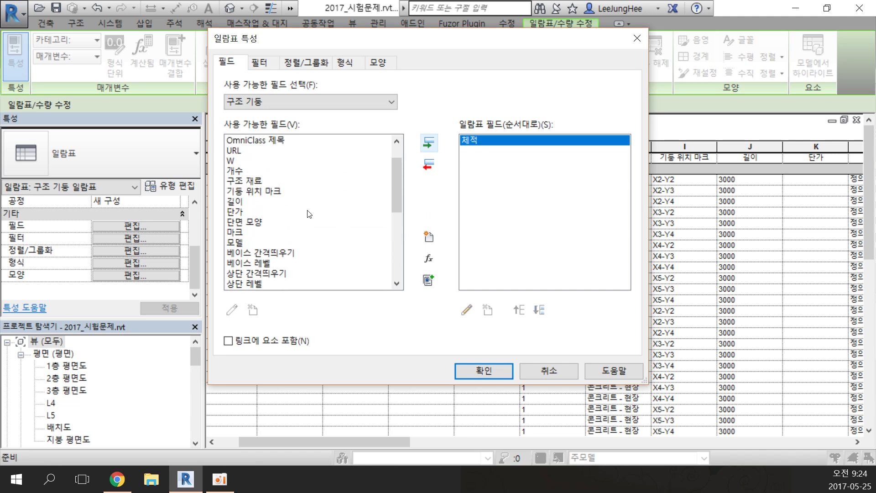
{"action": "left_click_drag", "start_coordinate": [399, 187], "coordinate": [400, 171]}
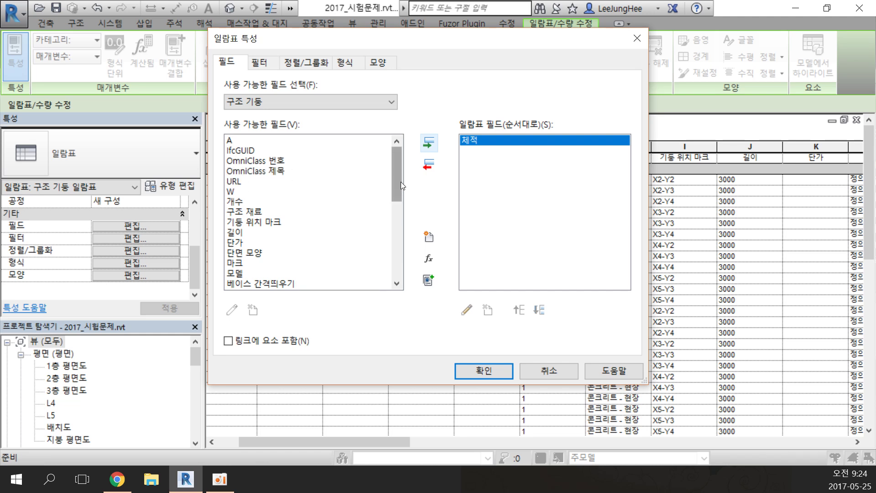
{"action": "left_click_drag", "start_coordinate": [397, 177], "coordinate": [396, 193]}
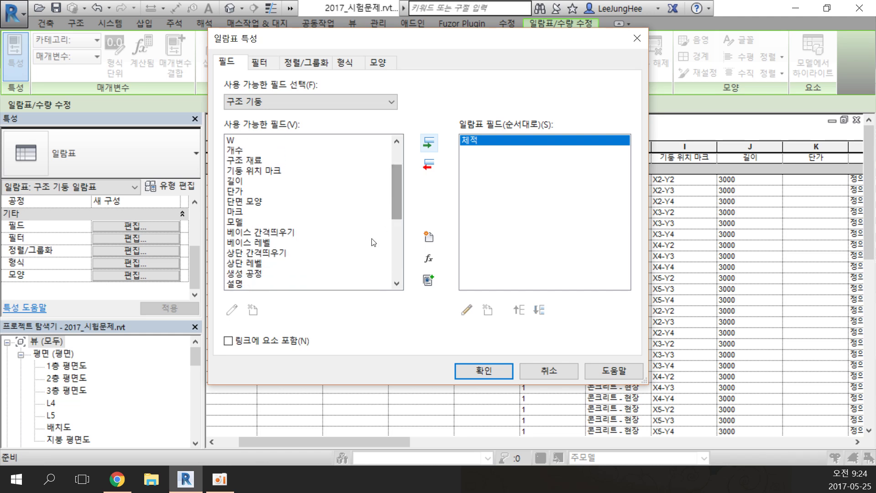
{"action": "left_click", "coordinate": [248, 247]}
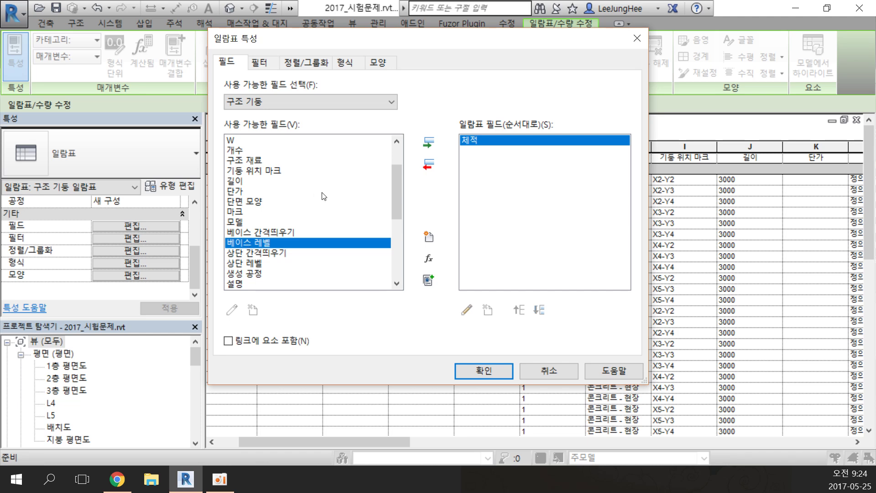
{"action": "left_click", "coordinate": [429, 143]}
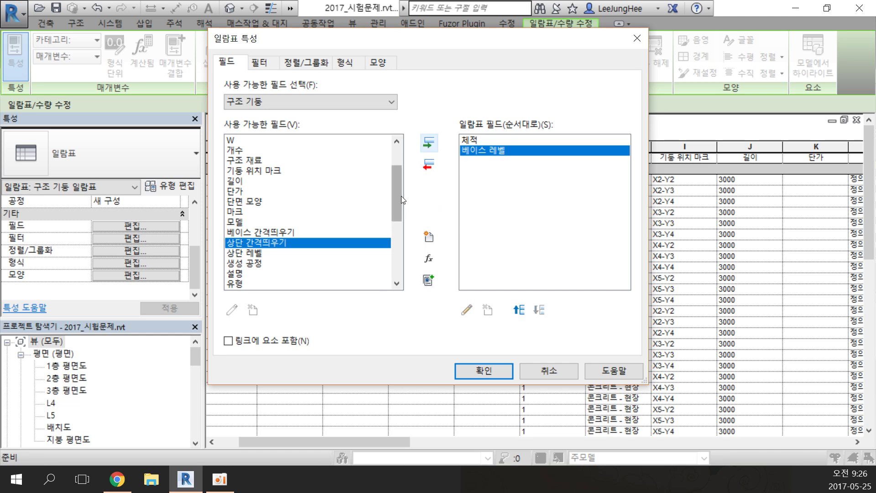
- Add the 유형 and 유형 주석 fields to the schedule after 베이스 레벨
{"action": "left_click_drag", "start_coordinate": [398, 193], "coordinate": [401, 228]}
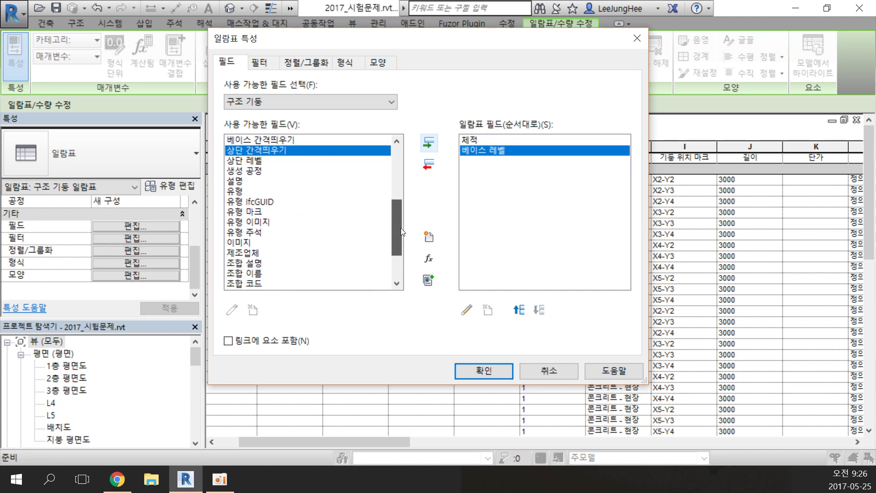
{"action": "left_click", "coordinate": [238, 191]}
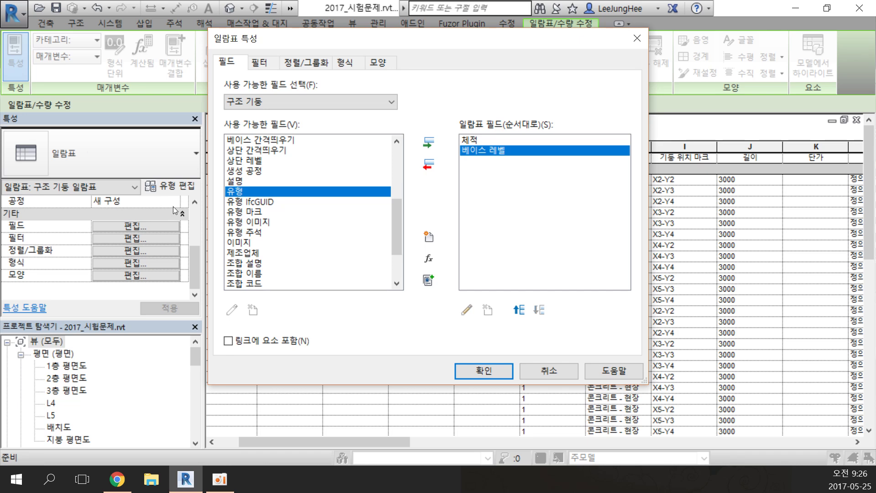
{"action": "left_click", "coordinate": [429, 144]}
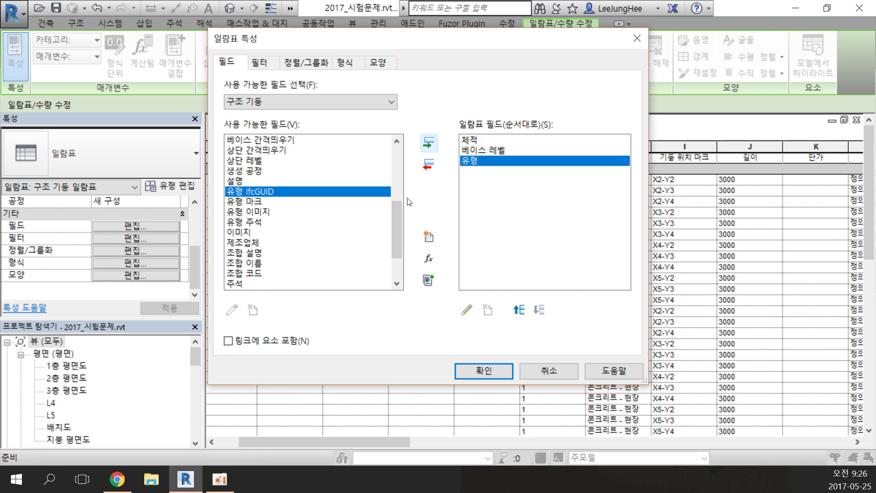
{"action": "left_click_drag", "start_coordinate": [401, 220], "coordinate": [397, 248]}
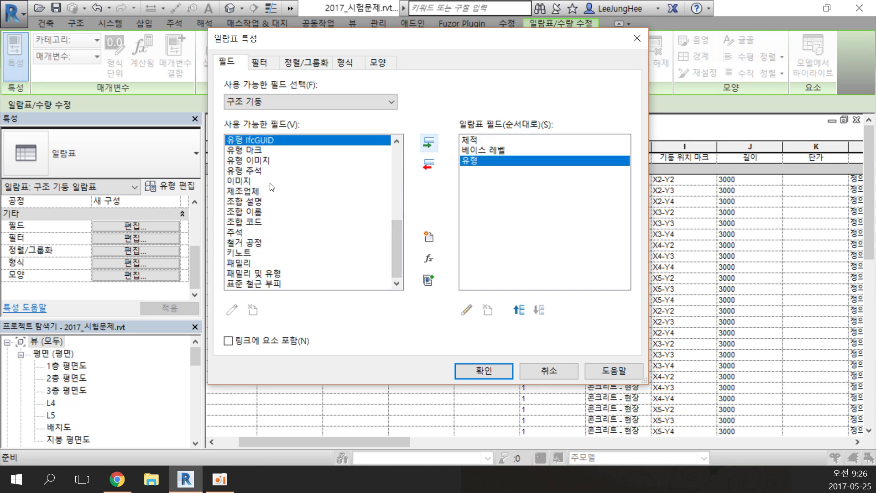
{"action": "left_click", "coordinate": [259, 172]}
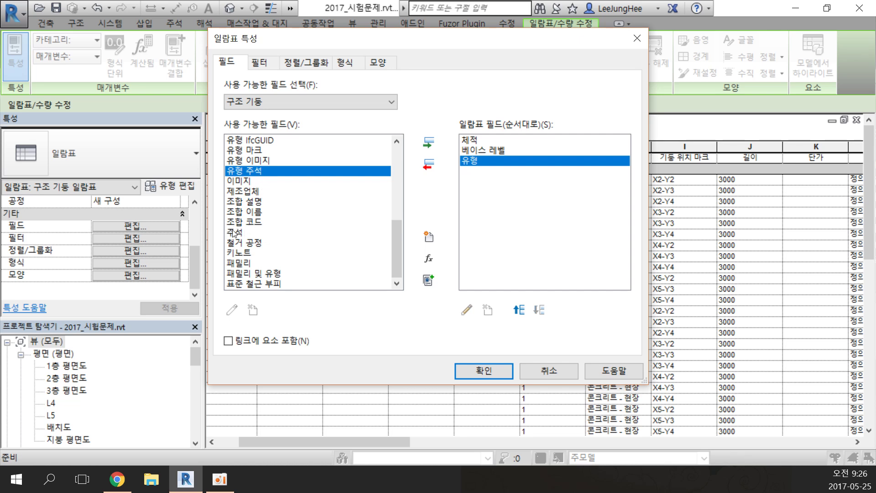
{"action": "left_click", "coordinate": [234, 233]}
{"action": "left_click", "coordinate": [258, 172]}
{"action": "left_click", "coordinate": [236, 232]}
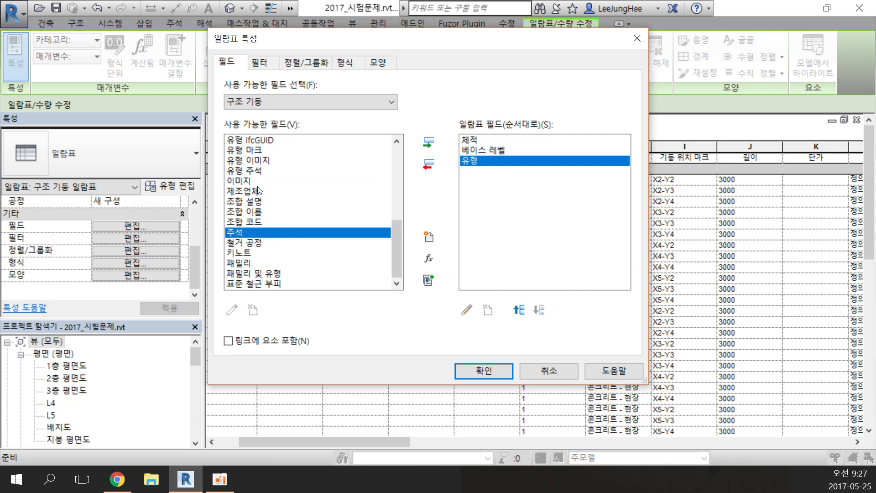
{"action": "left_click", "coordinate": [258, 173]}
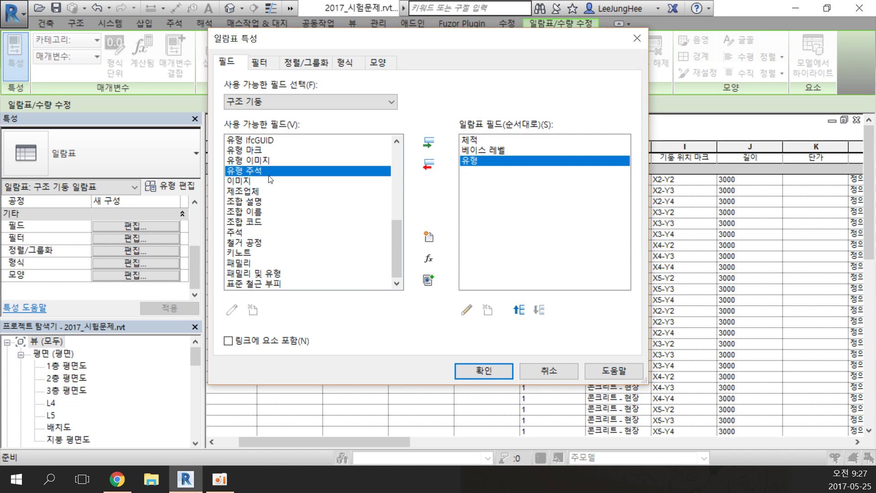
{"action": "left_click", "coordinate": [428, 143]}
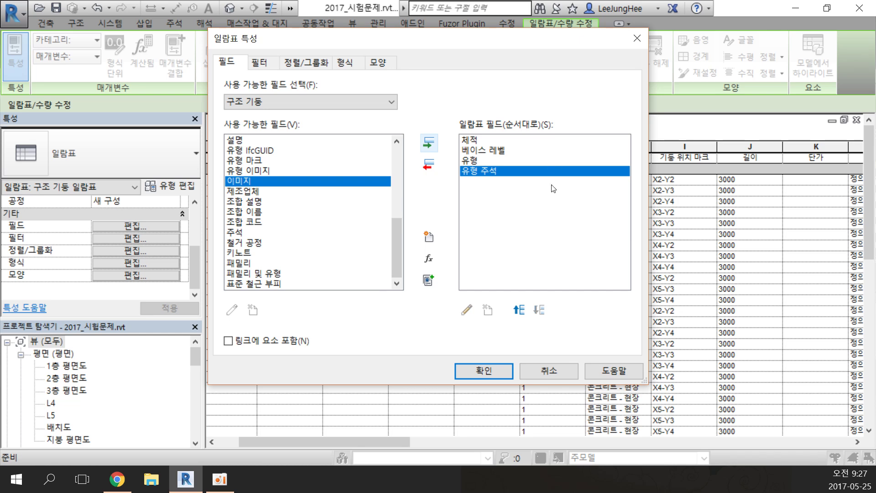
- Order the schedule fields as 베이스 레벨, 유형, 유형 주석, 체적, apply them and check the schedule's rows
{"action": "left_click", "coordinate": [492, 152]}
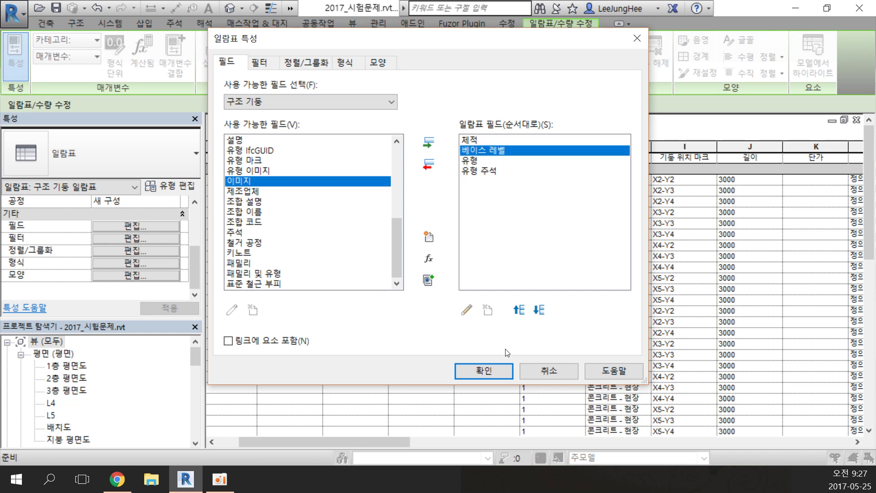
{"action": "left_click", "coordinate": [519, 311]}
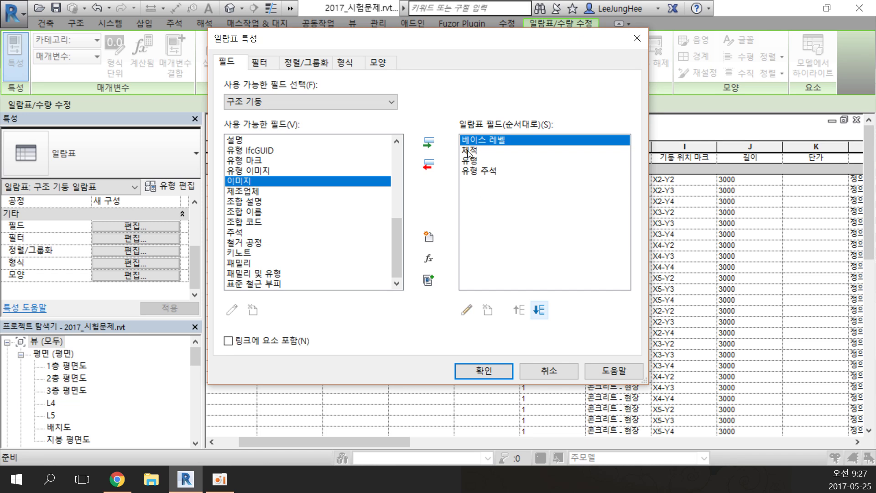
{"action": "left_click", "coordinate": [468, 151]}
{"action": "left_click", "coordinate": [540, 310]}
{"action": "left_click", "coordinate": [539, 311]}
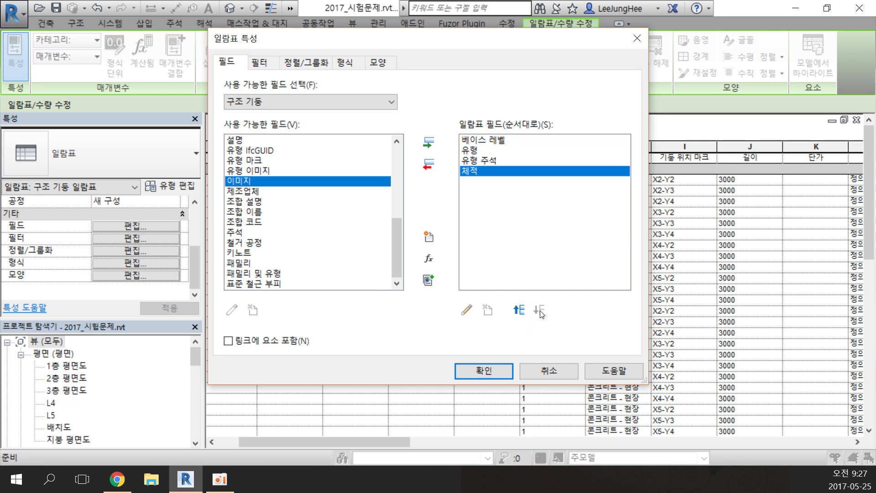
{"action": "left_click", "coordinate": [539, 151]}
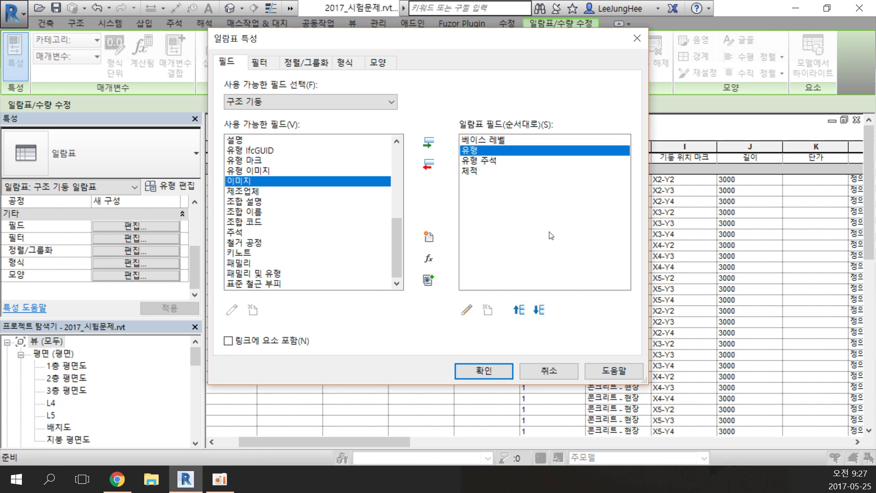
{"action": "left_click", "coordinate": [485, 371]}
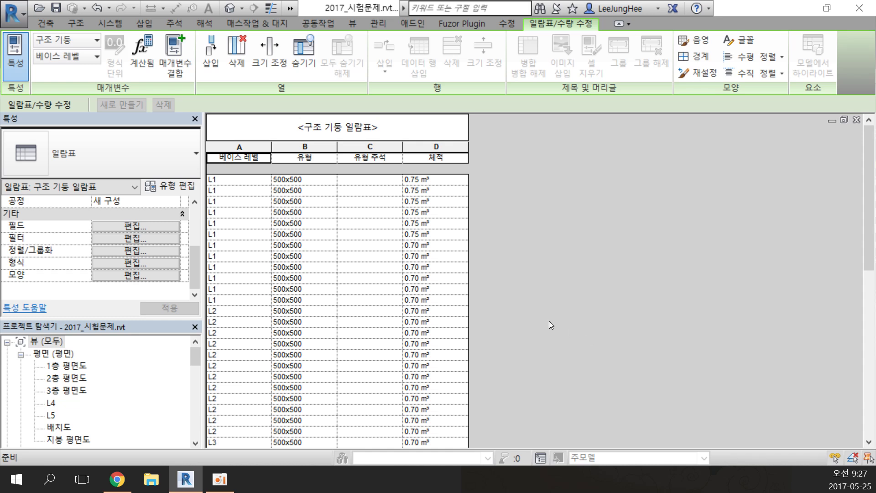
{"action": "scroll", "coordinate": [549, 325], "scroll_direction": "down", "scroll_amount": 10}
{"action": "scroll", "coordinate": [554, 330], "scroll_direction": "up", "scroll_amount": 8}
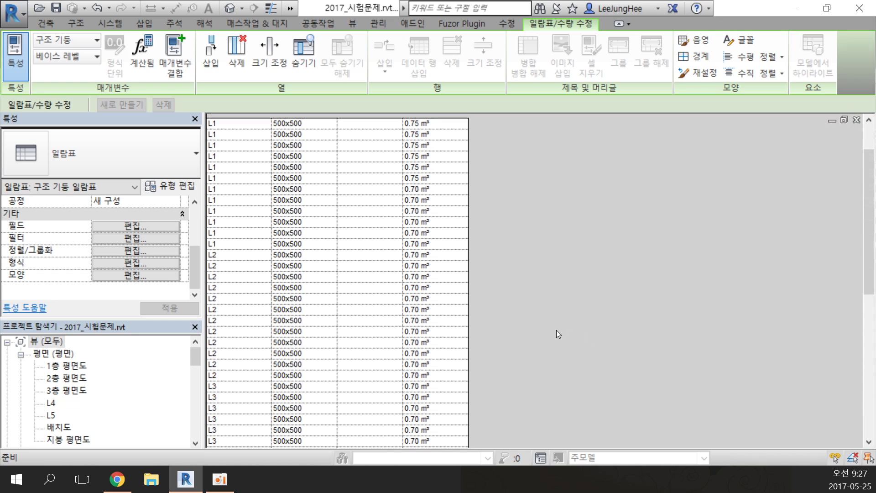
{"action": "scroll", "coordinate": [559, 330], "scroll_direction": "up", "scroll_amount": 2}
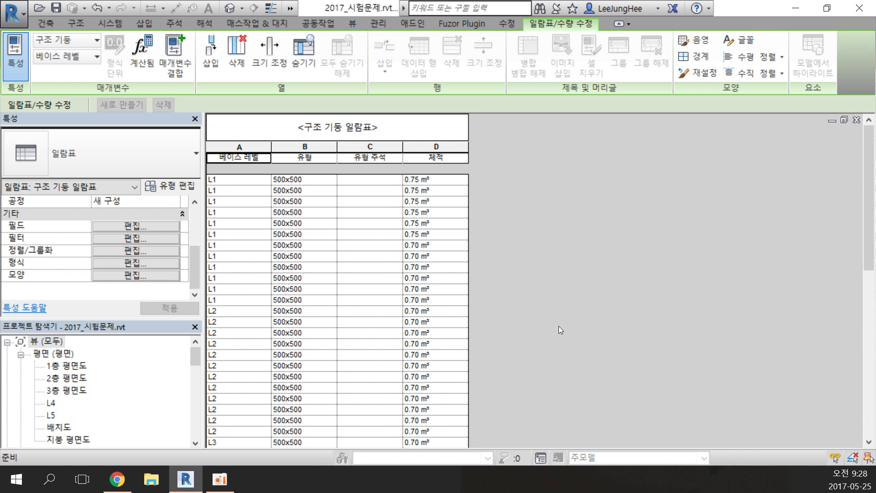
- Sort the structural column schedule by 베이스 레벨 in ascending order
{"action": "left_click", "coordinate": [128, 228]}
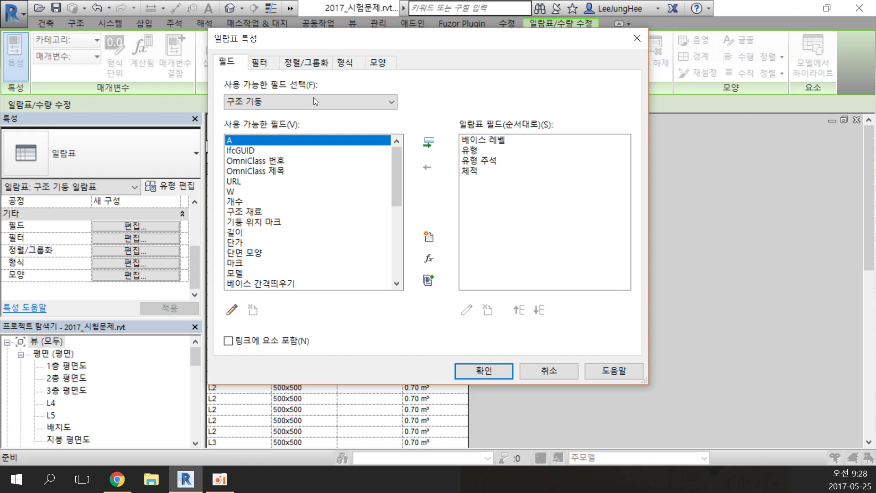
{"action": "left_click", "coordinate": [314, 64]}
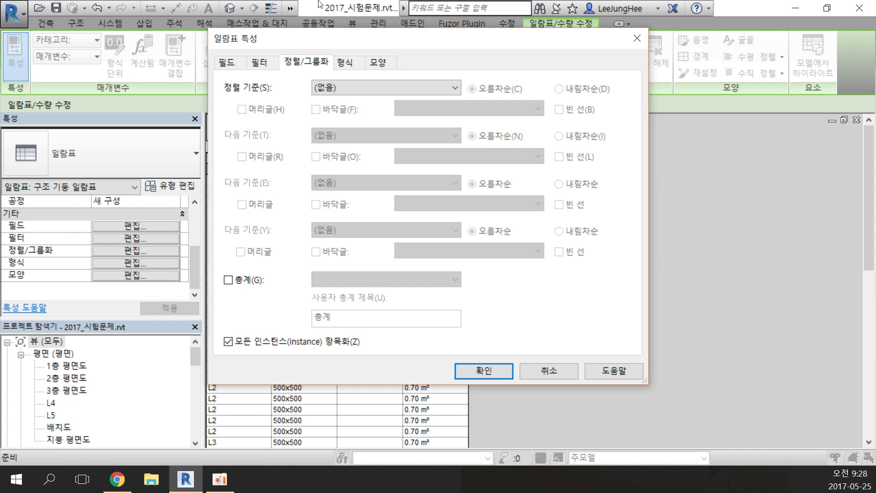
{"action": "left_click", "coordinate": [385, 92]}
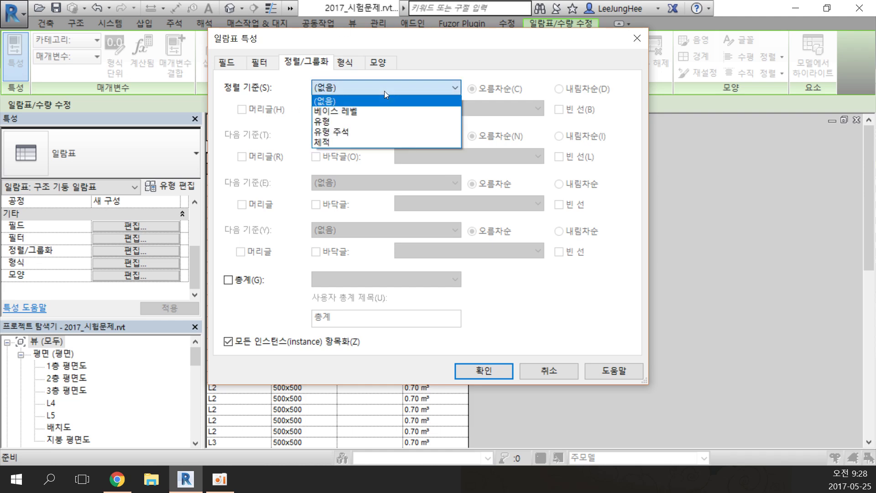
{"action": "left_click", "coordinate": [376, 112]}
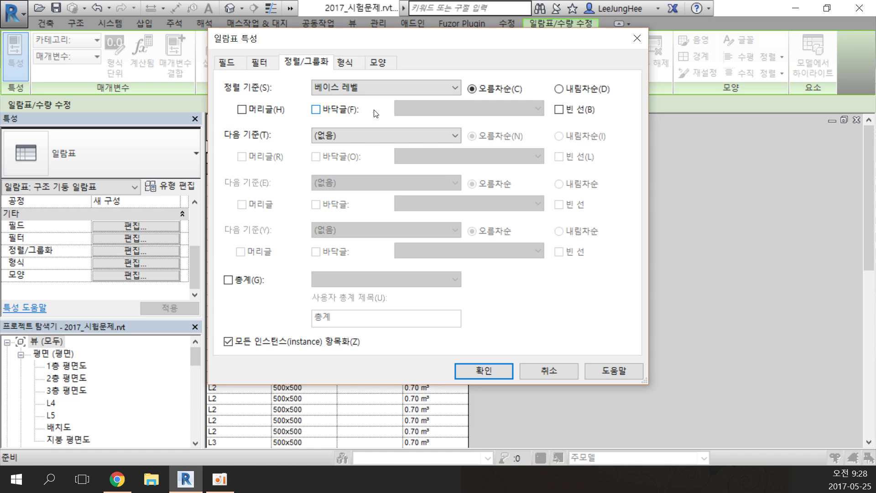
- Give the 베이스 레벨 grouping a 합계만 footer with a blank line, and turn on the 총계 grand total
{"action": "left_click", "coordinate": [349, 111]}
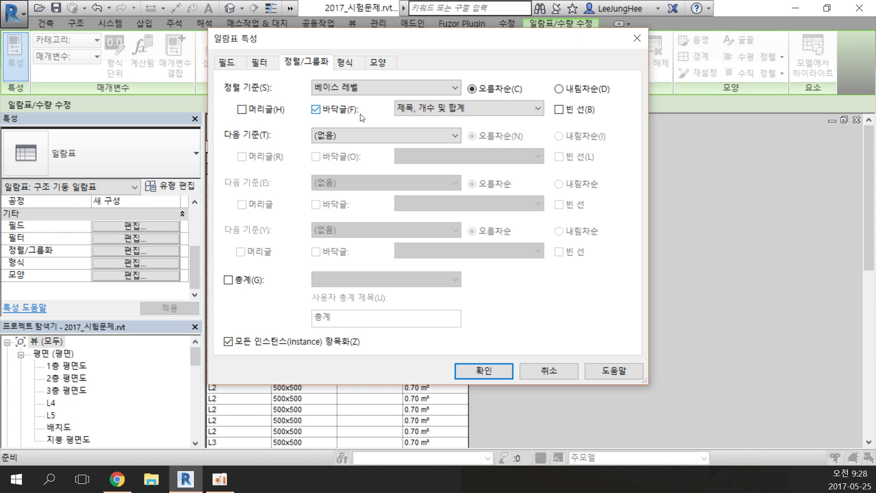
{"action": "left_click", "coordinate": [485, 107]}
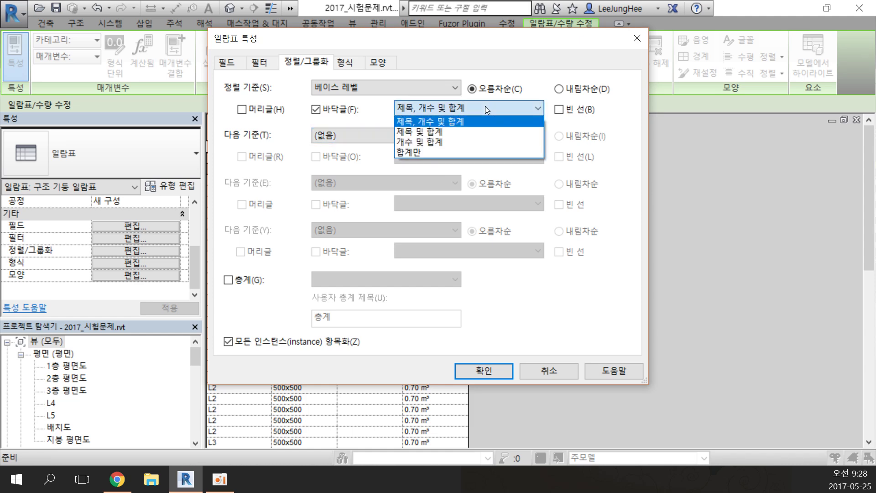
{"action": "left_click", "coordinate": [467, 153]}
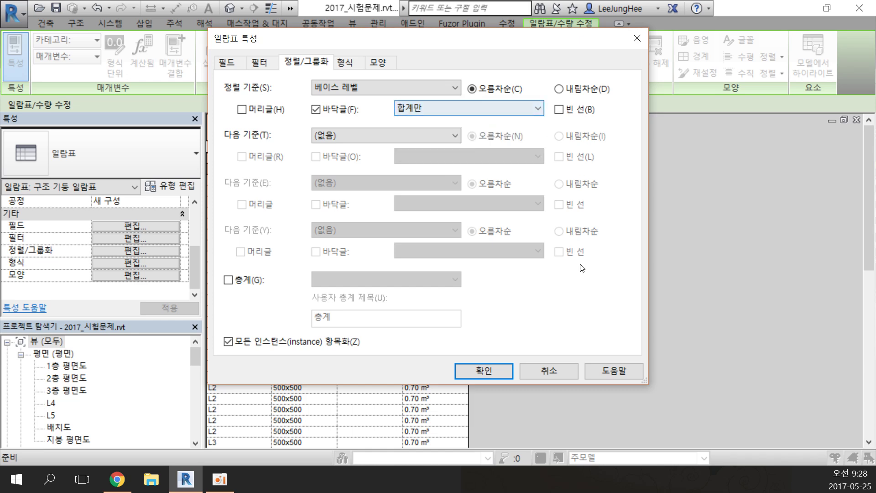
{"action": "left_click", "coordinate": [582, 112]}
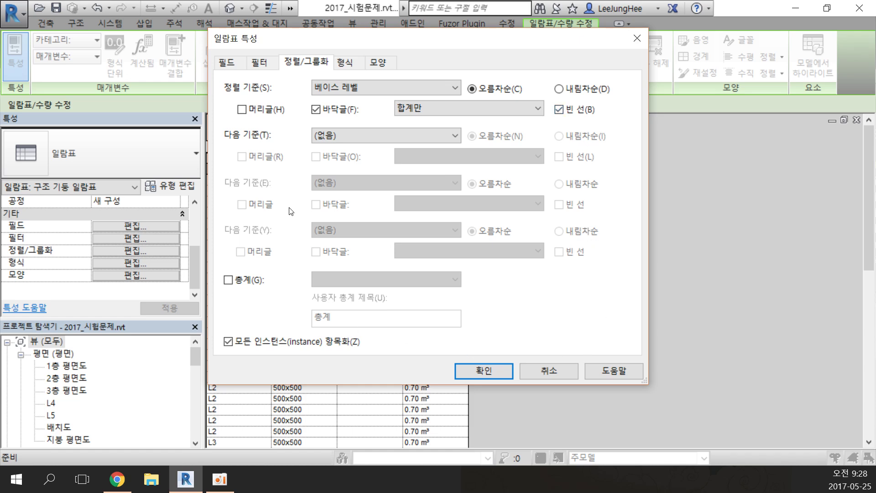
{"action": "left_click", "coordinate": [229, 280]}
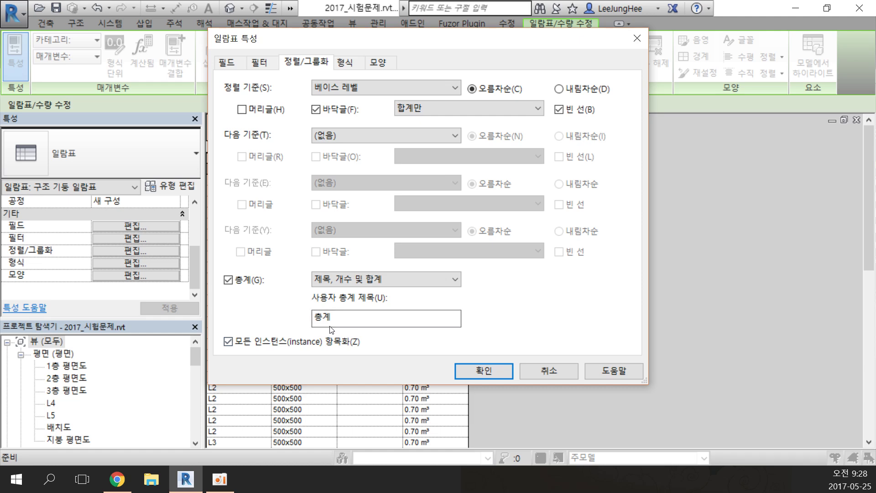
- Set the 체적 field to 총합 계산, apply the schedule settings and check the volume totals per level
{"action": "left_click", "coordinate": [351, 61]}
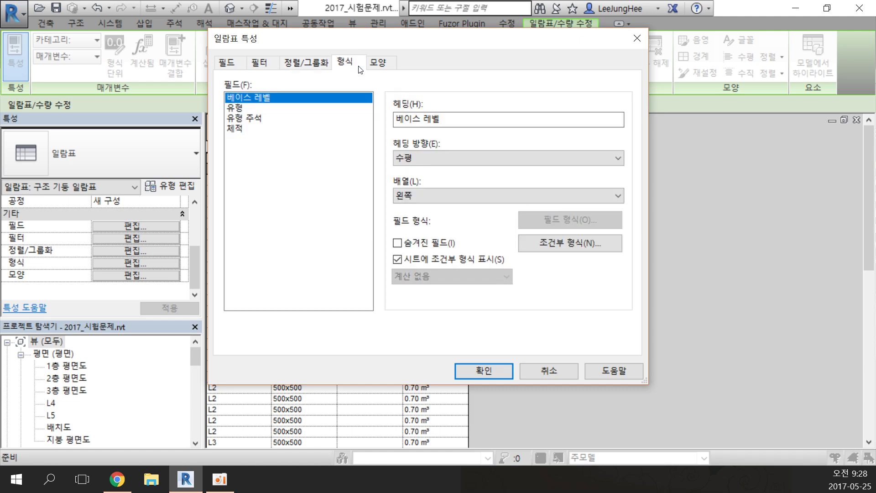
{"action": "left_click", "coordinate": [232, 129]}
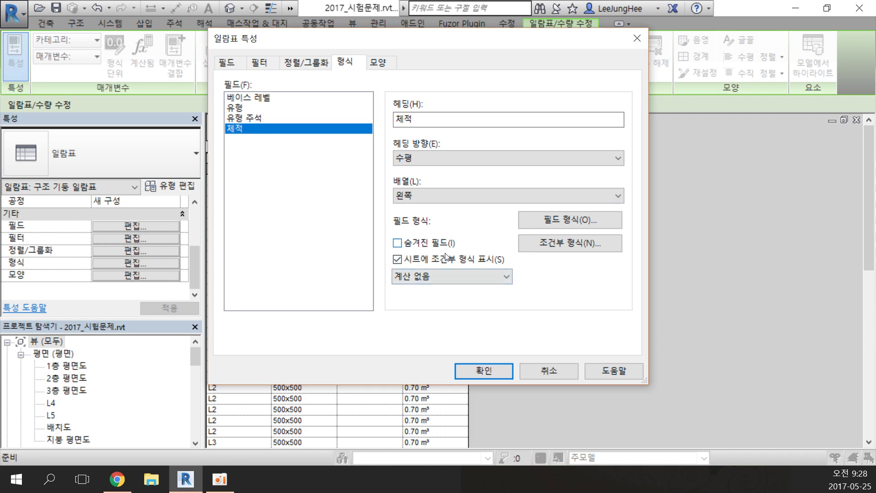
{"action": "left_click", "coordinate": [441, 275]}
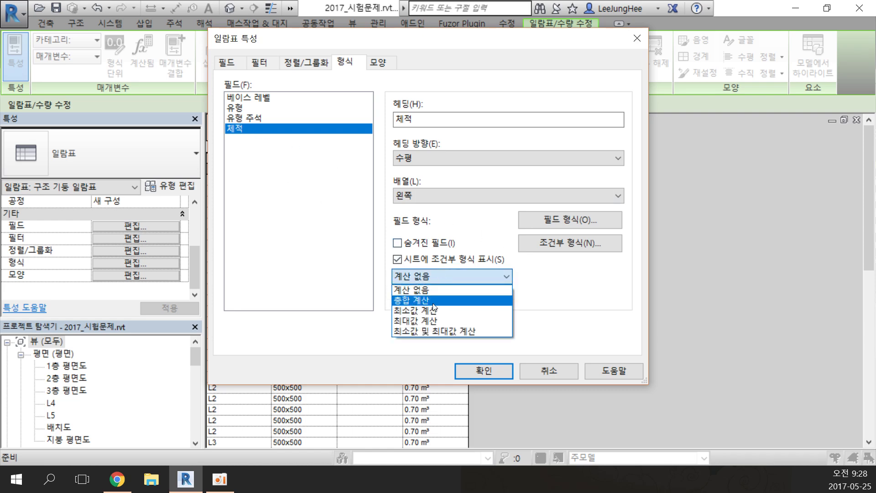
{"action": "left_click", "coordinate": [434, 299]}
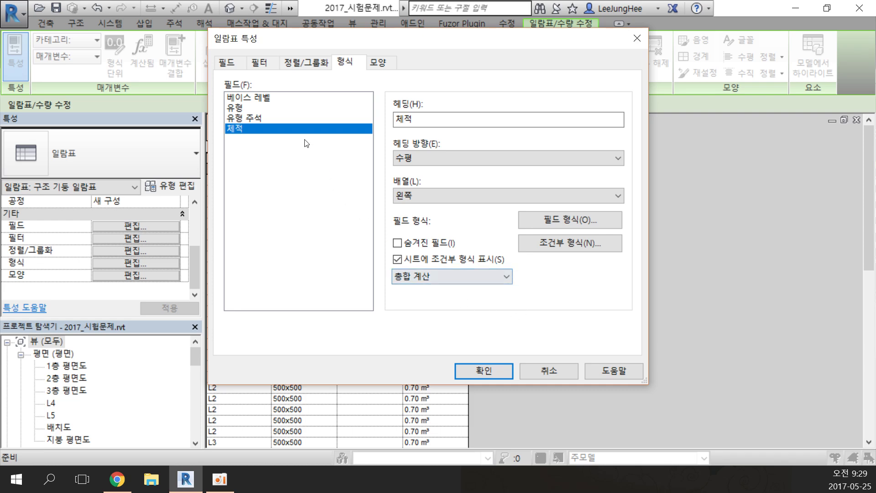
{"action": "left_click", "coordinate": [472, 273]}
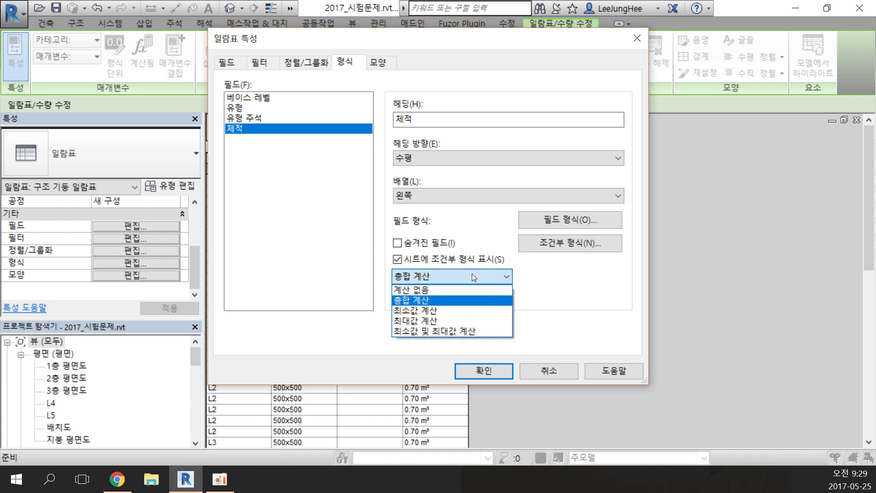
{"action": "left_click", "coordinate": [475, 275]}
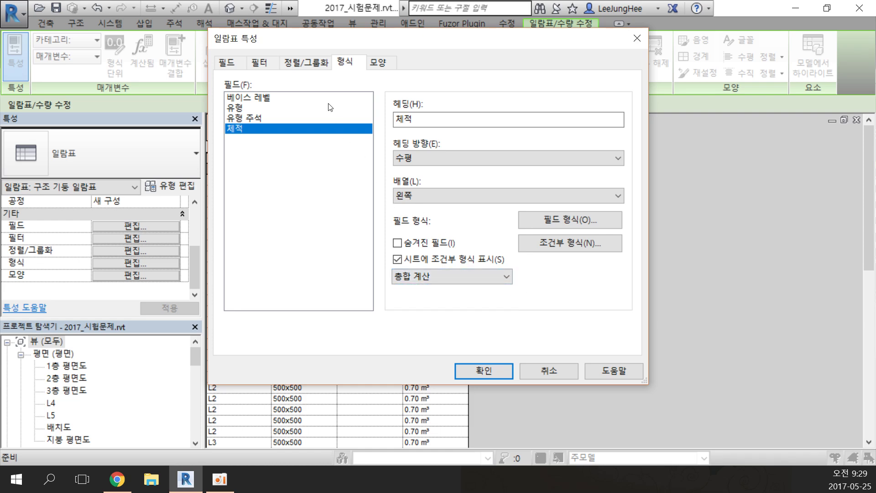
{"action": "left_click", "coordinate": [310, 68]}
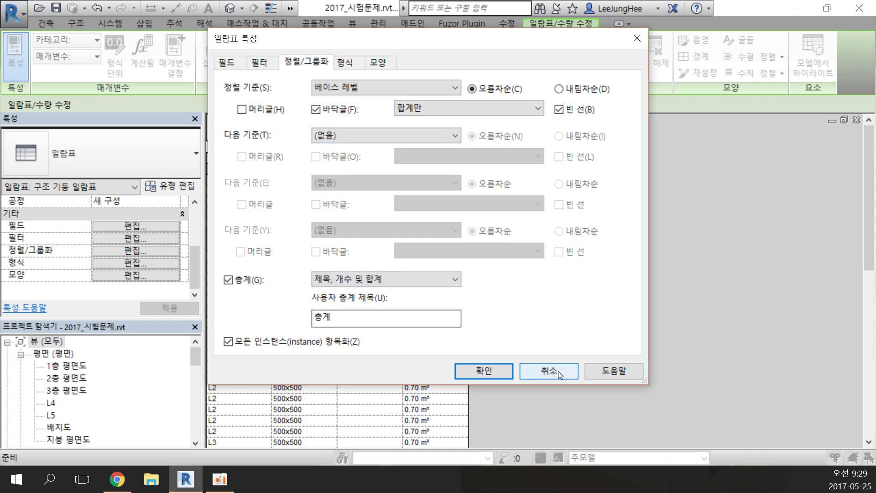
{"action": "left_click", "coordinate": [504, 374]}
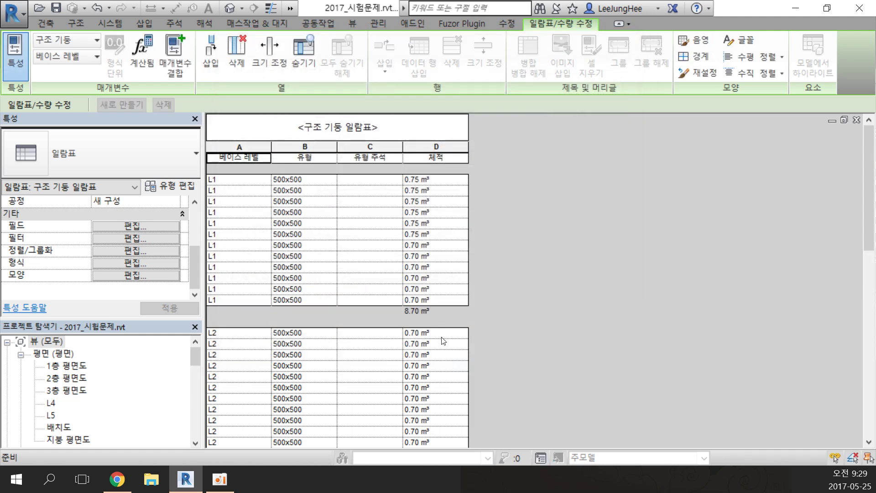
{"action": "scroll", "coordinate": [478, 325], "scroll_direction": "down", "scroll_amount": 4}
{"action": "scroll", "coordinate": [420, 339], "scroll_direction": "down", "scroll_amount": 7}
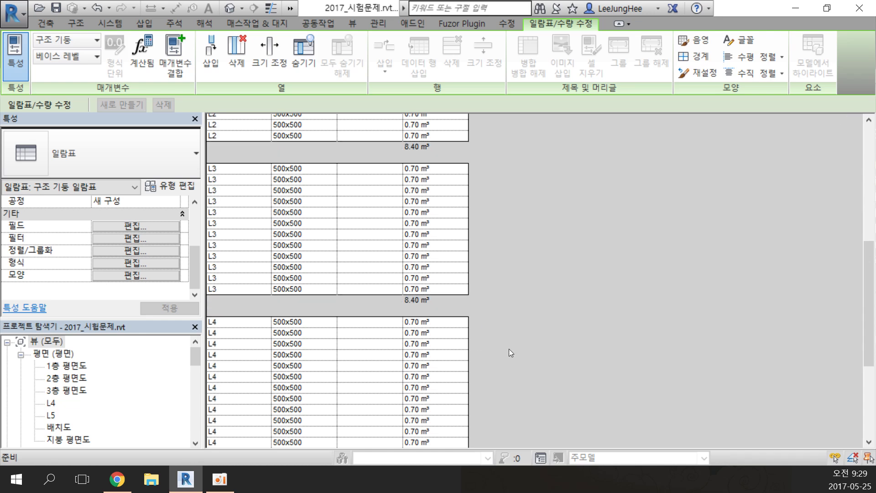
{"action": "scroll", "coordinate": [510, 376], "scroll_direction": "down", "scroll_amount": 4}
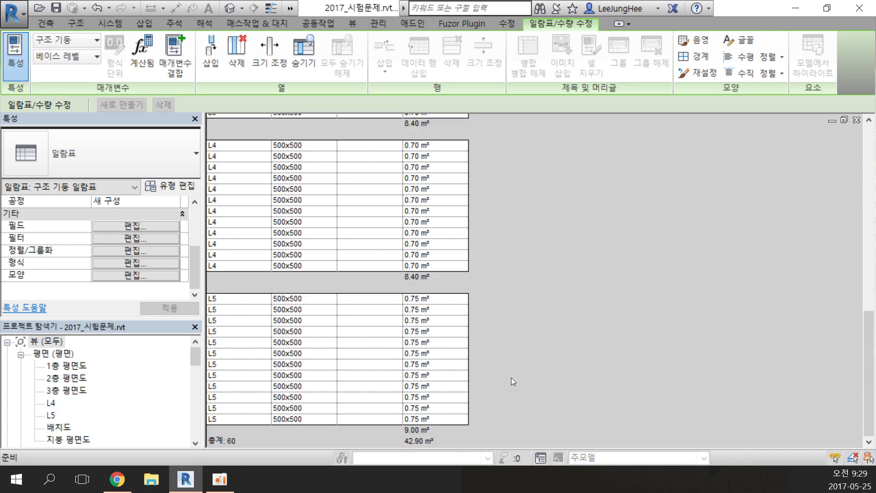
{"action": "scroll", "coordinate": [511, 384], "scroll_direction": "up", "scroll_amount": 12}
{"action": "scroll", "coordinate": [558, 356], "scroll_direction": "up", "scroll_amount": 2}
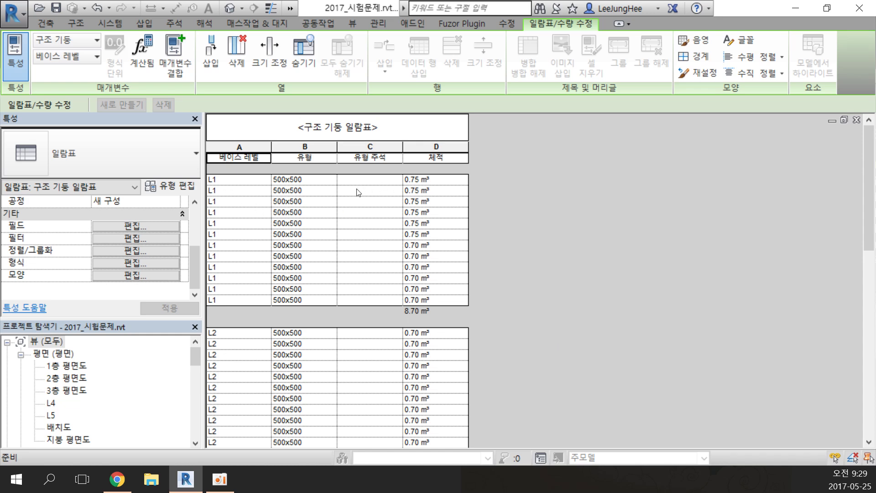
- Turn off 모든 인스턴스(instance) 항목화 and remove the footer and blank line from the 베이스 레벨 grouping
{"action": "left_click", "coordinate": [166, 252]}
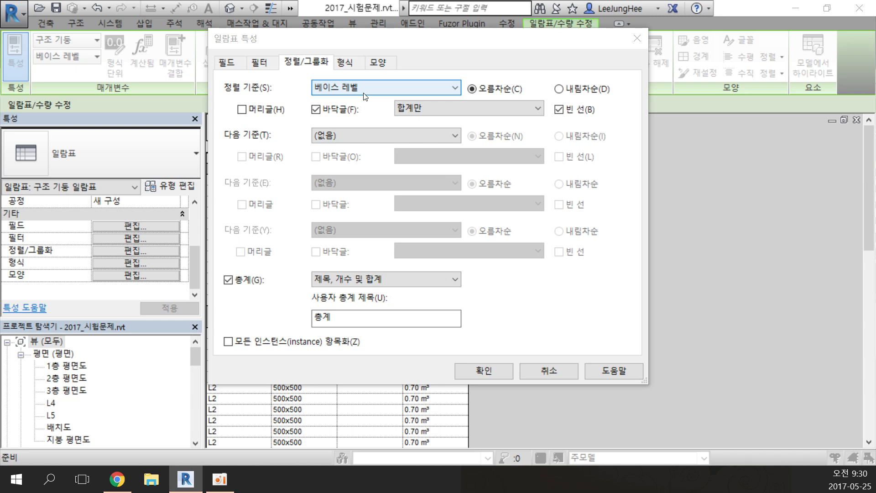
{"action": "left_click", "coordinate": [495, 371]}
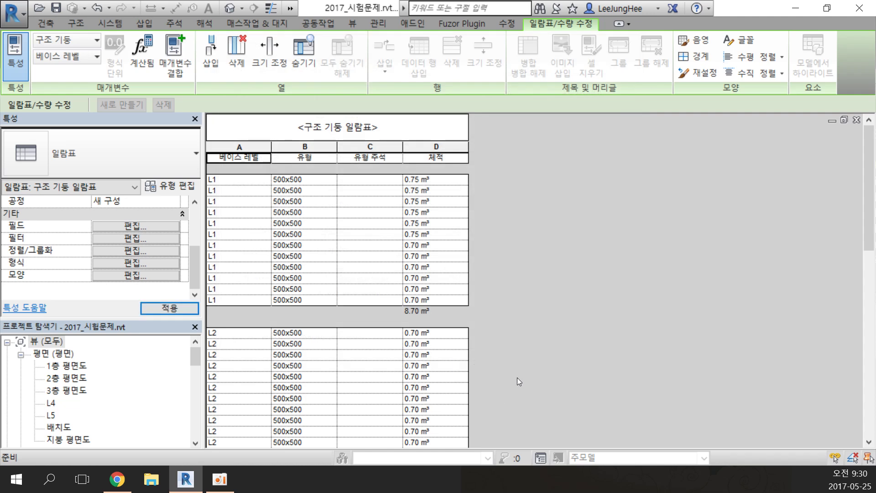
{"action": "left_click", "coordinate": [156, 240]}
{"action": "left_click", "coordinate": [306, 62]}
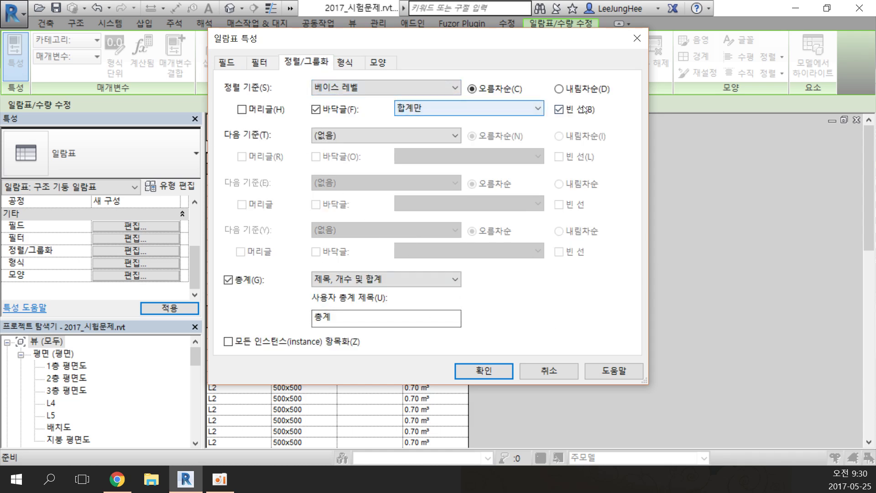
{"action": "left_click", "coordinate": [331, 114]}
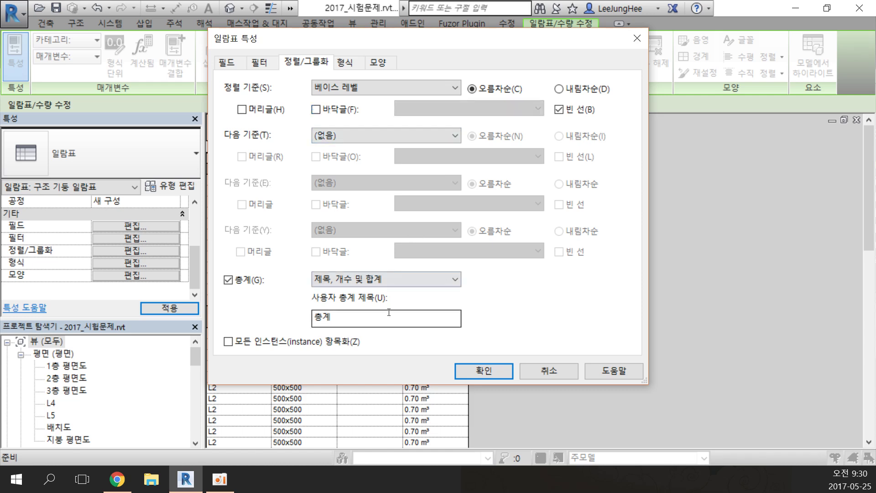
{"action": "left_click", "coordinate": [576, 109]}
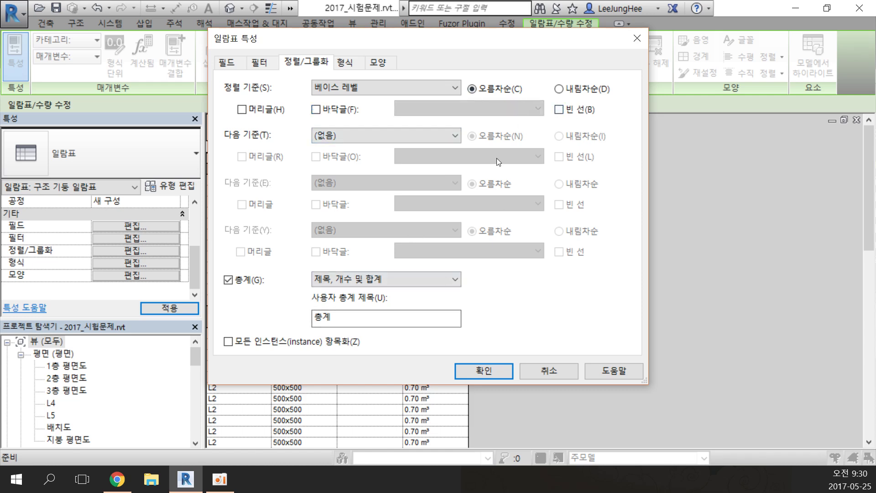
{"action": "left_click", "coordinate": [500, 371]}
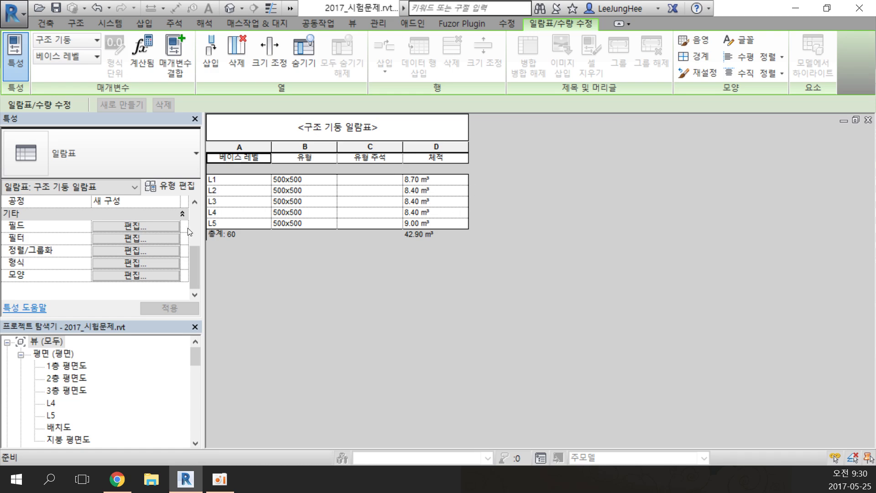
- Try the 베이스 레벨 grouping with a 제목, 개수 및 합계 footer and a blank line between groups
{"action": "left_click", "coordinate": [166, 252]}
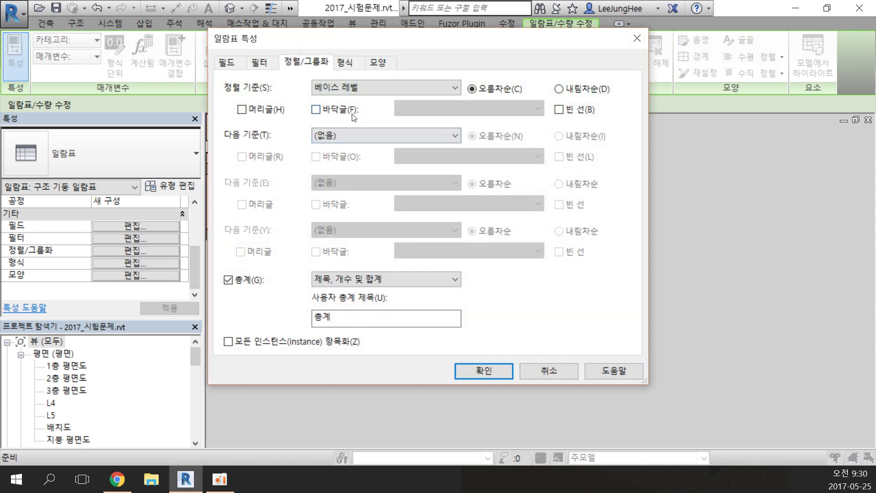
{"action": "left_click", "coordinate": [346, 113]}
{"action": "left_click", "coordinate": [459, 374]}
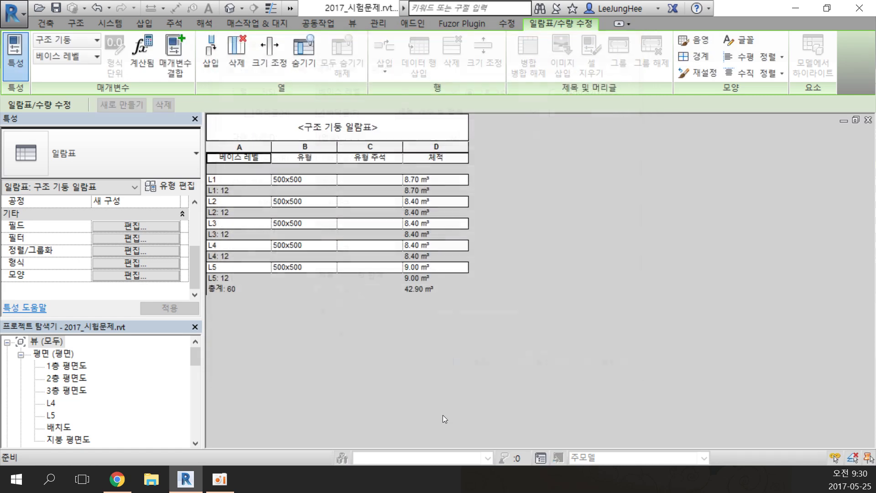
{"action": "left_click", "coordinate": [135, 250]}
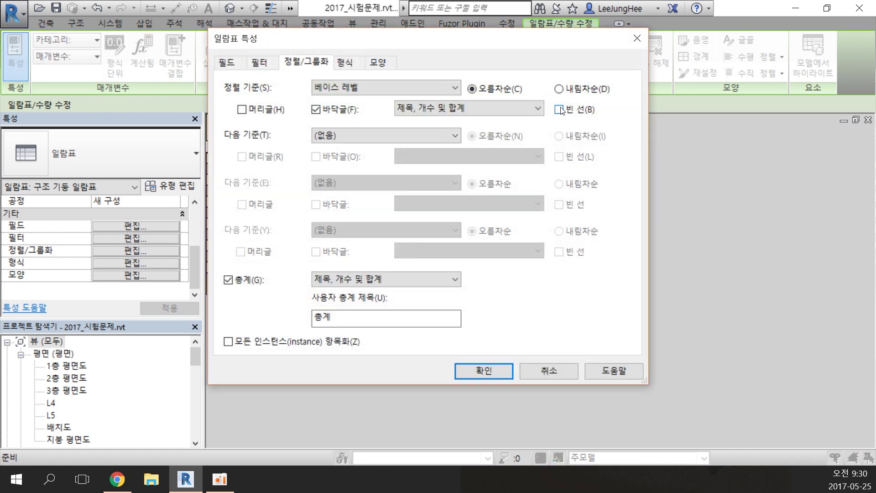
{"action": "left_click", "coordinate": [559, 110]}
{"action": "left_click", "coordinate": [485, 372]}
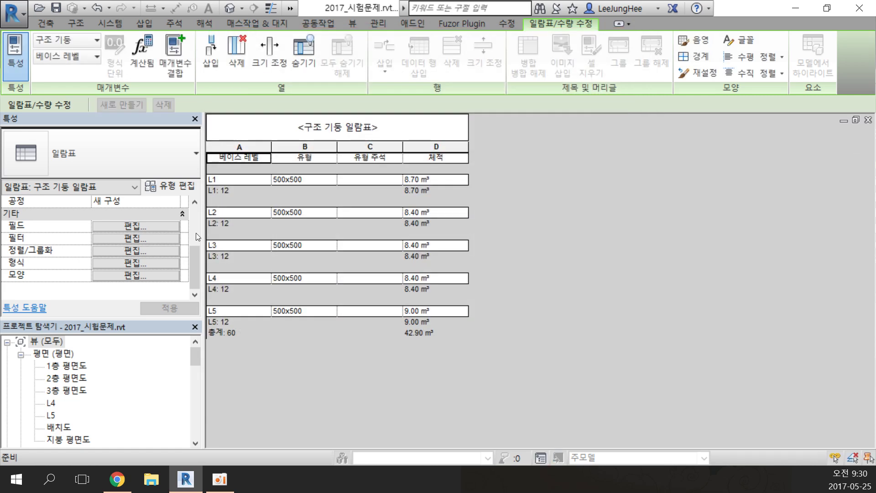
{"action": "left_click", "coordinate": [160, 252]}
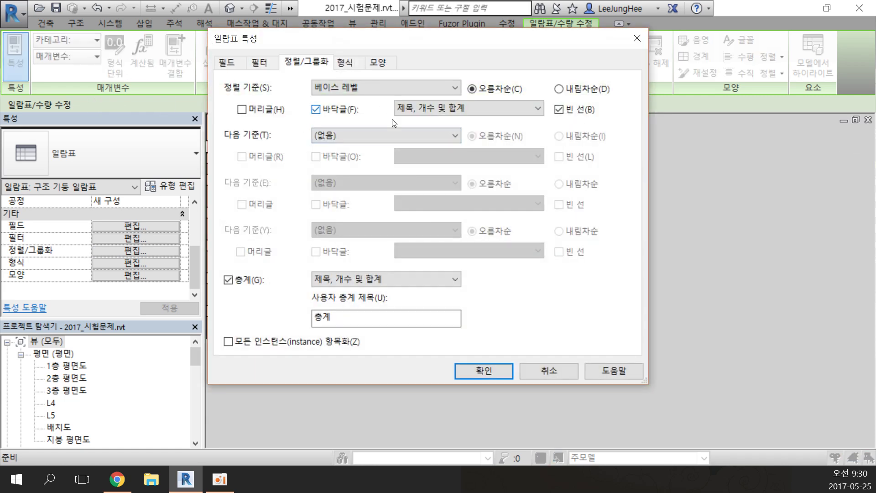
{"action": "left_click", "coordinate": [487, 373]}
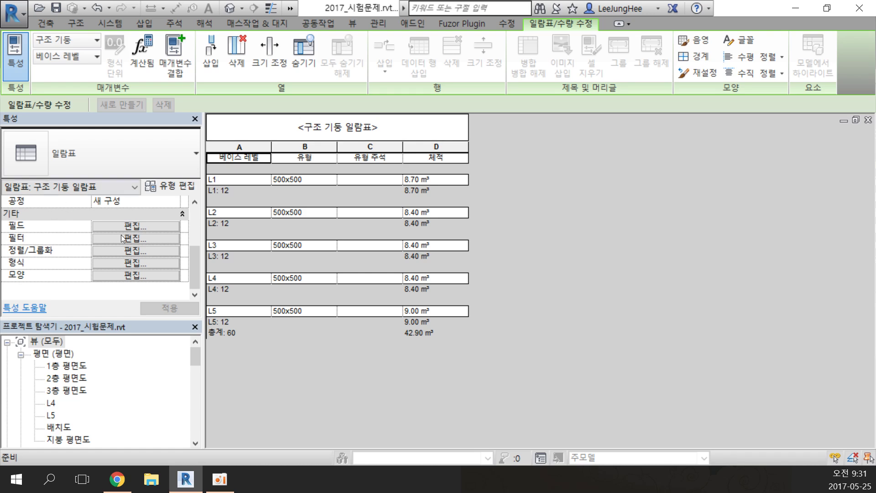
- Remove the footer and the blank line from the 베이스 레벨 grouping and apply the sorting settings
{"action": "left_click", "coordinate": [150, 251]}
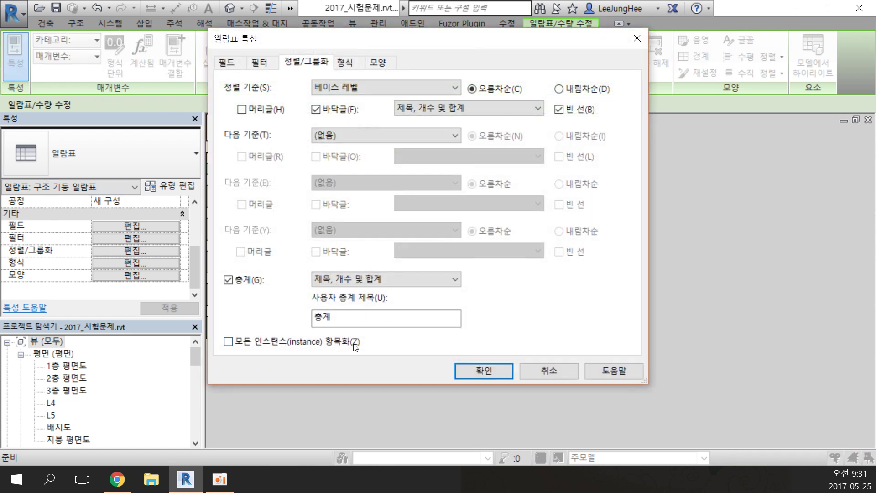
{"action": "left_click", "coordinate": [355, 110]}
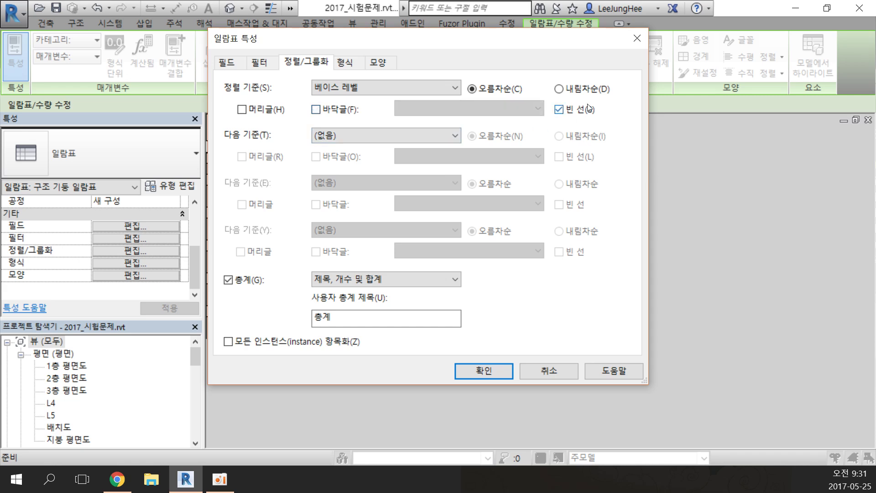
{"action": "left_click", "coordinate": [590, 108]}
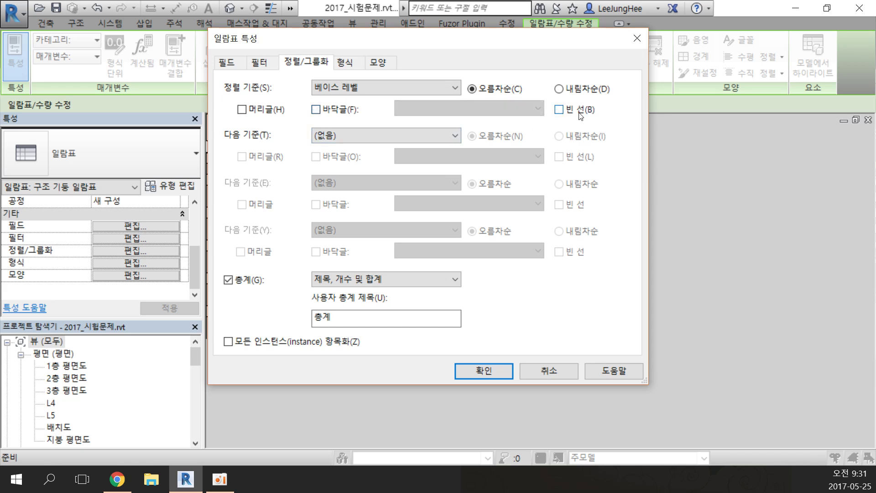
{"action": "left_click", "coordinate": [485, 372]}
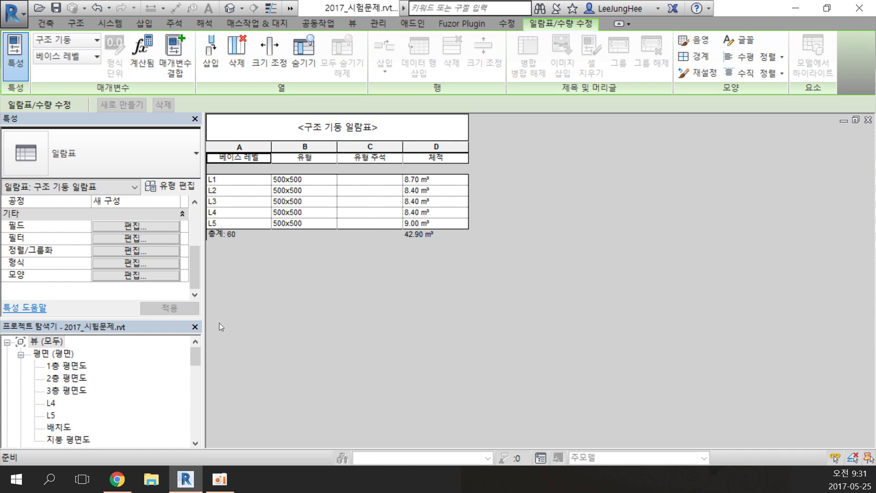
- Filter the column schedule by 베이스 레벨 with the condition 같음 and the value L3
{"action": "left_click", "coordinate": [162, 251]}
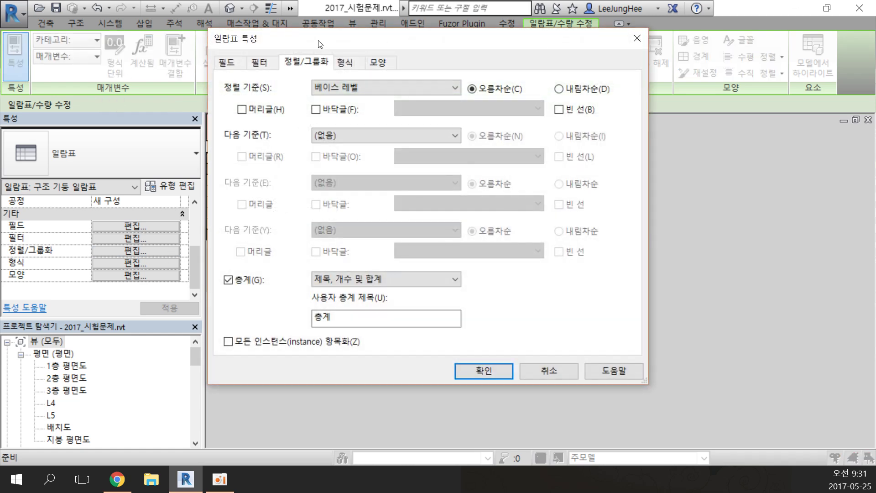
{"action": "left_click_drag", "start_coordinate": [319, 40], "coordinate": [489, 75]}
{"action": "left_click", "coordinate": [432, 99]}
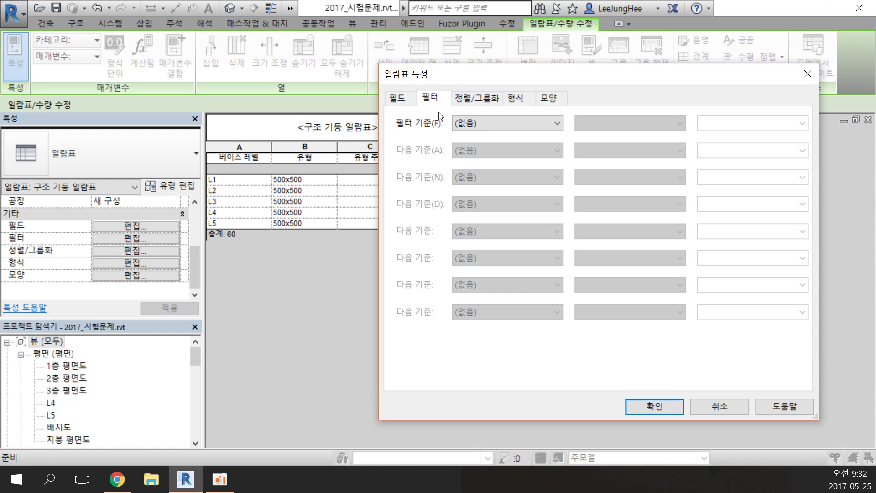
{"action": "left_click", "coordinate": [494, 123]}
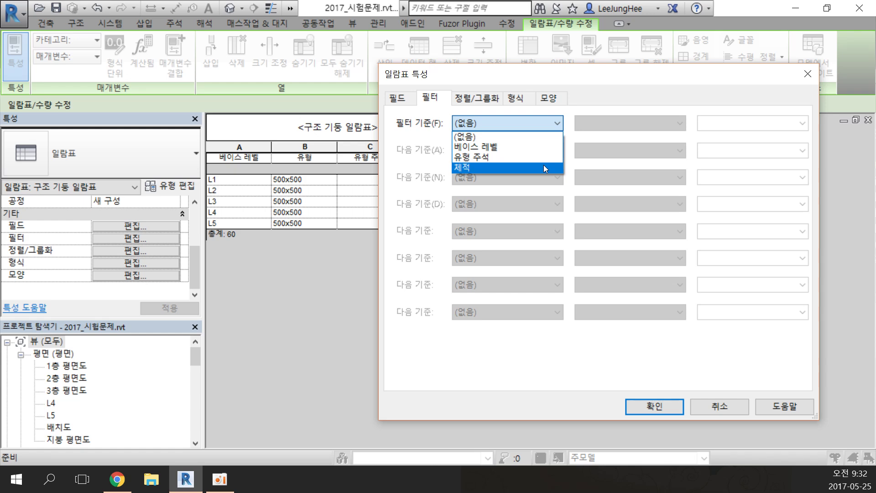
{"action": "left_click", "coordinate": [494, 148]}
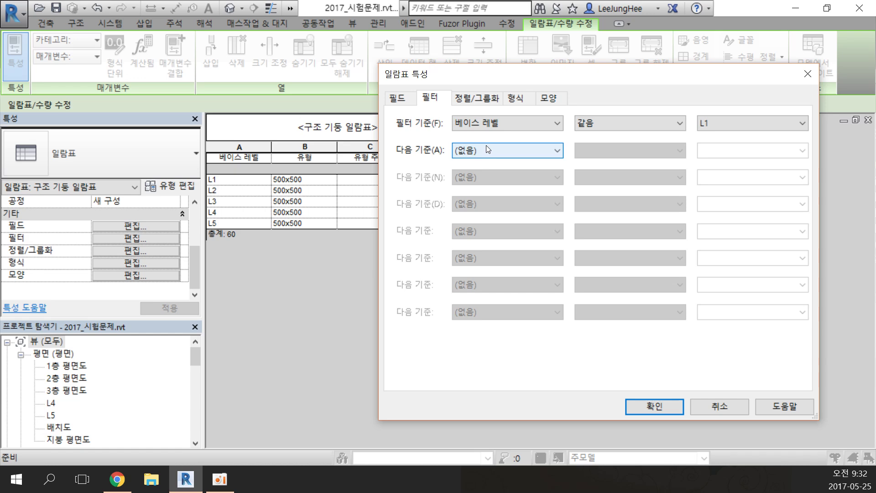
{"action": "left_click", "coordinate": [655, 123]}
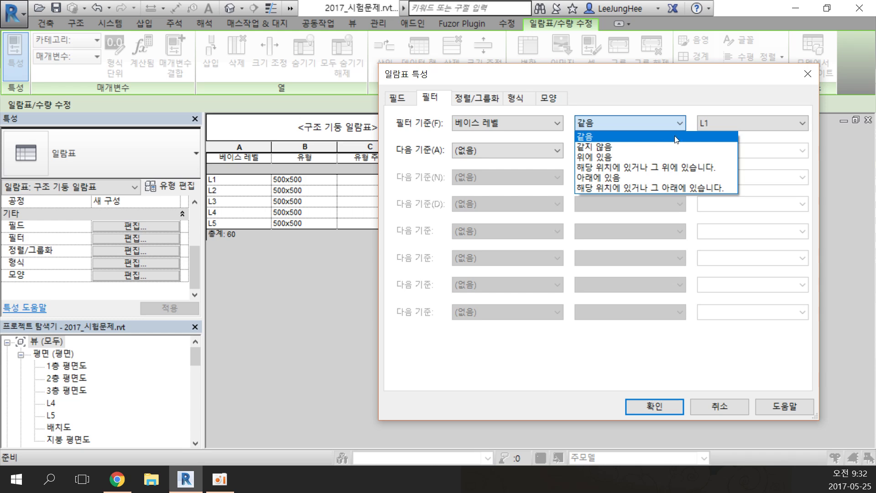
{"action": "left_click", "coordinate": [623, 133]}
{"action": "left_click", "coordinate": [803, 121]}
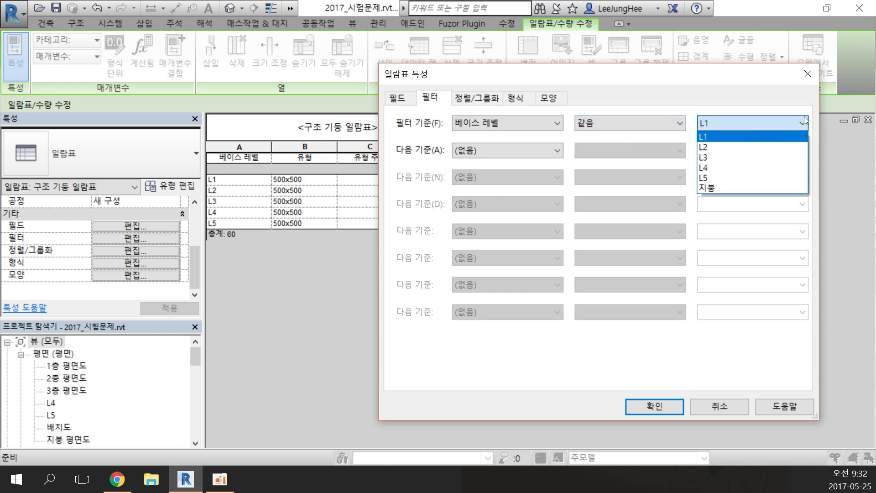
{"action": "left_click", "coordinate": [736, 158]}
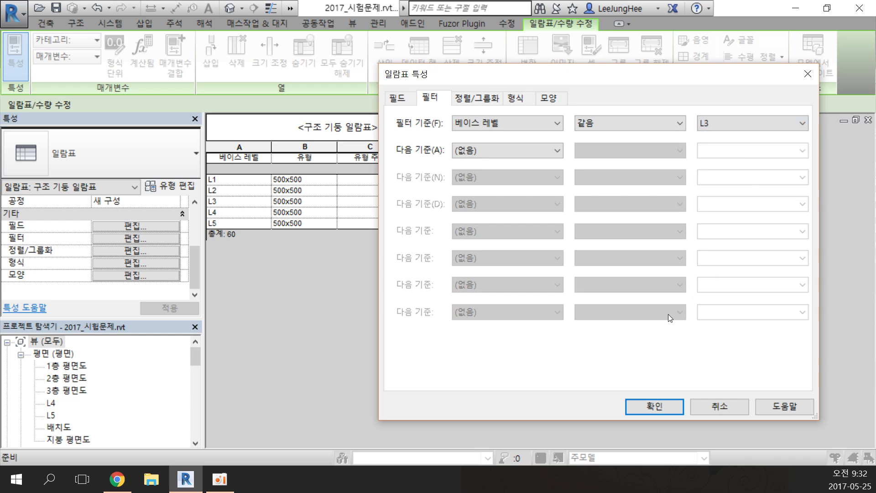
{"action": "left_click", "coordinate": [648, 406]}
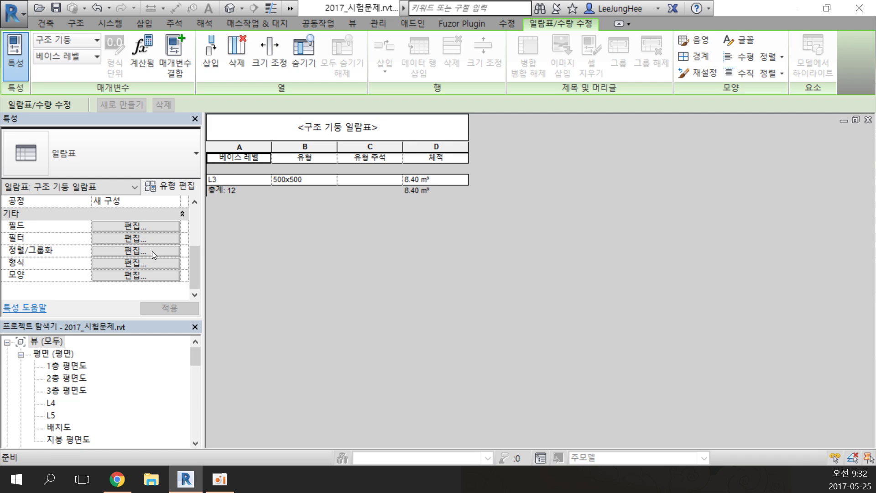
- Change the 베이스 레벨 filter condition to 같지 않음 so that L3 columns are excluded from the schedule
{"action": "left_click", "coordinate": [137, 251]}
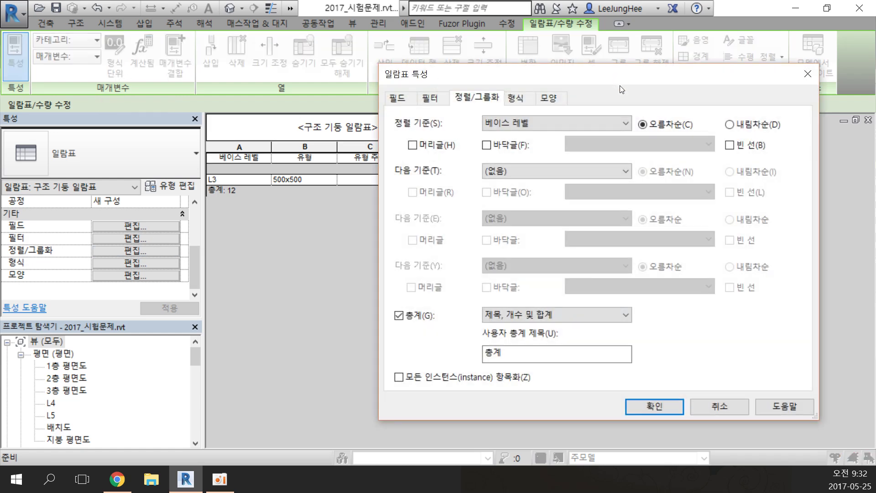
{"action": "left_click_drag", "start_coordinate": [602, 67], "coordinate": [574, 75]}
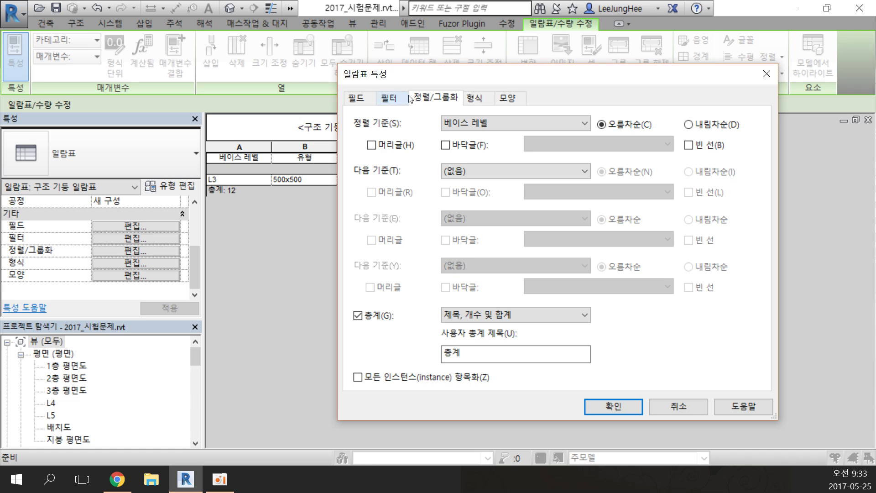
{"action": "left_click", "coordinate": [390, 98]}
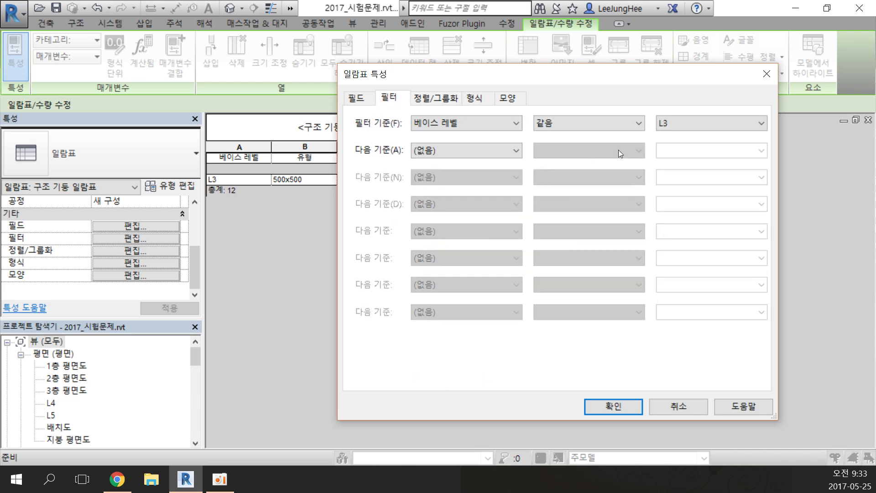
{"action": "left_click", "coordinate": [727, 123]}
{"action": "left_click", "coordinate": [730, 121]}
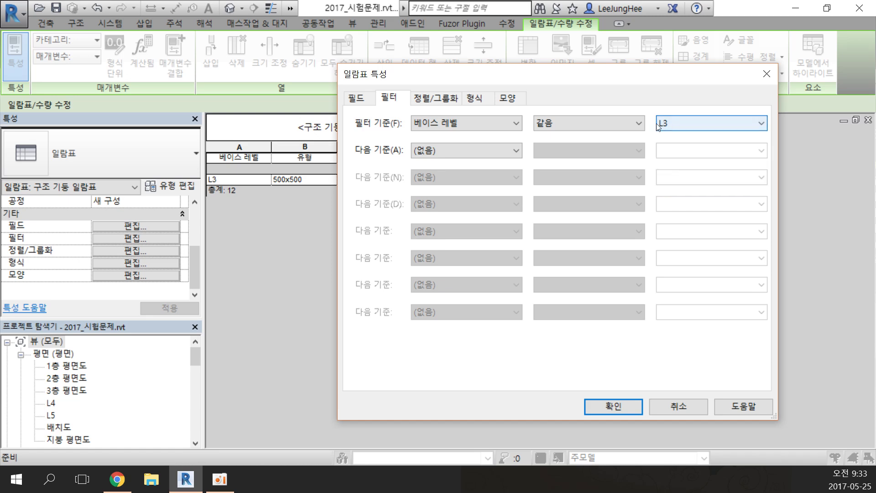
{"action": "left_click", "coordinate": [634, 125]}
{"action": "left_click", "coordinate": [601, 143]}
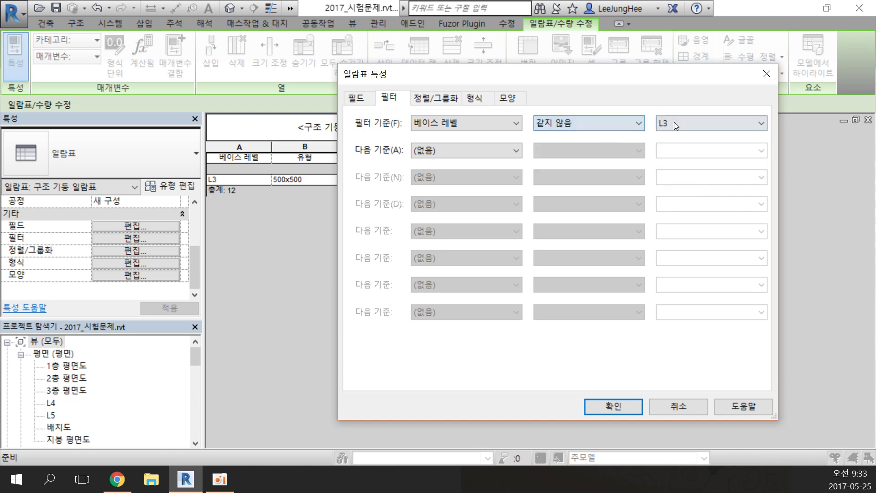
{"action": "left_click", "coordinate": [616, 406]}
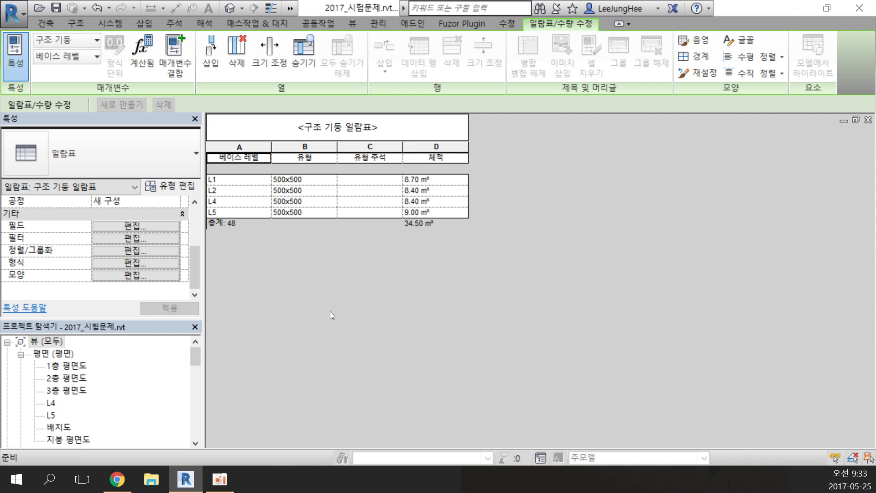
- Open the 3층 평면도 floor plan and look over its rooms
{"action": "double_click", "coordinate": [81, 391]}
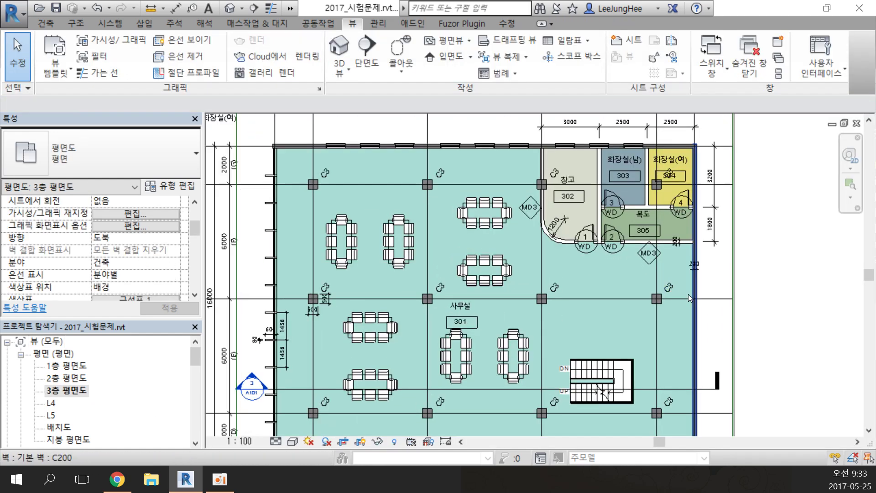
{"action": "middle_click_drag", "start_coordinate": [751, 345], "coordinate": [748, 312]}
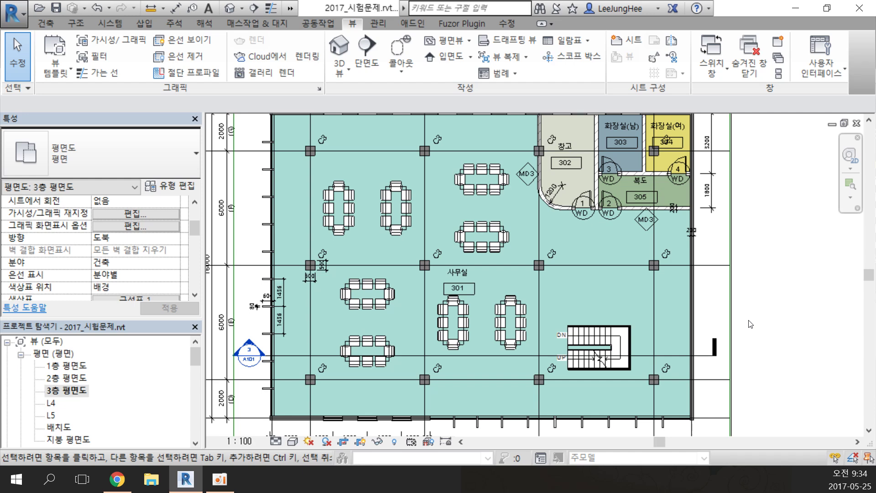
{"action": "middle_click_drag", "start_coordinate": [629, 236], "coordinate": [602, 252]}
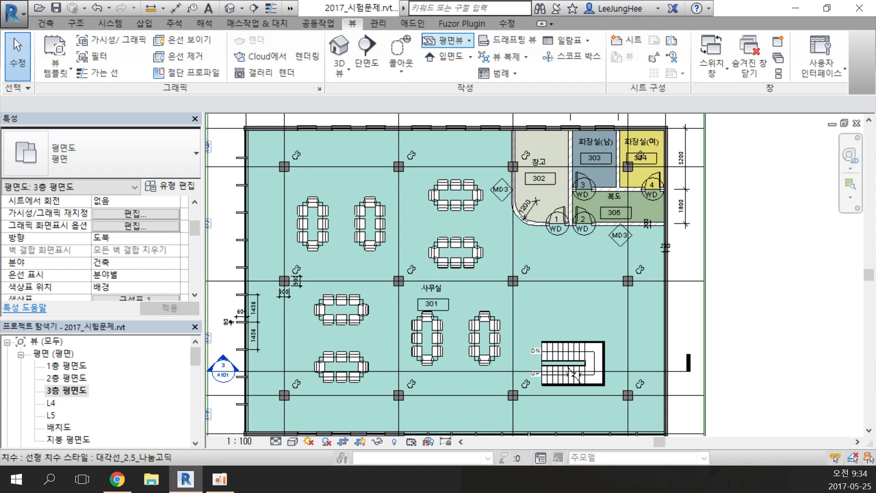
- Create a new 건물 구성요소 일람표 schedule for the 룸 category
{"action": "left_click", "coordinate": [568, 40]}
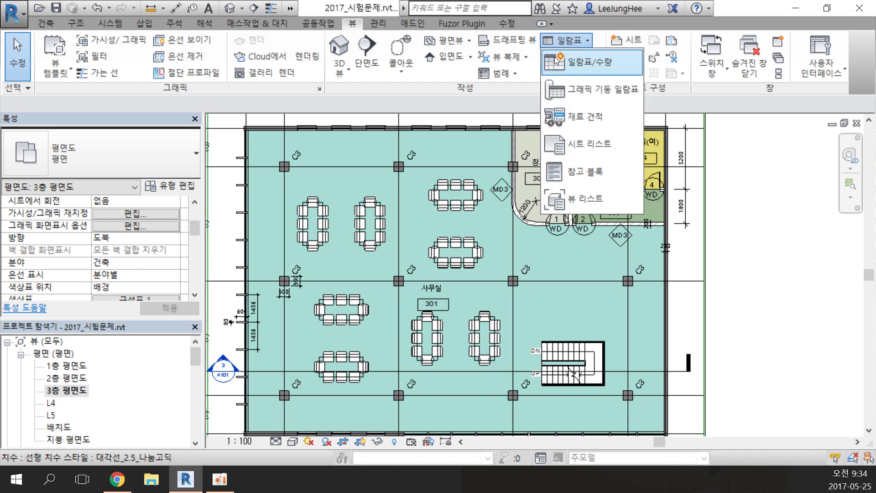
{"action": "left_click", "coordinate": [556, 61]}
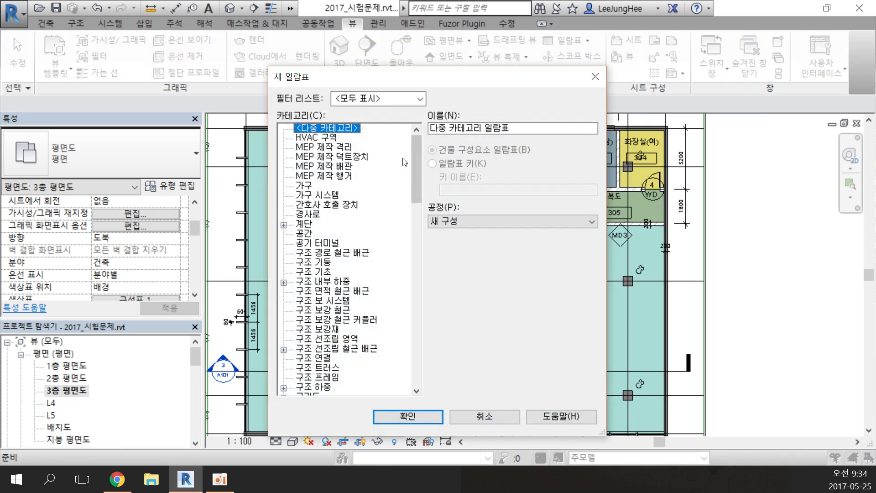
{"action": "left_click_drag", "start_coordinate": [419, 162], "coordinate": [418, 225]}
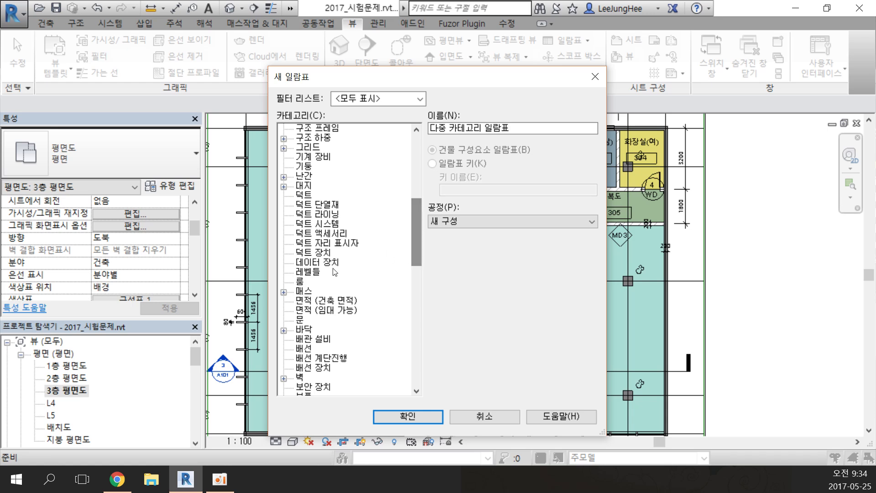
{"action": "left_click", "coordinate": [301, 282]}
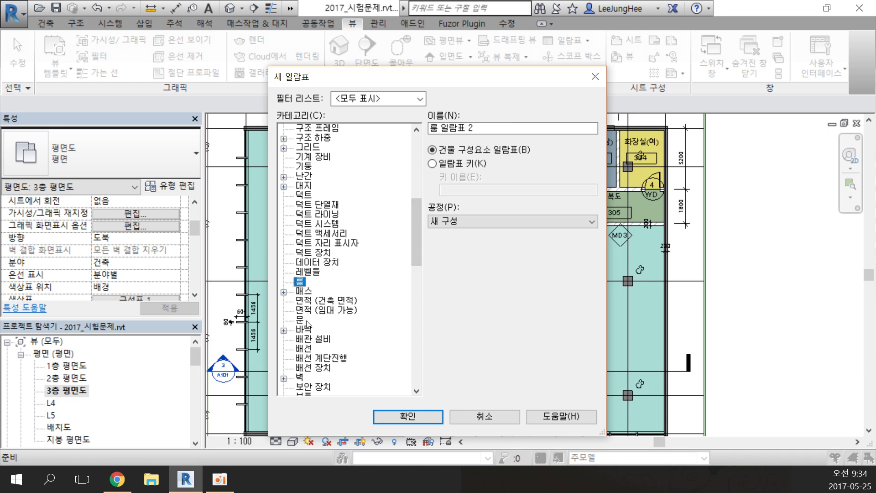
{"action": "left_click", "coordinate": [404, 419]}
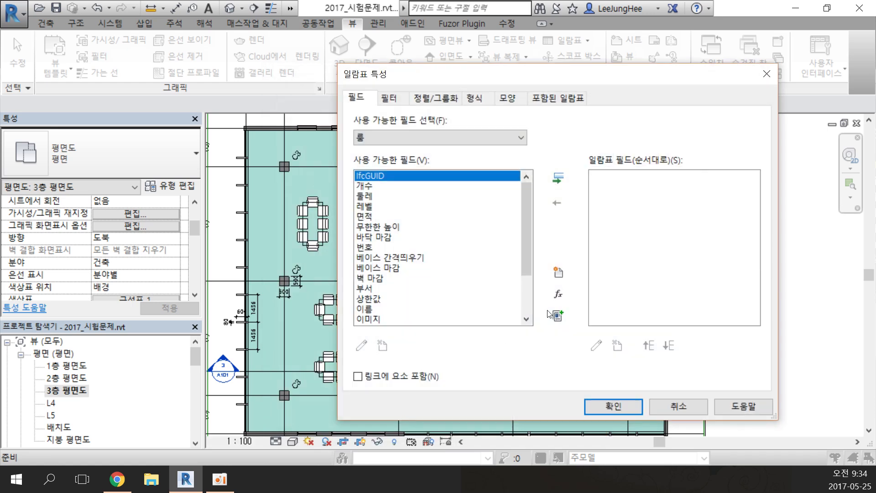
- Add the fields 레벨, 번호, 이름 and 면적 to the room schedule in that order
{"action": "left_click", "coordinate": [368, 247]}
{"action": "left_click", "coordinate": [367, 196]}
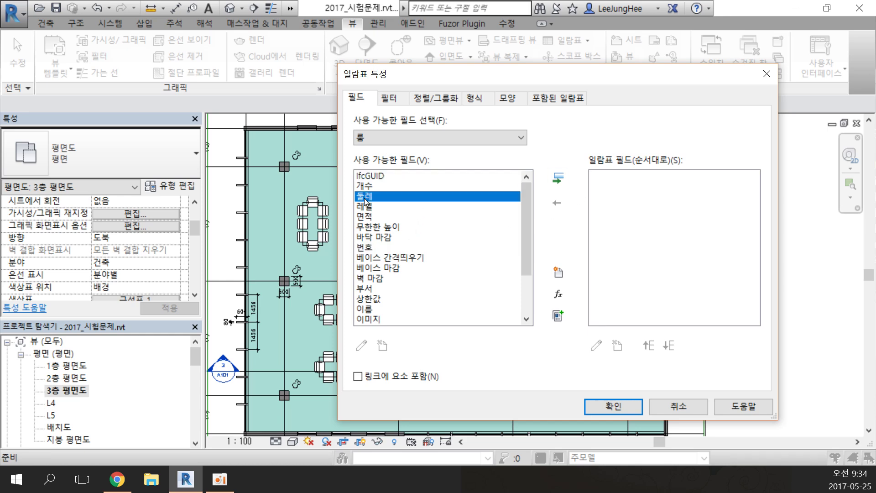
{"action": "left_click", "coordinate": [367, 207]}
{"action": "left_click", "coordinate": [563, 181]}
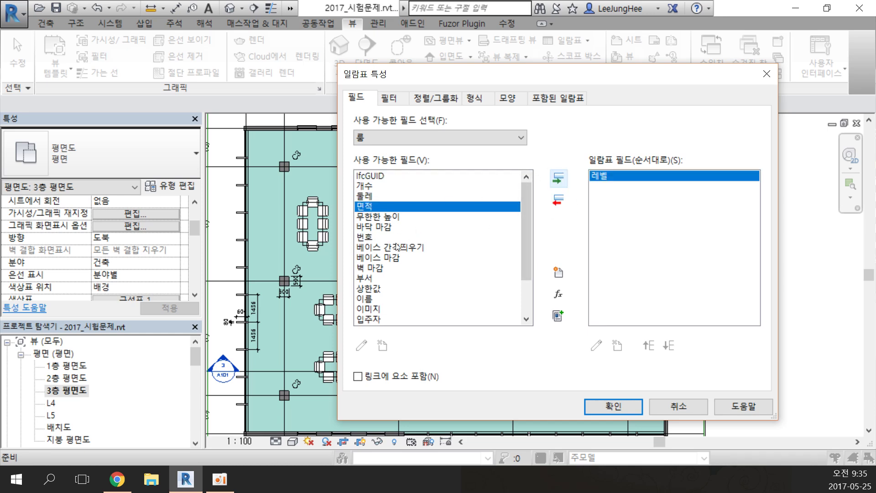
{"action": "left_click", "coordinate": [366, 238]}
{"action": "left_click", "coordinate": [560, 180]}
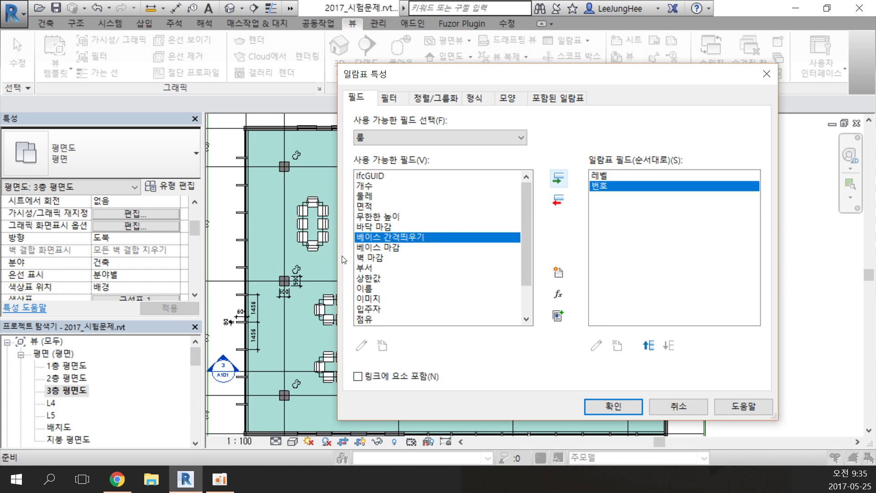
{"action": "scroll", "coordinate": [388, 296], "scroll_direction": "down", "scroll_amount": 2}
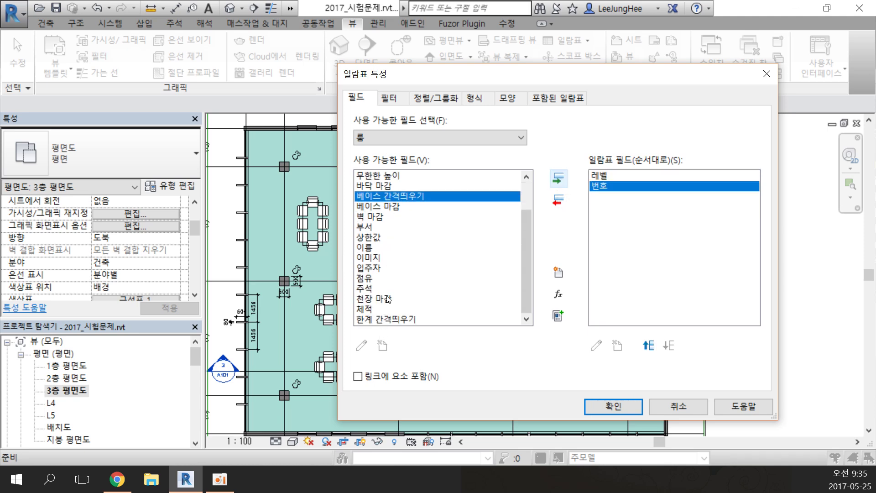
{"action": "left_click", "coordinate": [370, 247]}
{"action": "left_click", "coordinate": [563, 182]}
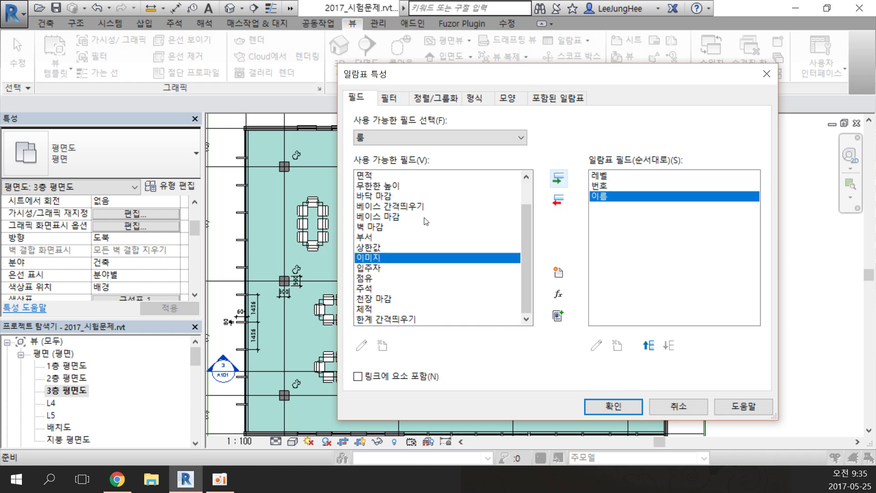
{"action": "left_click", "coordinate": [372, 177]}
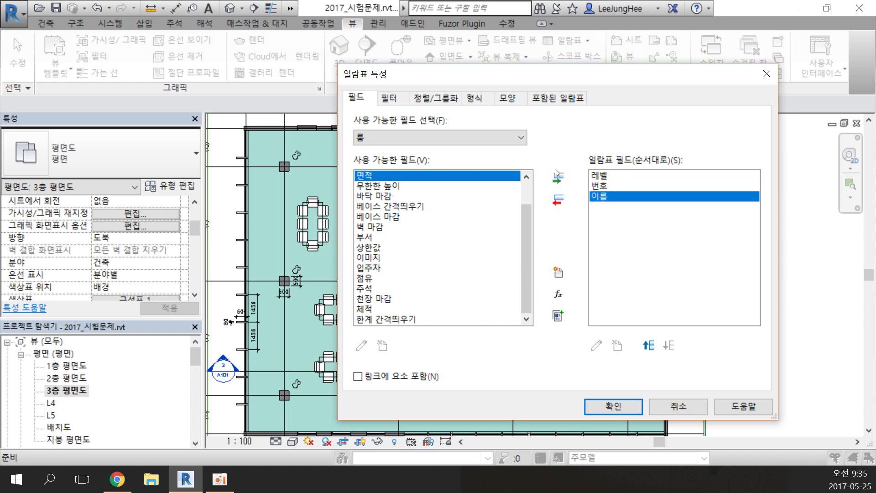
{"action": "left_click", "coordinate": [565, 185]}
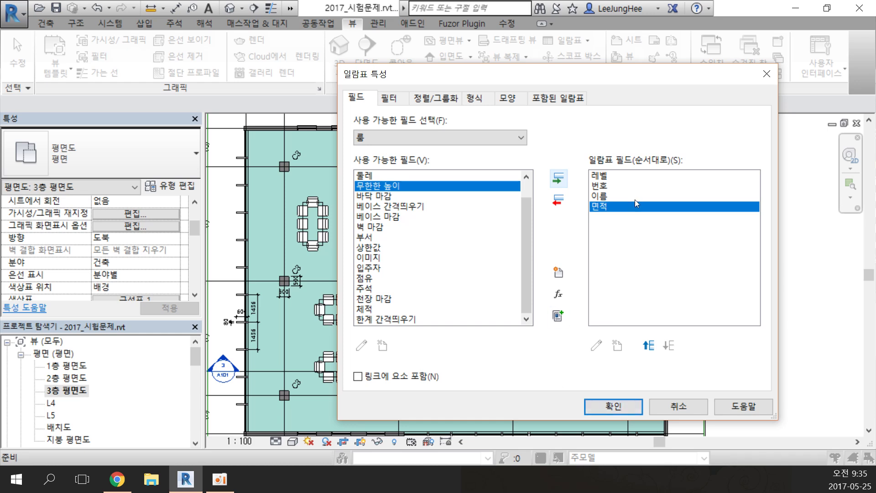
- Add the 부서 field directly after 레벨 in the room schedule's field list and generate the schedule
{"action": "left_click", "coordinate": [603, 176]}
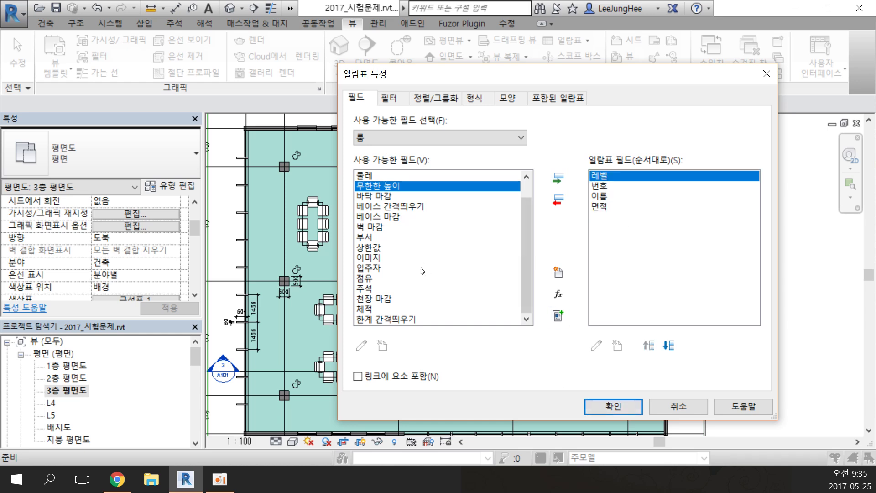
{"action": "left_click", "coordinate": [366, 238]}
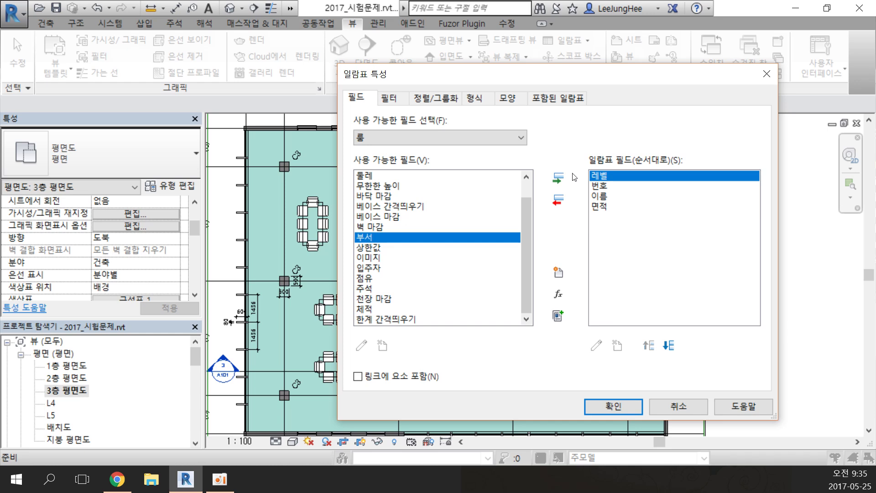
{"action": "left_click", "coordinate": [558, 178]}
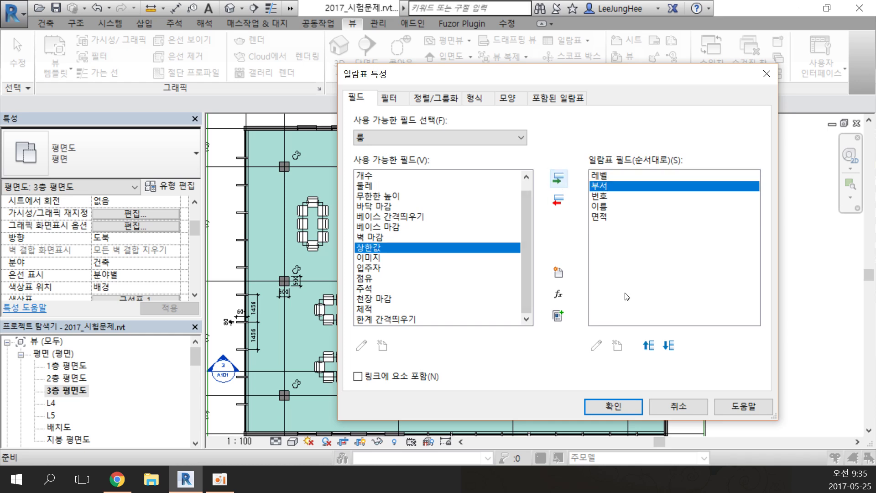
{"action": "left_click", "coordinate": [613, 406]}
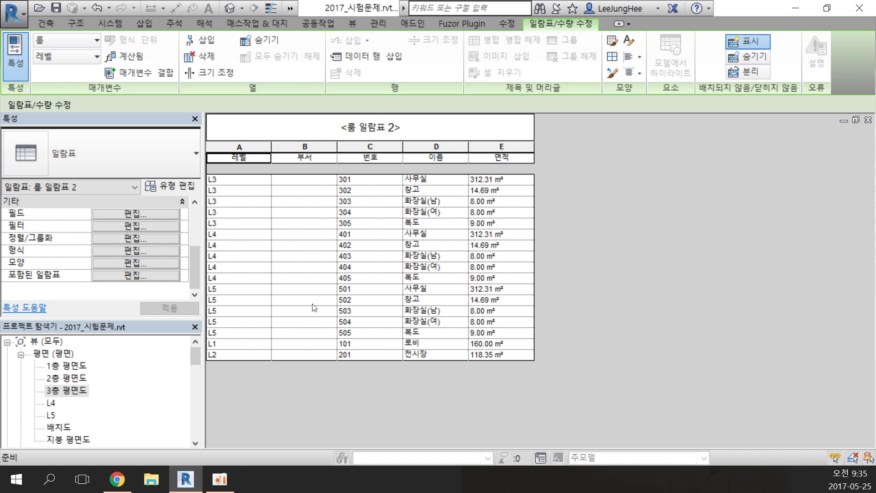
- Enter 면적제외 as the 부서 value for room 303 in the room schedule
{"action": "left_click", "coordinate": [305, 199]}
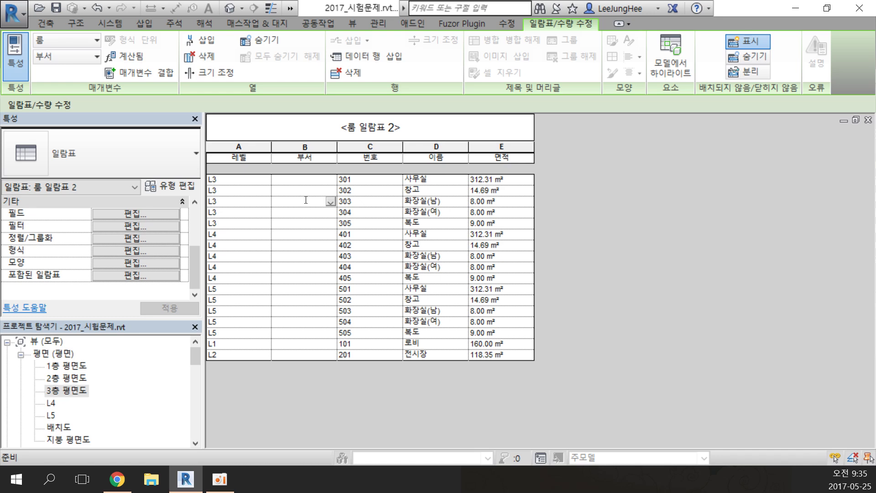
{"action": "type", "text": "aus"}
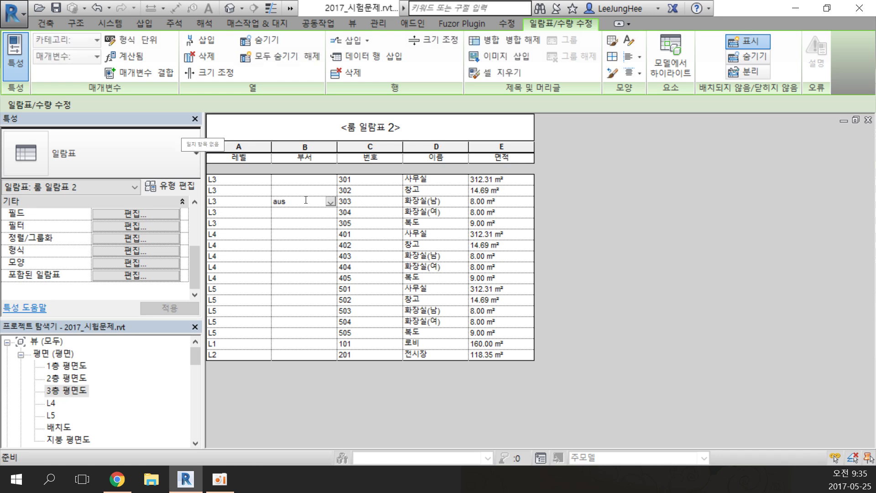
{"action": "key", "text": "BackSpace"}
{"action": "key", "text": "BackSpace"}
{"action": "key", "text": "BackSpace"}
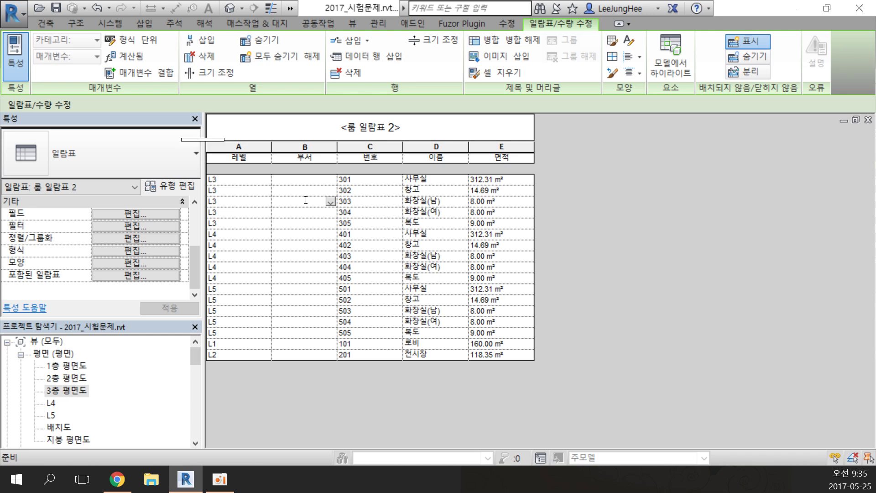
{"action": "type", "text": "면"}
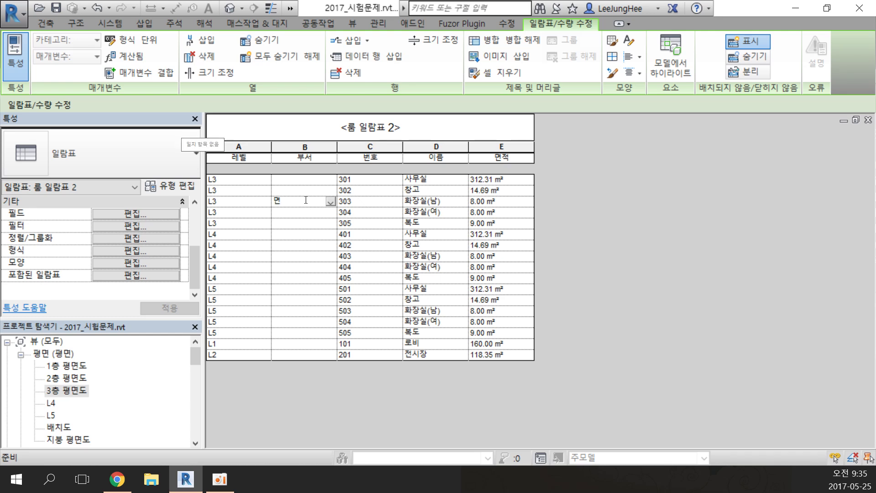
{"action": "type", "text": "적제외"}
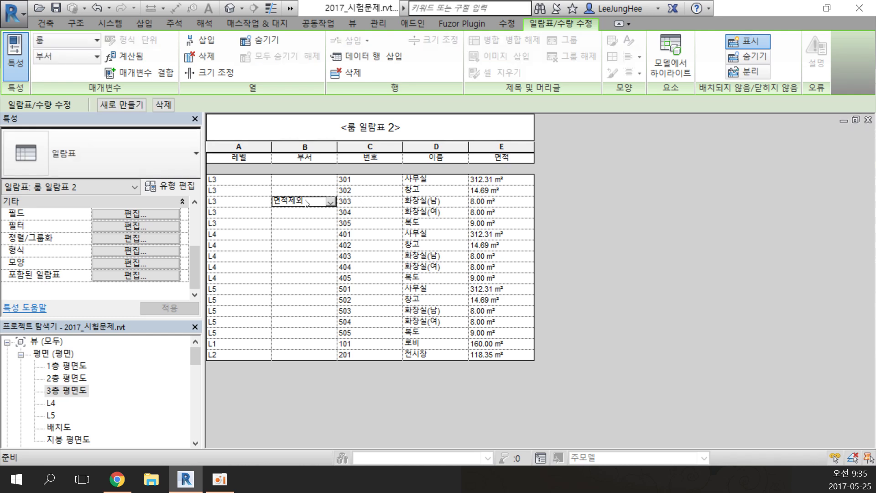
- Set the 부서 value of room 304 to the existing entry 면적제외
{"action": "left_click", "coordinate": [333, 217]}
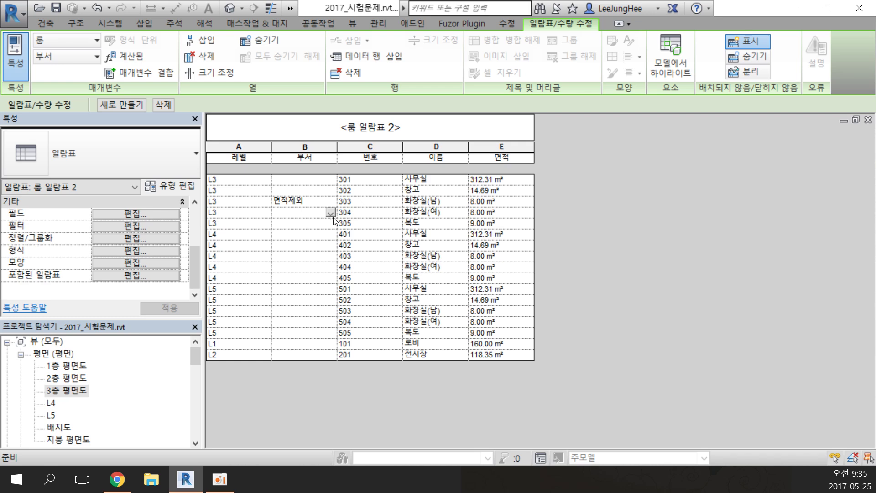
{"action": "left_click", "coordinate": [333, 217]}
{"action": "left_click", "coordinate": [333, 214]}
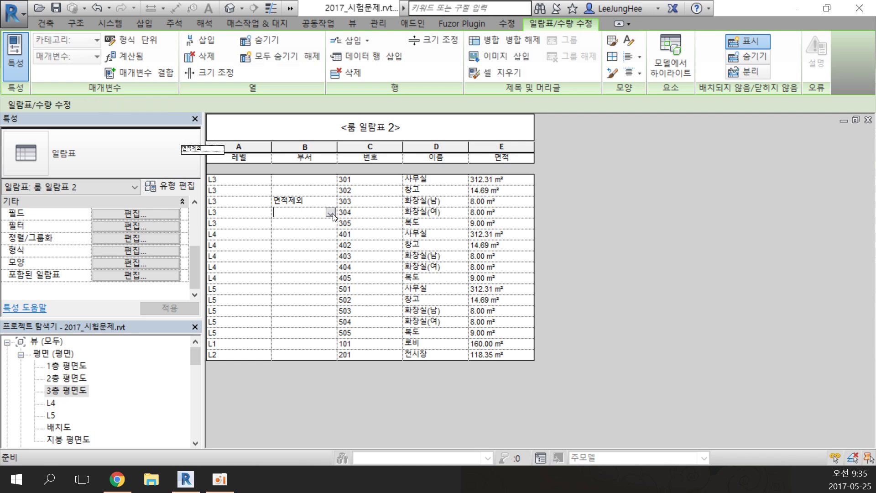
{"action": "left_click", "coordinate": [194, 149]}
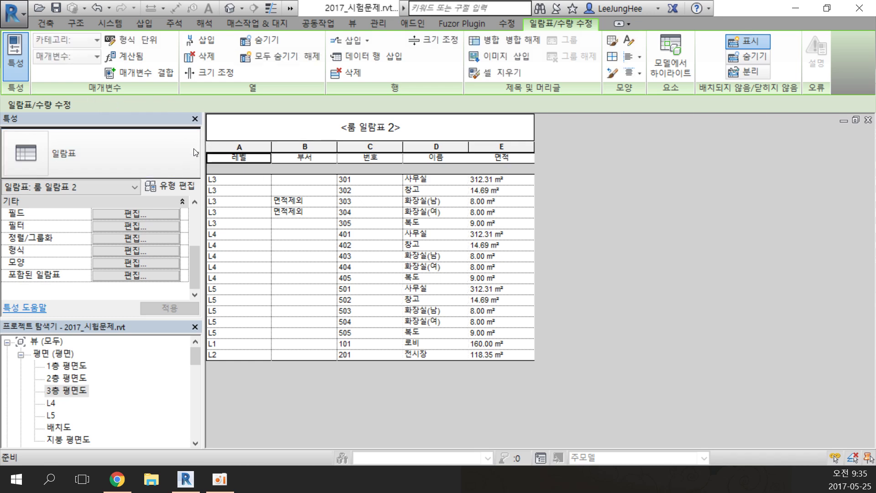
- Assign 면적제외 as the 부서 value for the fourth-floor toilets, rooms 403 and 404
{"action": "left_click", "coordinate": [332, 257]}
{"action": "left_click", "coordinate": [332, 256]}
{"action": "left_click", "coordinate": [199, 182]}
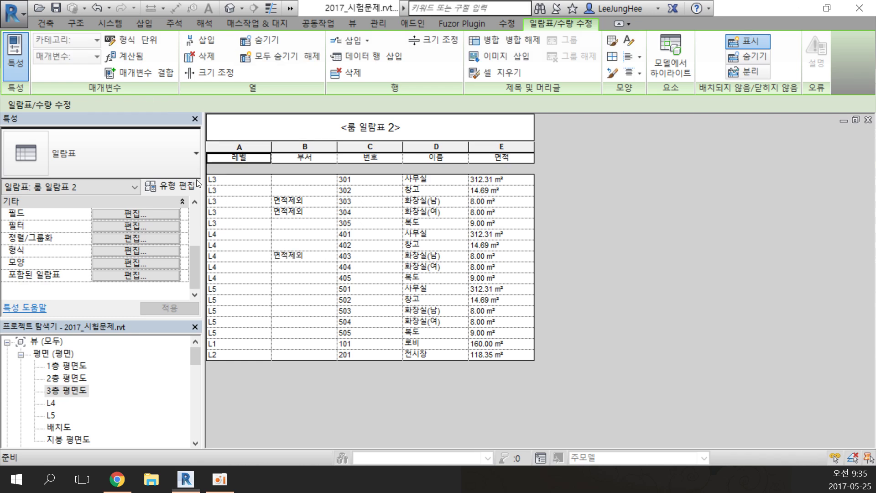
{"action": "left_click", "coordinate": [332, 267]}
{"action": "left_click", "coordinate": [327, 267]}
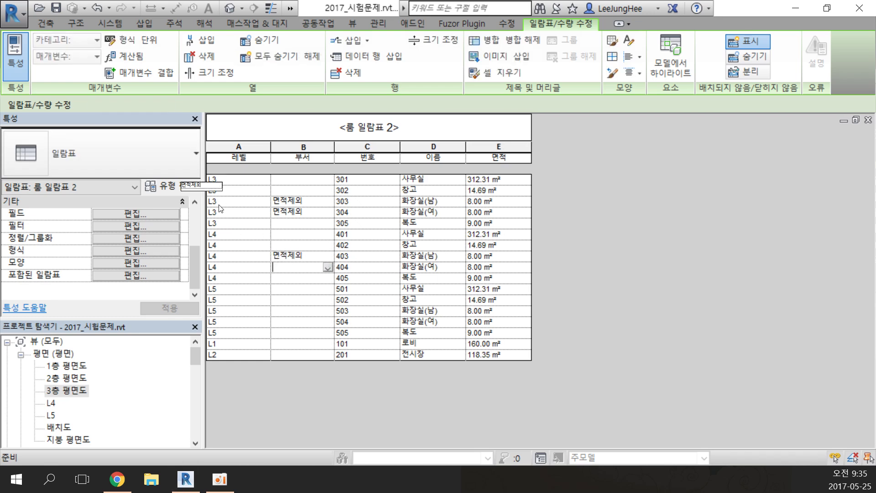
{"action": "left_click", "coordinate": [194, 187]}
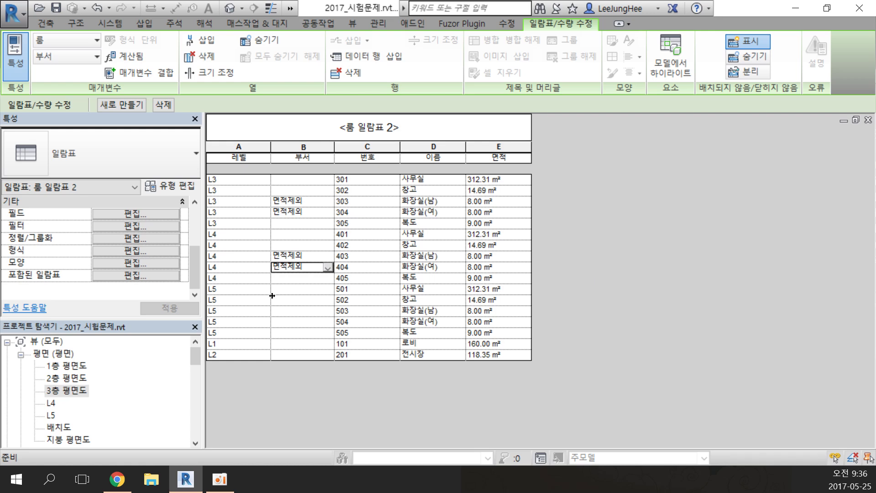
- Assign 면적제외 as the 부서 value for the fifth-floor toilets, rooms 503 and 504
{"action": "left_click", "coordinate": [332, 311]}
{"action": "left_click", "coordinate": [328, 310]}
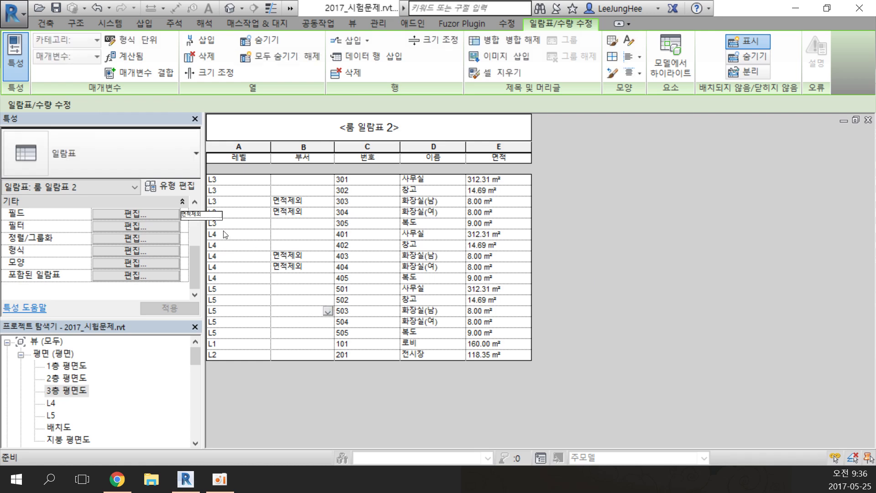
{"action": "left_click", "coordinate": [201, 215]}
{"action": "left_click", "coordinate": [332, 322]}
{"action": "left_click", "coordinate": [327, 321]}
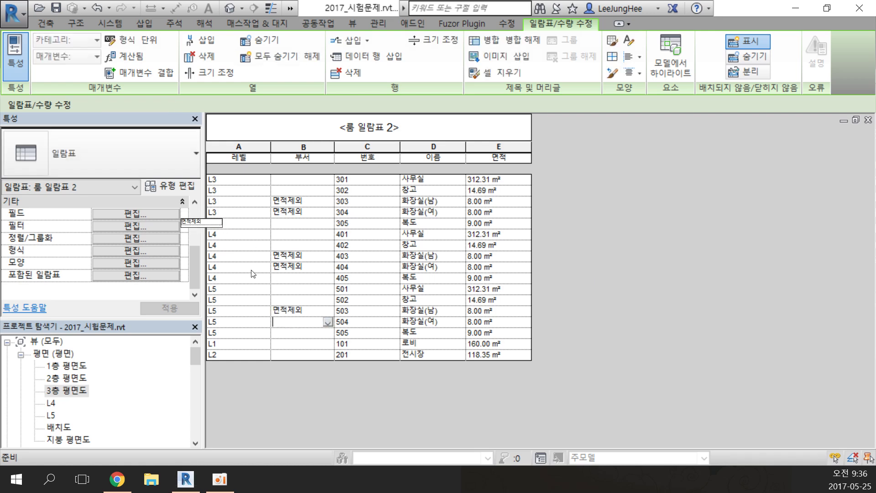
{"action": "left_click", "coordinate": [191, 222]}
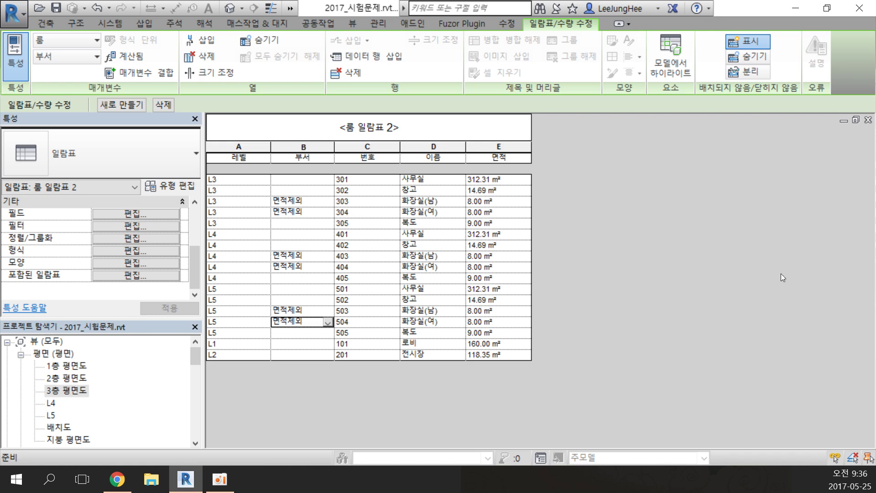
- Close the schedule, select room 304 화장실(여) in the 3층 평면도 plan and check its 부서 property
{"action": "left_click", "coordinate": [867, 120]}
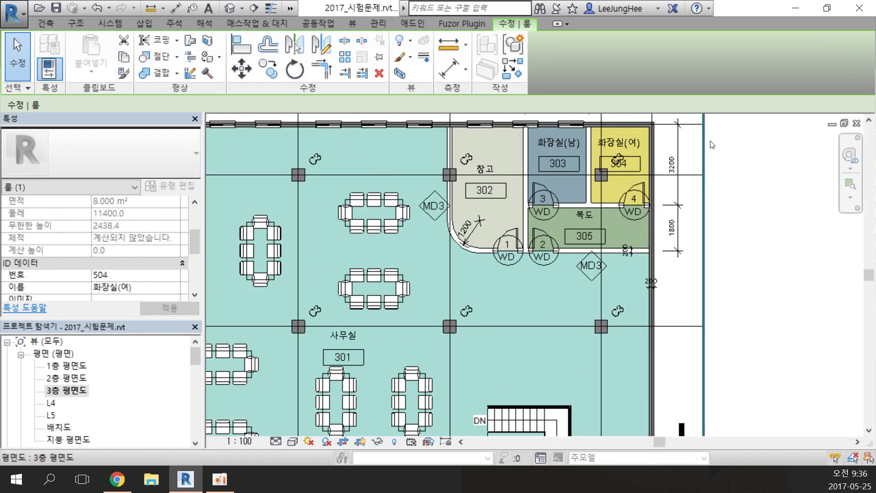
{"action": "scroll", "coordinate": [712, 145], "scroll_direction": "up", "scroll_amount": 4}
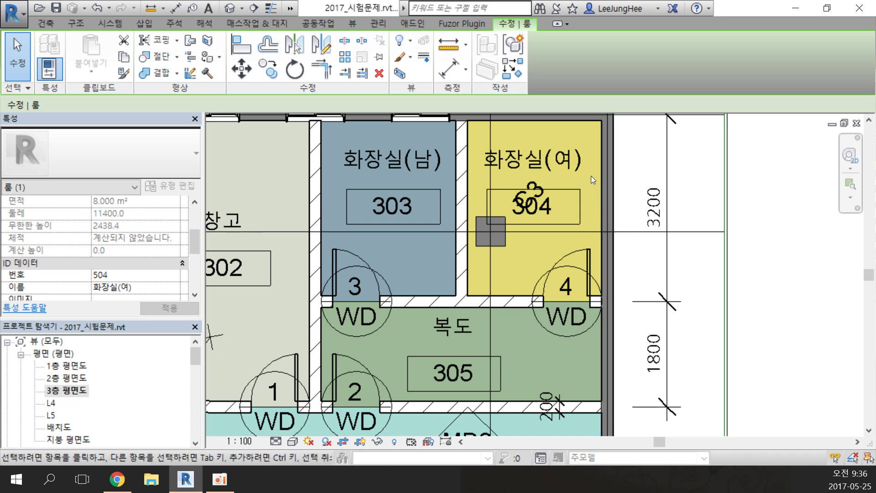
{"action": "key", "text": "Tab"}
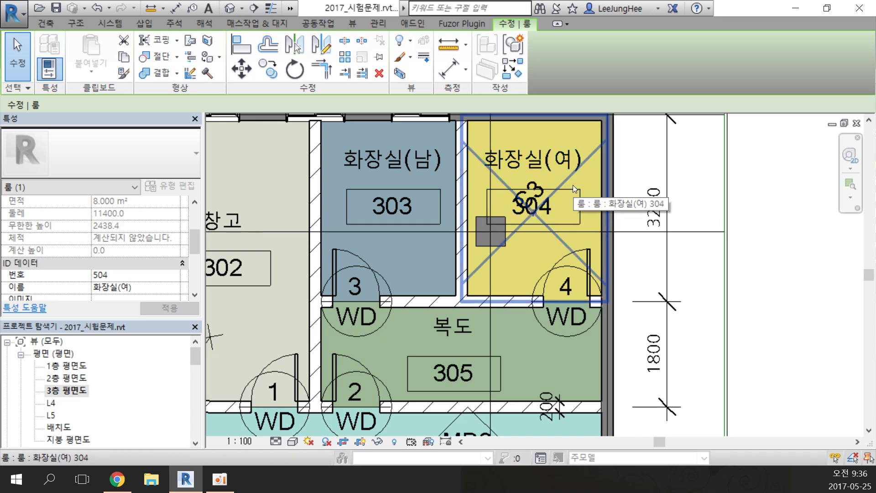
{"action": "left_click", "coordinate": [573, 185]}
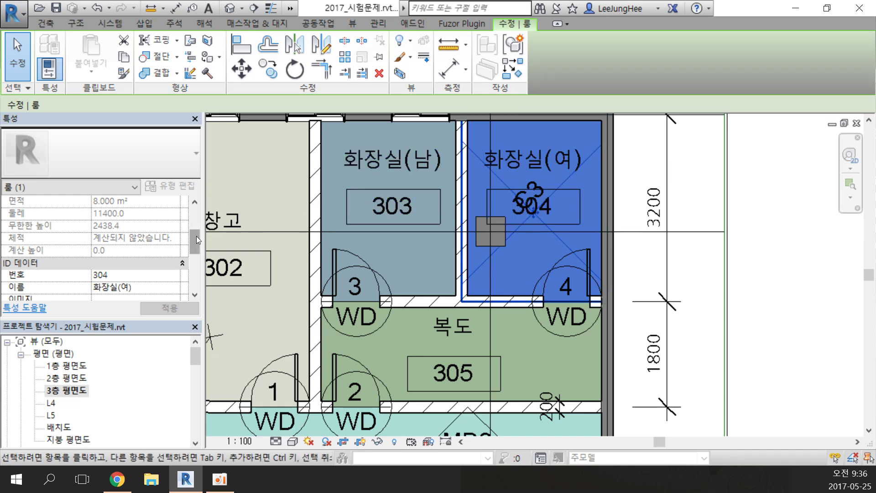
{"action": "scroll", "coordinate": [197, 236], "scroll_direction": "down", "scroll_amount": 3}
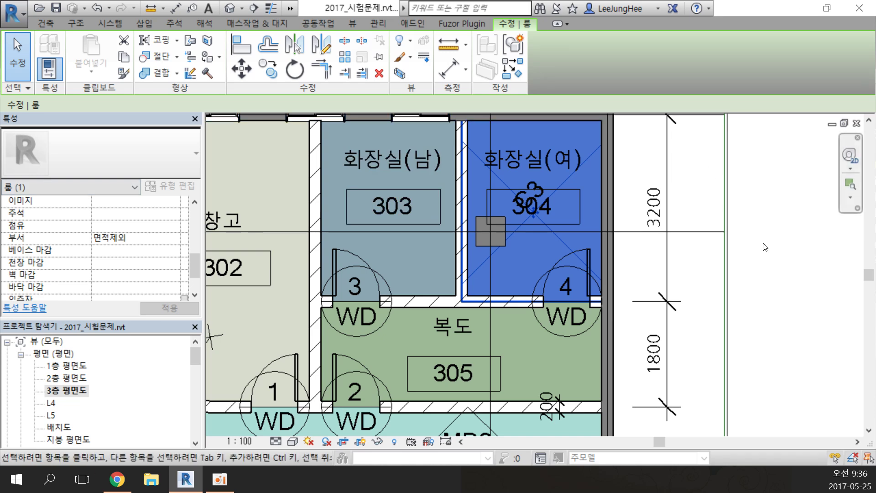
- Deselect room 304 and open the name on room 303's tag for in-place editing
{"action": "left_click", "coordinate": [770, 305]}
{"action": "scroll", "coordinate": [770, 304], "scroll_direction": "down", "scroll_amount": 2}
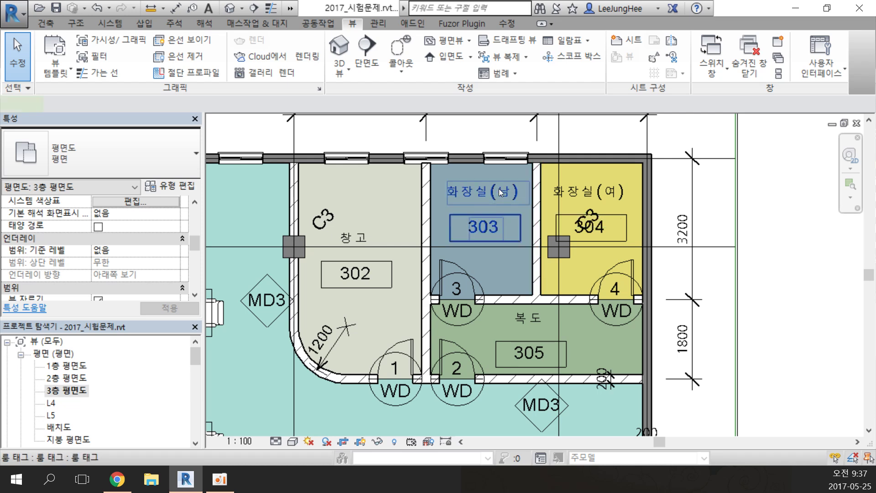
{"action": "left_click", "coordinate": [502, 209]}
{"action": "left_click", "coordinate": [502, 194]}
{"action": "left_click", "coordinate": [488, 194]}
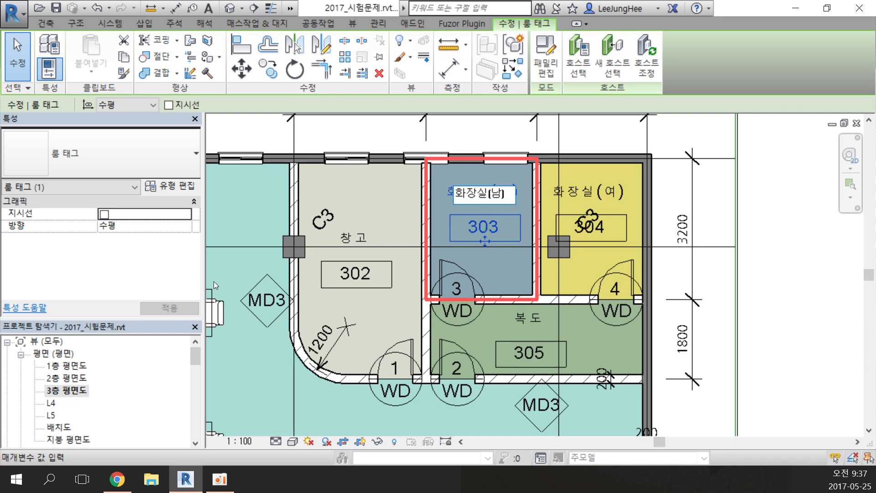
- Leave the tag edit and reopen the 룸 일람표 2 schedule
{"action": "left_click", "coordinate": [98, 373]}
{"action": "scroll", "coordinate": [87, 383], "scroll_direction": "down", "scroll_amount": 5}
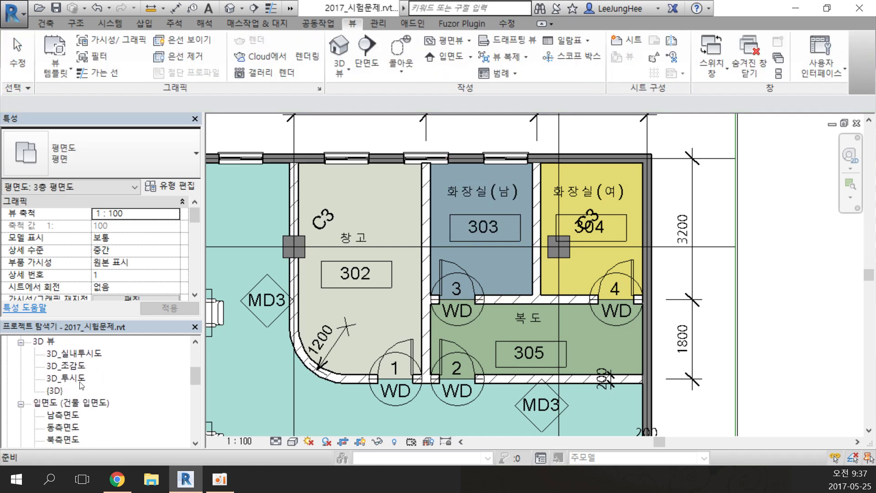
{"action": "scroll", "coordinate": [81, 391], "scroll_direction": "down", "scroll_amount": 3}
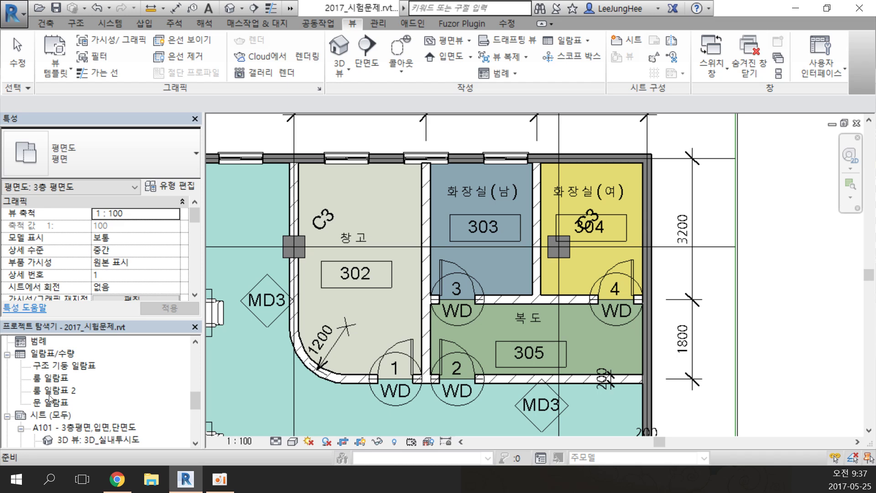
{"action": "double_click", "coordinate": [51, 391]}
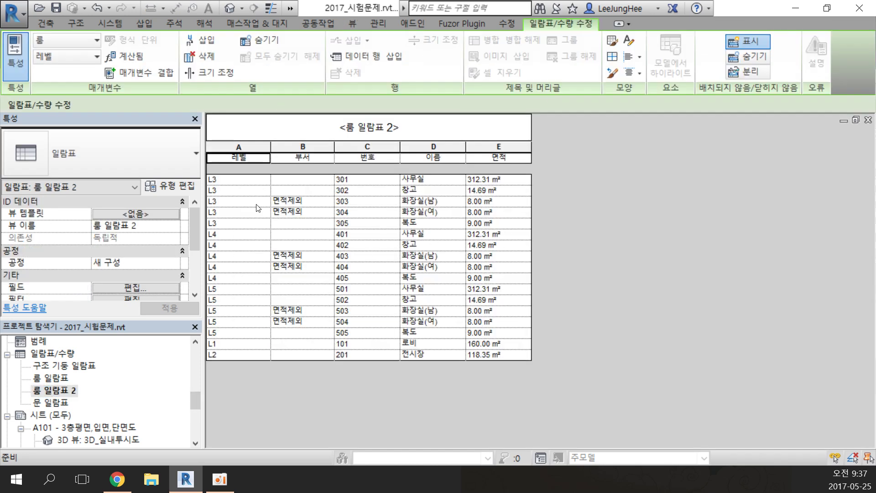
- Rename room 303 to 화장실_남 in the schedule's 이름 column
{"action": "left_click", "coordinate": [434, 202]}
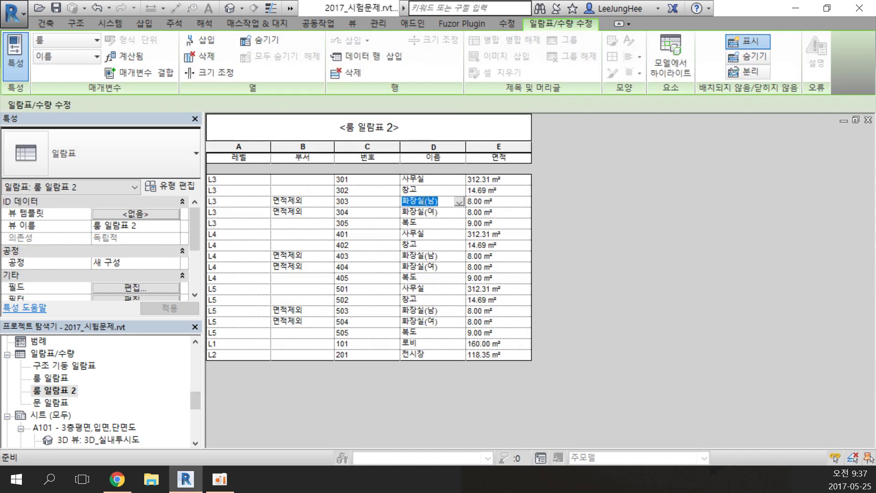
{"action": "double_click", "coordinate": [431, 201]}
{"action": "left_click_drag", "start_coordinate": [436, 201], "coordinate": [452, 201]}
{"action": "type", "text": "_"}
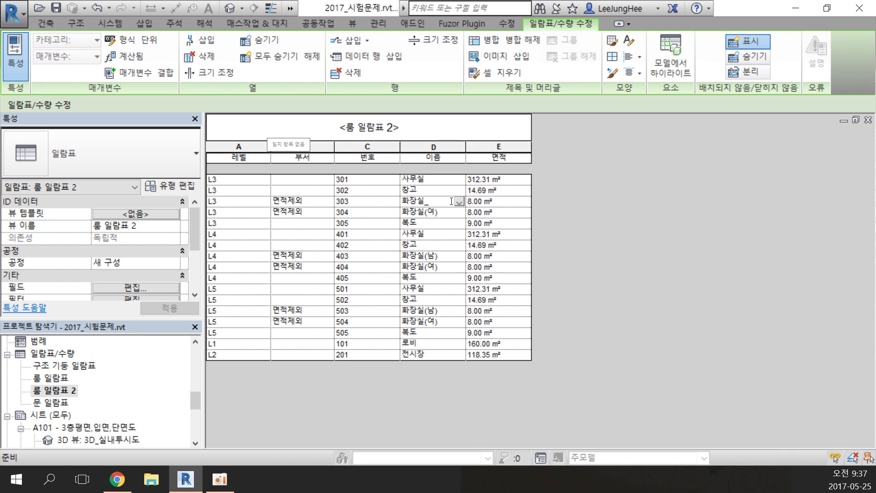
{"action": "type", "text": "남"}
{"action": "left_click", "coordinate": [449, 214]}
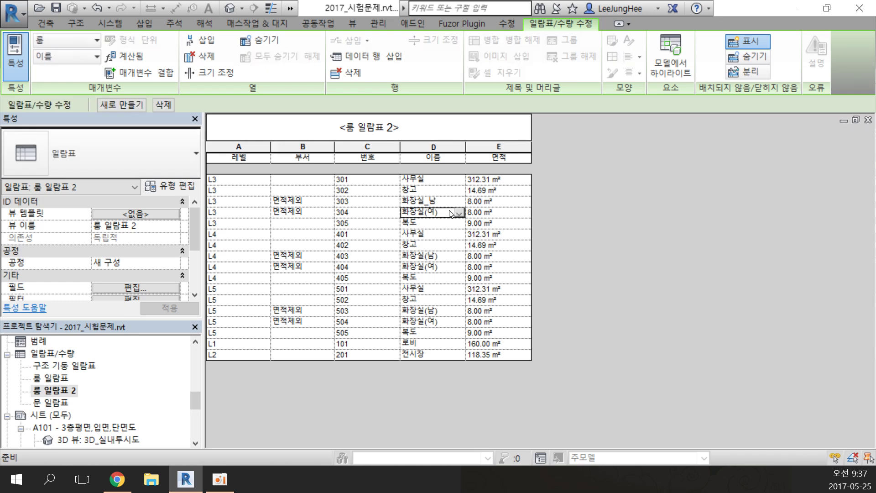
{"action": "left_click", "coordinate": [450, 211]}
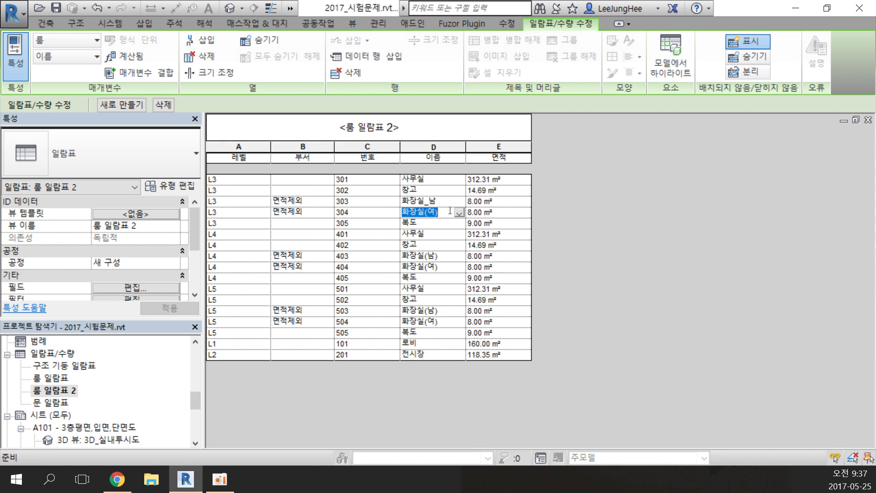
{"action": "left_click", "coordinate": [450, 211]}
{"action": "left_click", "coordinate": [426, 332]}
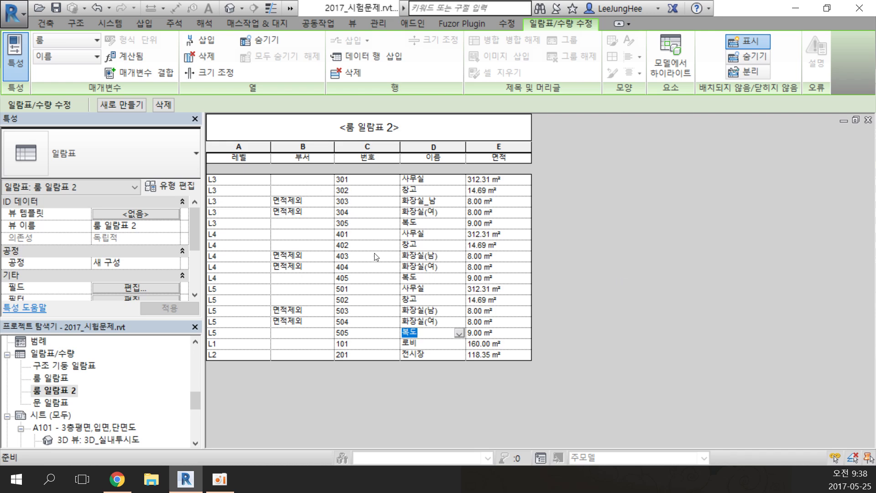
- Filter 룸 일람표 2 to rooms whose 부서 is 같지 않음 (not equal to) 면적제외 and apply it
{"action": "left_click", "coordinate": [157, 286]}
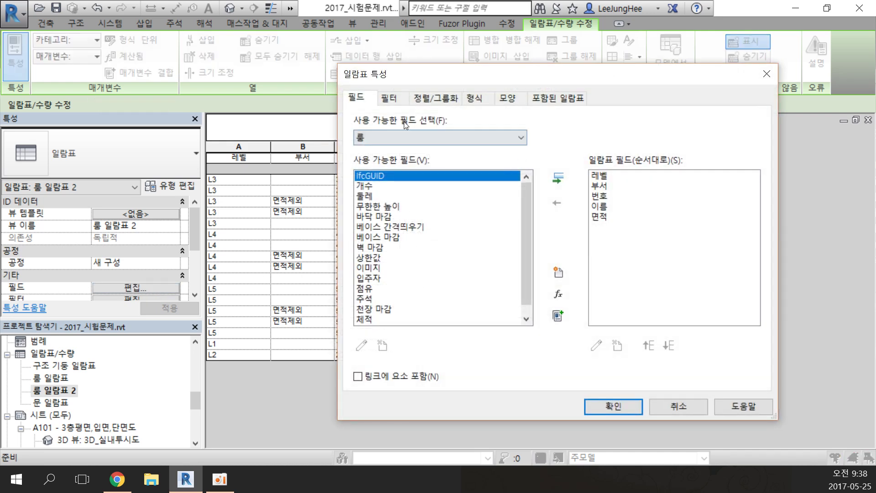
{"action": "left_click", "coordinate": [390, 102]}
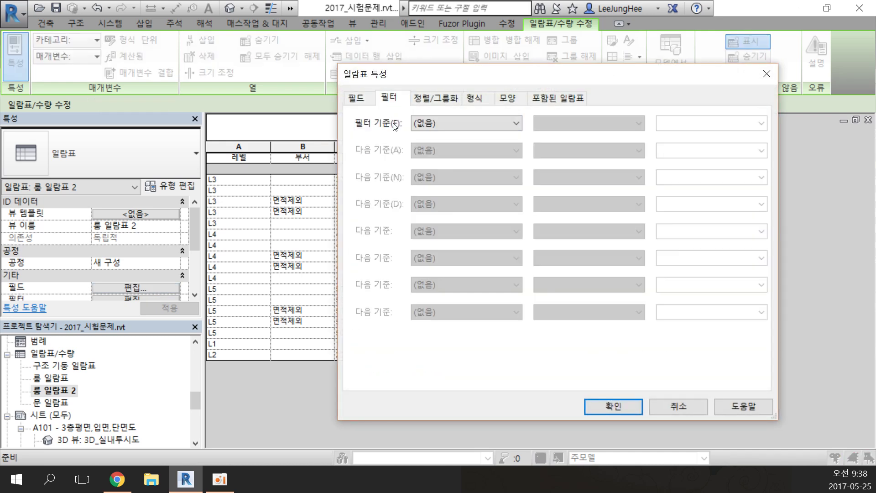
{"action": "left_click", "coordinate": [459, 120]}
{"action": "left_click", "coordinate": [424, 157]}
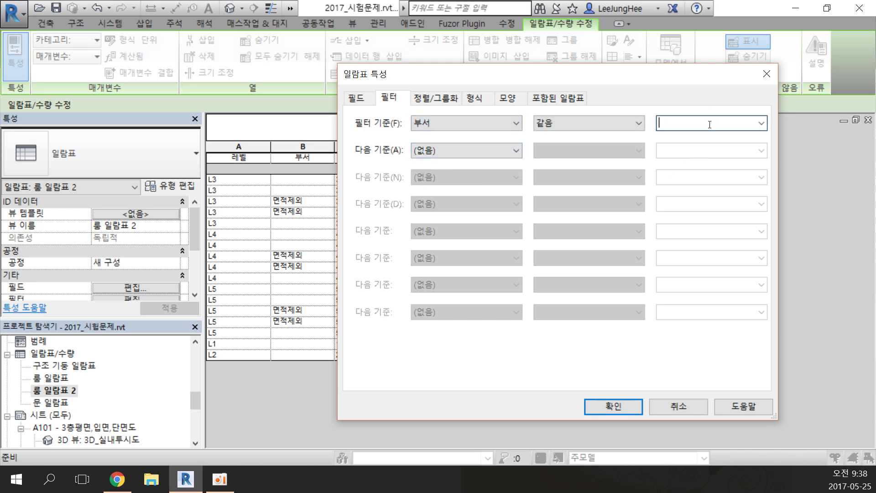
{"action": "left_click", "coordinate": [761, 123]}
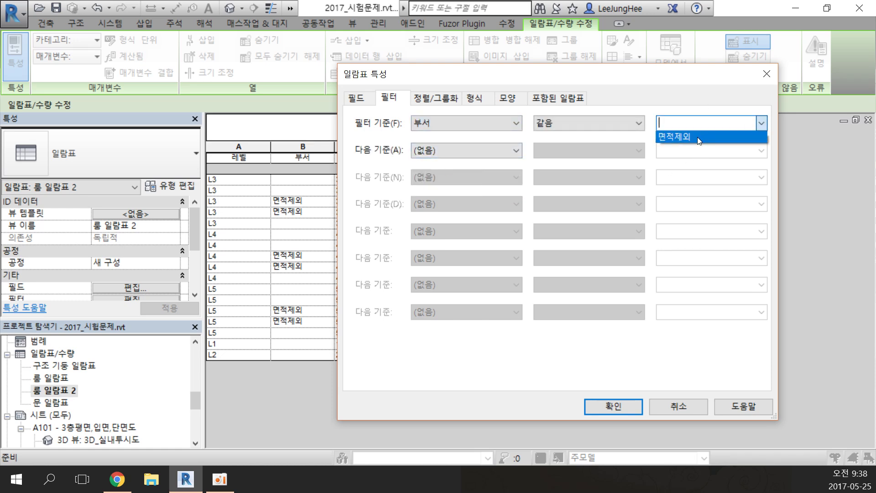
{"action": "left_click", "coordinate": [697, 137]}
{"action": "left_click", "coordinate": [585, 124]}
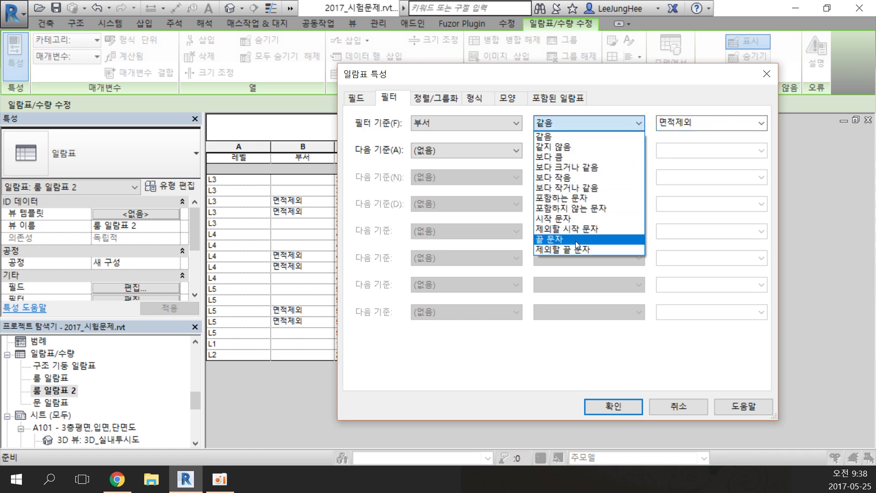
{"action": "left_click", "coordinate": [586, 146]}
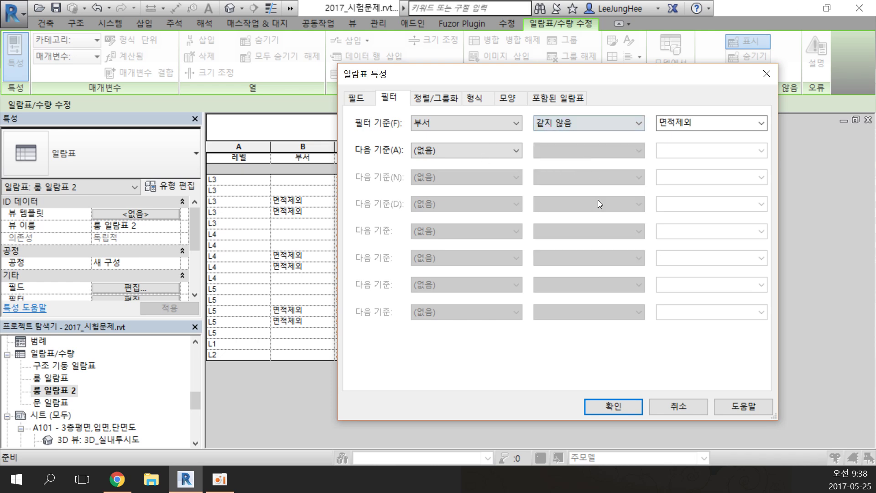
{"action": "left_click", "coordinate": [622, 409]}
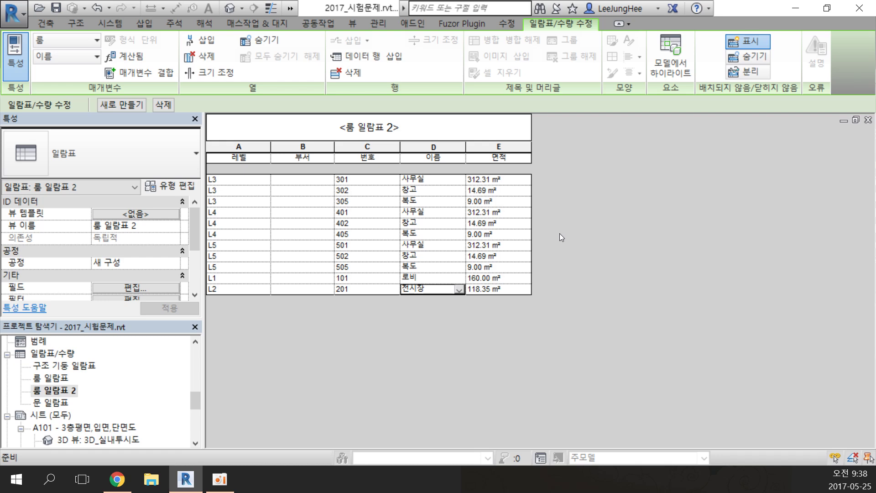
- Sort 룸 일람표 2 by 레벨 with a 합계만 footer and a blank line after each group
{"action": "left_click", "coordinate": [166, 288]}
{"action": "left_click", "coordinate": [450, 98]}
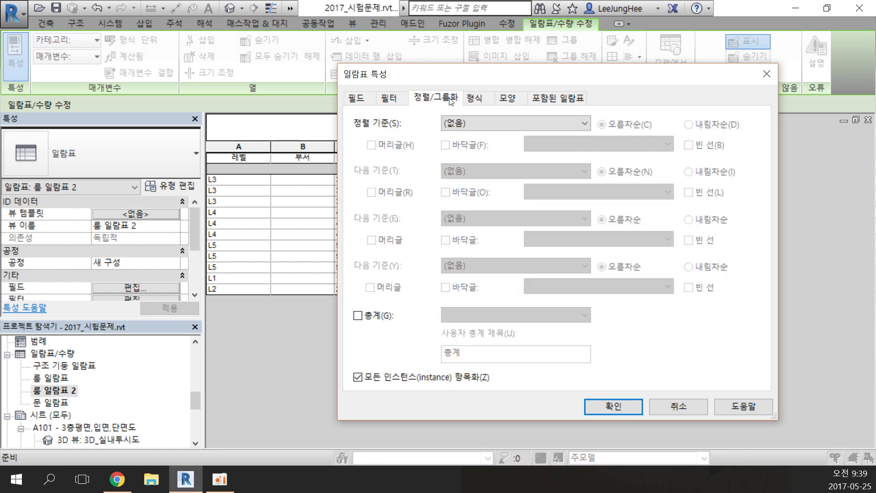
{"action": "left_click", "coordinate": [475, 122]}
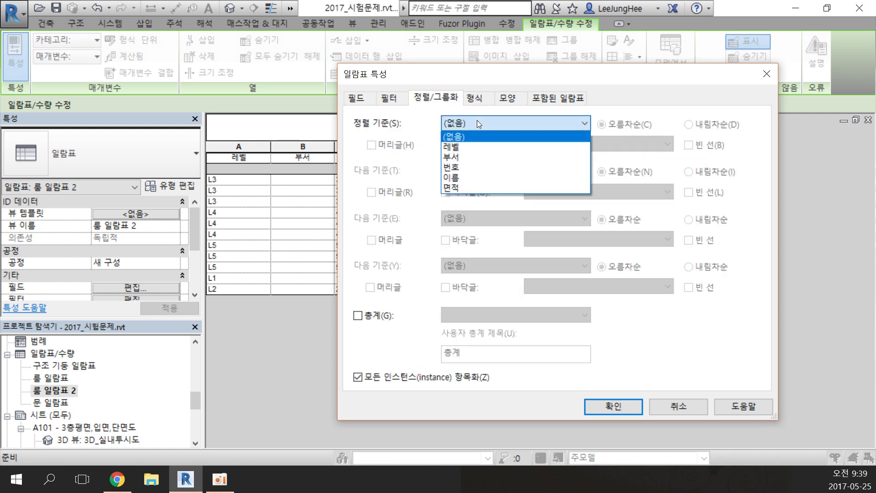
{"action": "left_click", "coordinate": [476, 148]}
{"action": "left_click", "coordinate": [472, 146]}
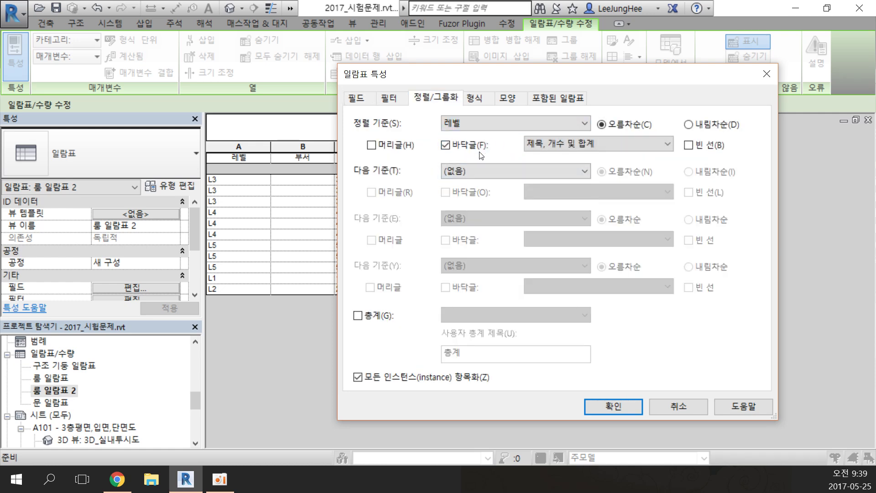
{"action": "left_click", "coordinate": [583, 145]}
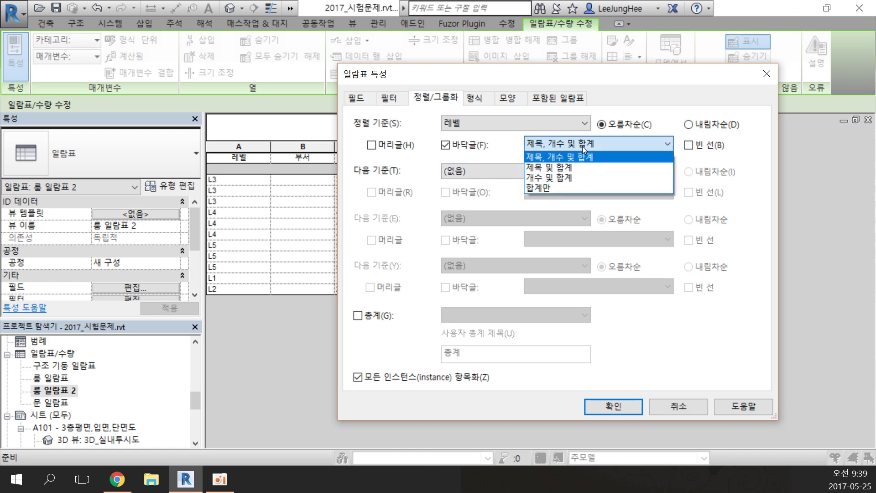
{"action": "left_click", "coordinate": [552, 185]}
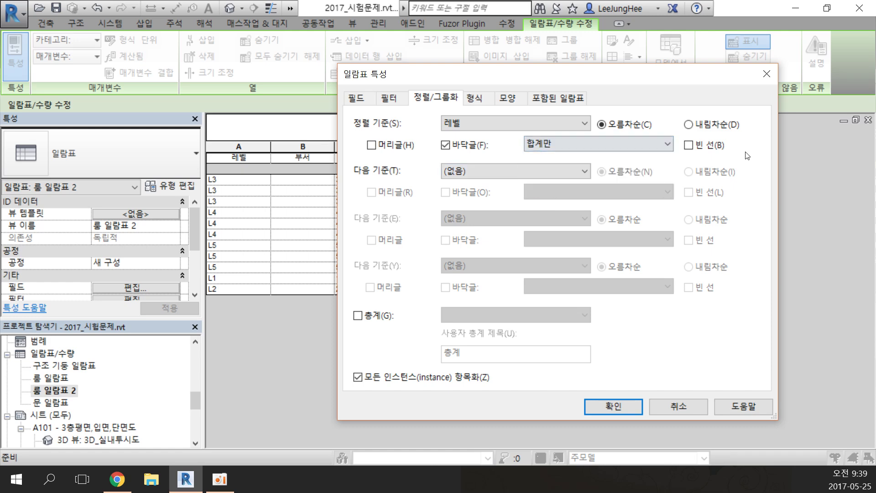
{"action": "left_click", "coordinate": [706, 146]}
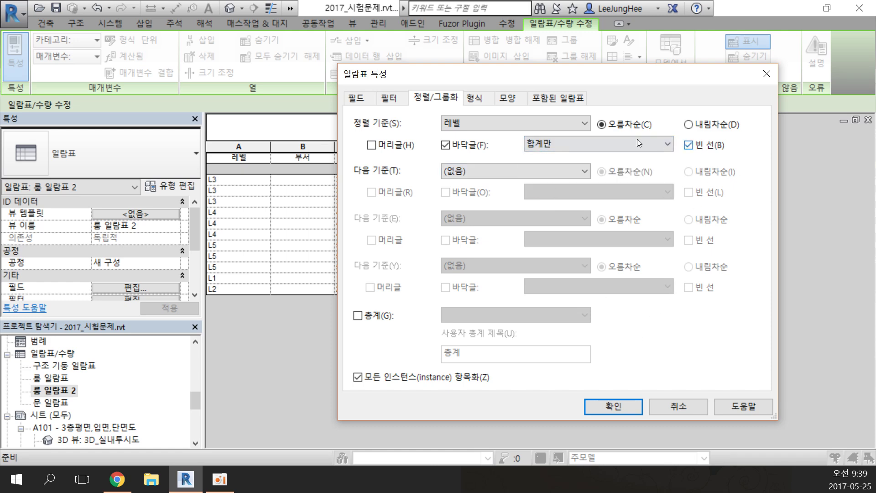
- Set the 면적 field's calculation to 총합 계산 and apply the schedule properties
{"action": "left_click", "coordinate": [482, 104]}
{"action": "left_click", "coordinate": [383, 175]}
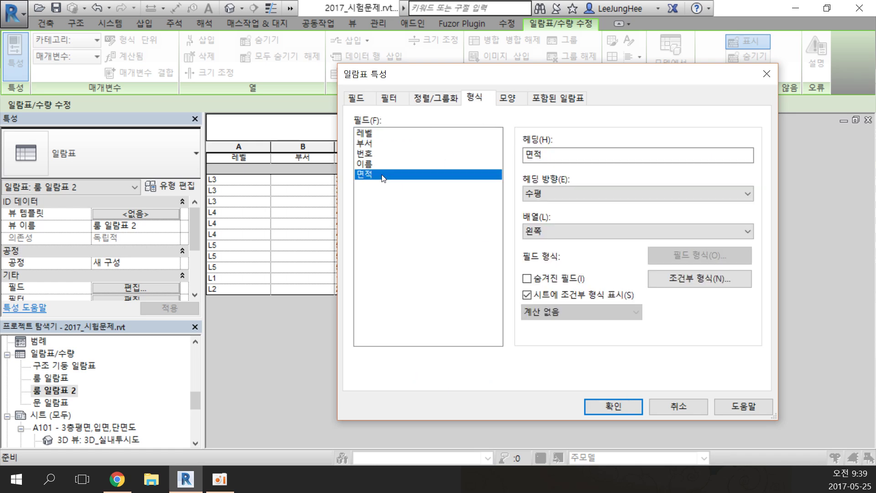
{"action": "left_click", "coordinate": [566, 313]}
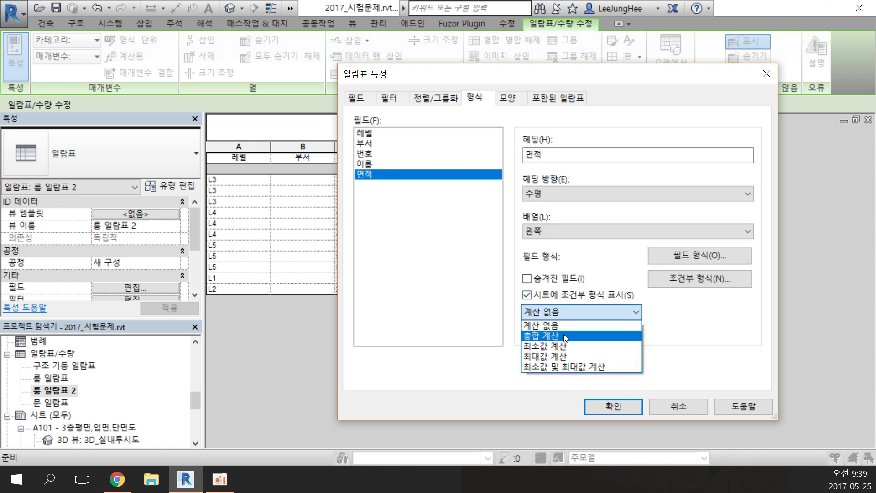
{"action": "left_click", "coordinate": [579, 336]}
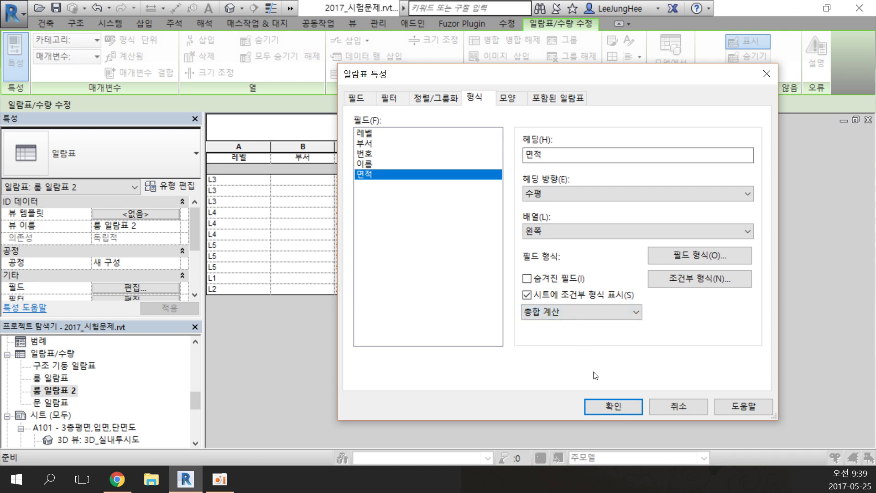
{"action": "left_click", "coordinate": [606, 400]}
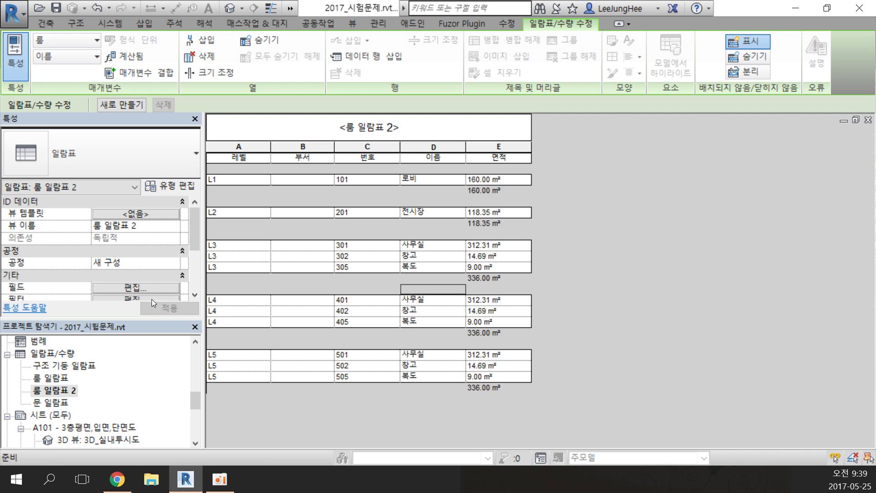
- Remove the 부서 field from the 룸 일람표 2 schedule fields and apply the change
{"action": "left_click", "coordinate": [150, 284]}
{"action": "left_click", "coordinate": [176, 286]}
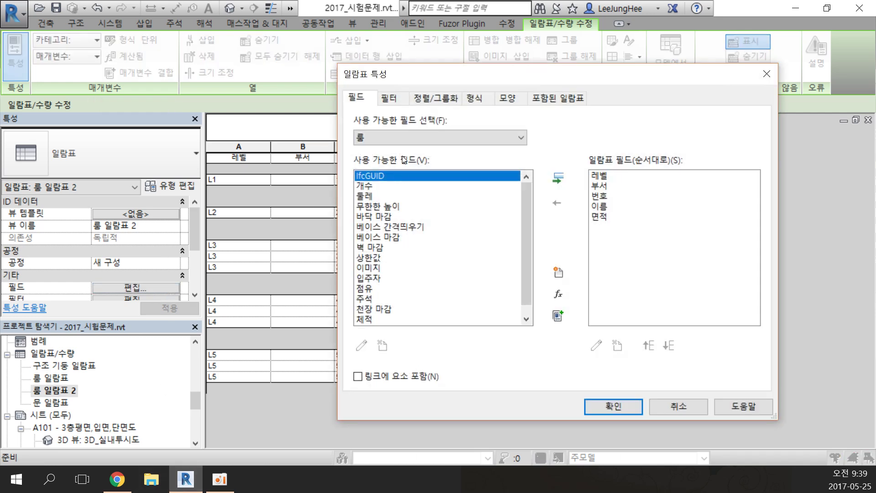
{"action": "left_click", "coordinate": [606, 188]}
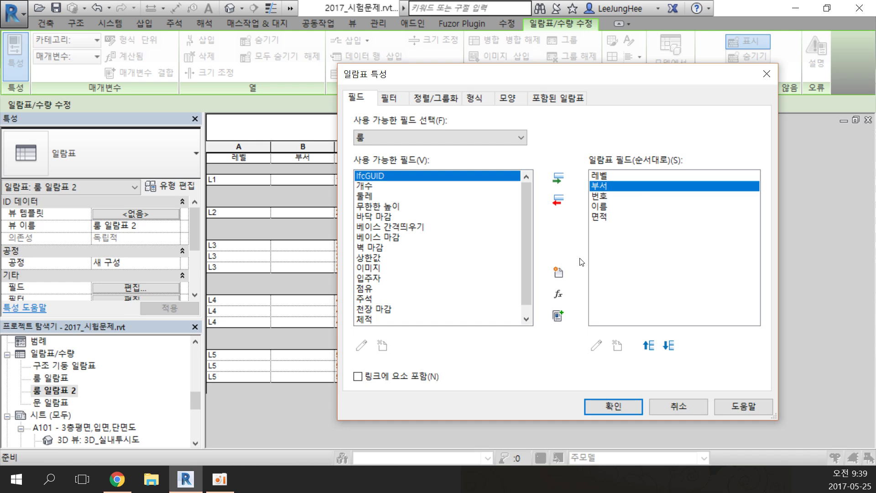
{"action": "left_click", "coordinate": [558, 200]}
{"action": "left_click", "coordinate": [614, 406]}
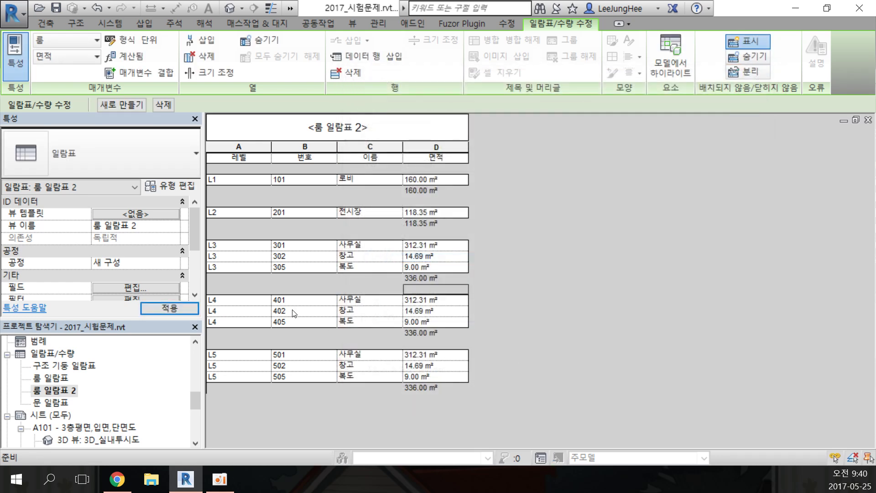
- Enable the 총계 grand total and turn off itemizing every instance in 룸 일람표 2
{"action": "left_click_drag", "start_coordinate": [195, 244], "coordinate": [193, 258]}
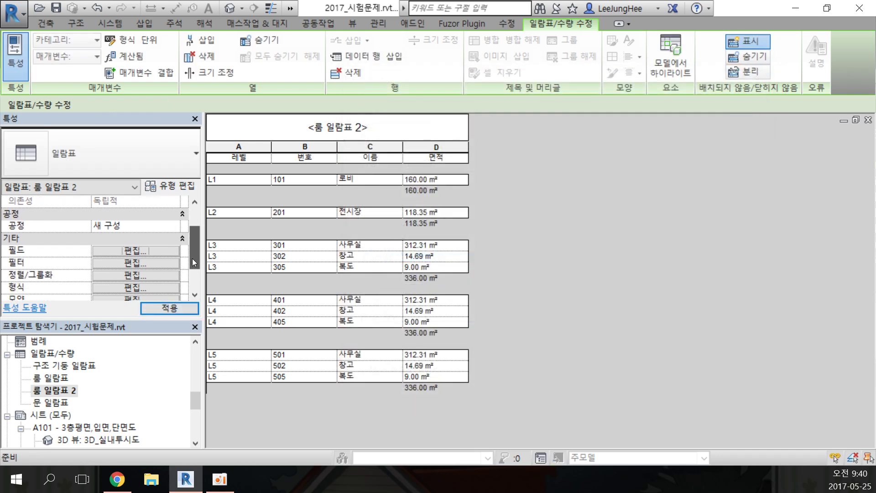
{"action": "left_click", "coordinate": [137, 251]}
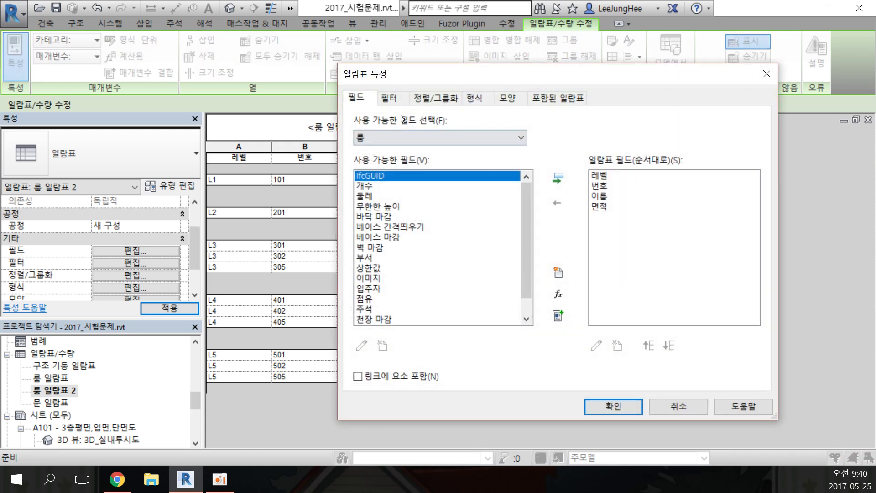
{"action": "left_click", "coordinate": [430, 99]}
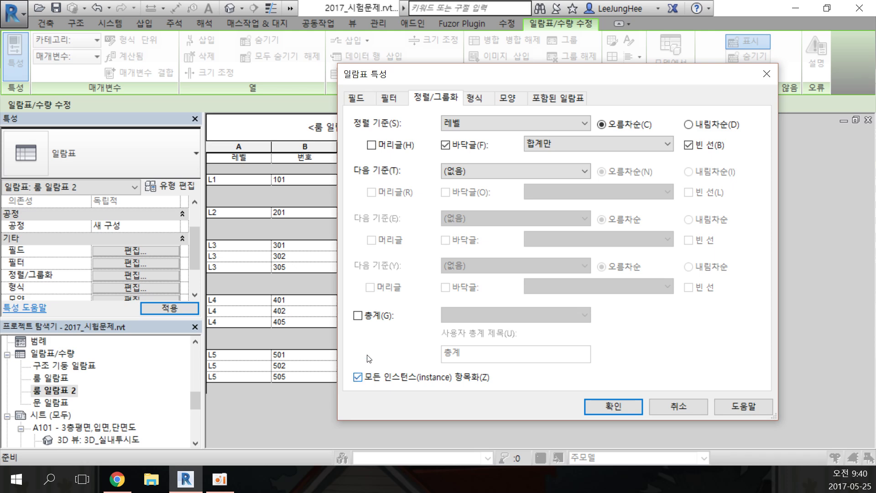
{"action": "left_click", "coordinate": [358, 315]}
{"action": "left_click", "coordinate": [358, 377]}
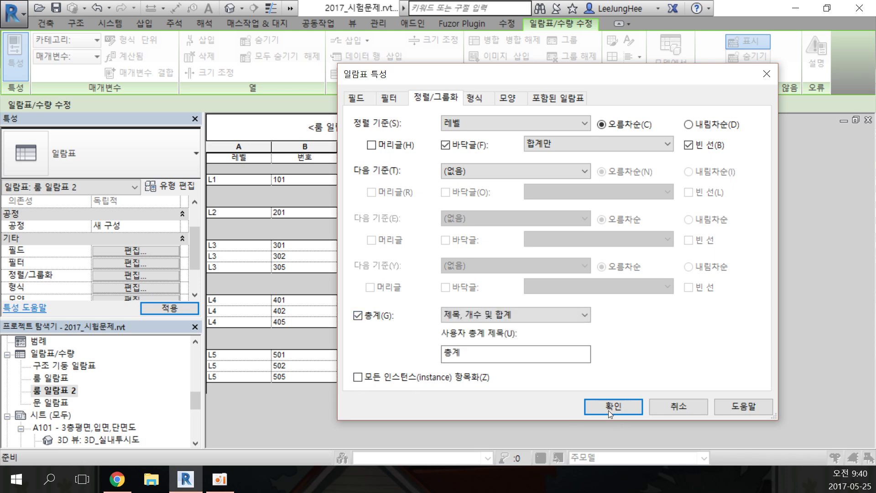
{"action": "left_click", "coordinate": [611, 407]}
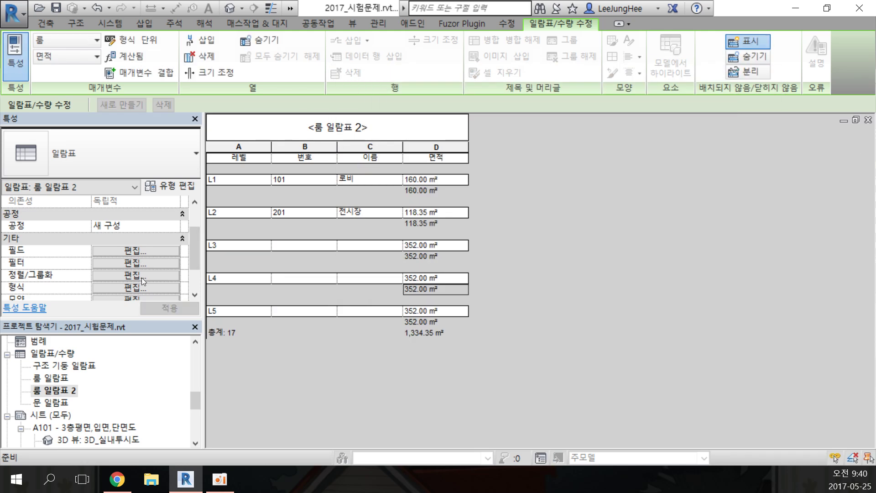
- Turn off the 레벨 group footer, reset the schedule's sort criterion to (없음), and apply
{"action": "left_click", "coordinate": [145, 276]}
{"action": "left_click", "coordinate": [389, 98]}
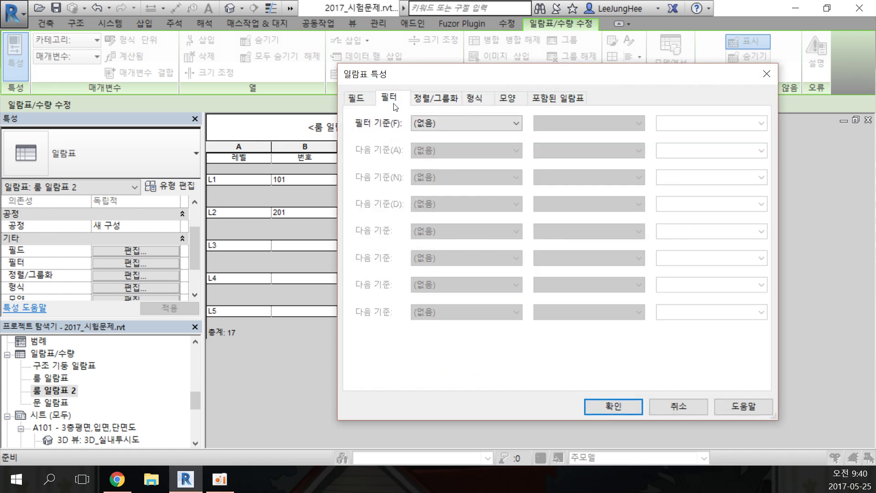
{"action": "left_click", "coordinate": [436, 98]}
{"action": "left_click", "coordinate": [446, 145]}
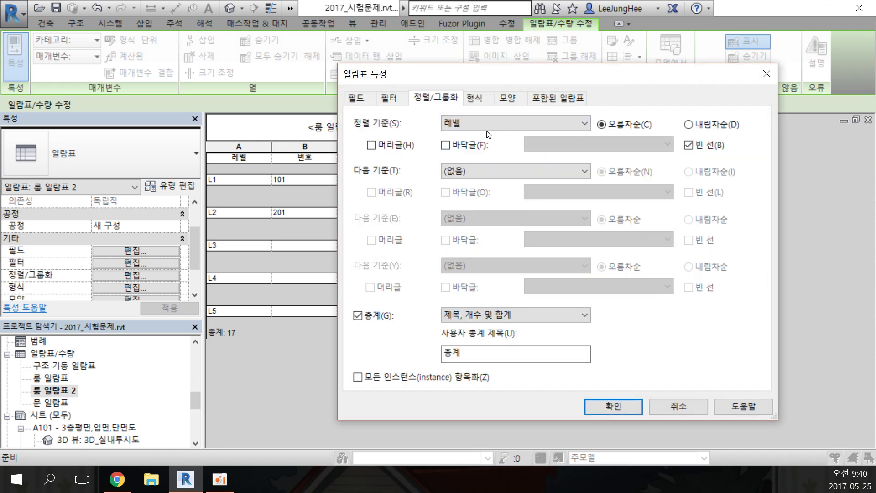
{"action": "left_click", "coordinate": [488, 122]}
{"action": "left_click", "coordinate": [488, 137]}
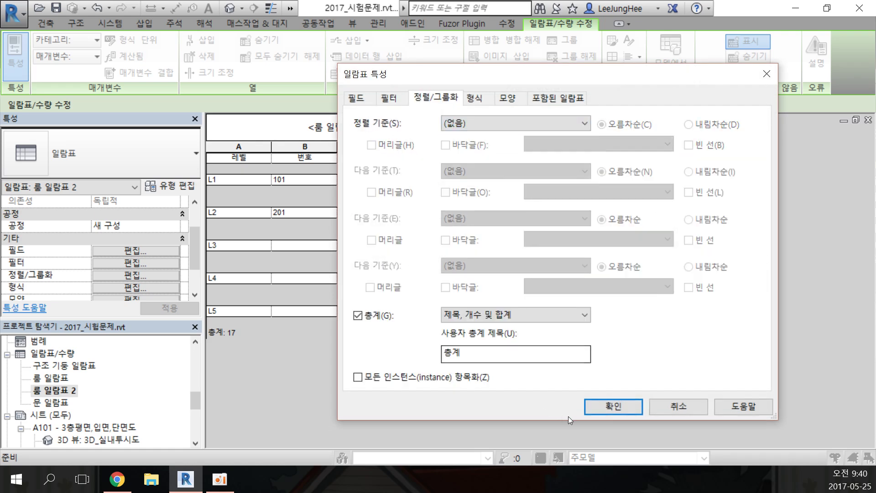
{"action": "left_click", "coordinate": [599, 407]}
- Turn itemizing every instance back on for 룸 일람표 2 and apply
{"action": "left_click", "coordinate": [158, 276]}
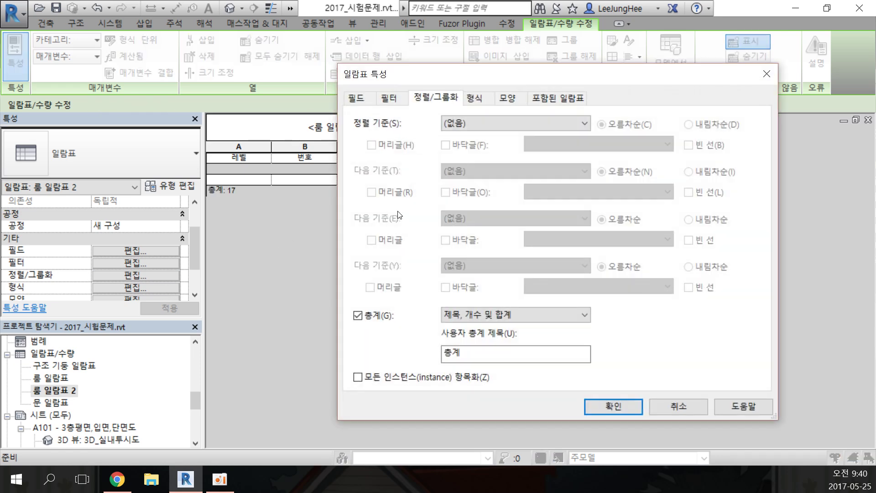
{"action": "left_click", "coordinate": [404, 378]}
{"action": "left_click", "coordinate": [641, 407]}
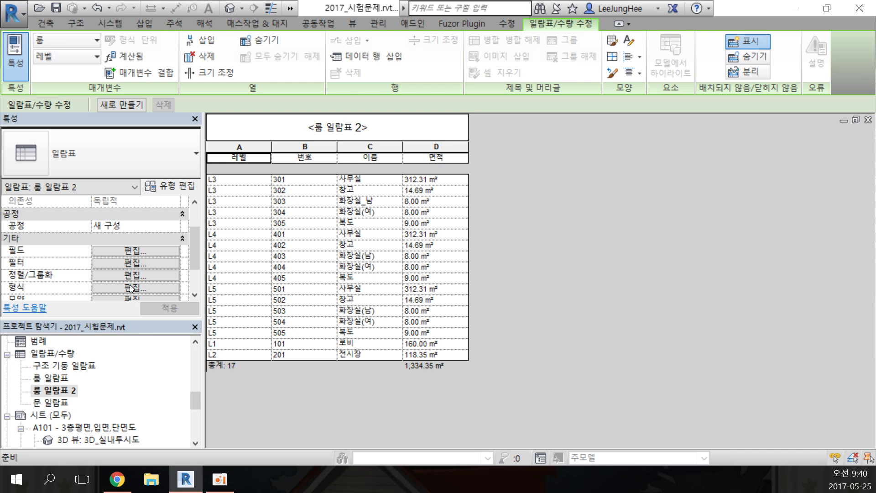
- Add the 부서 field back to the schedule and move it up to directly after 레벨
{"action": "left_click", "coordinate": [144, 264]}
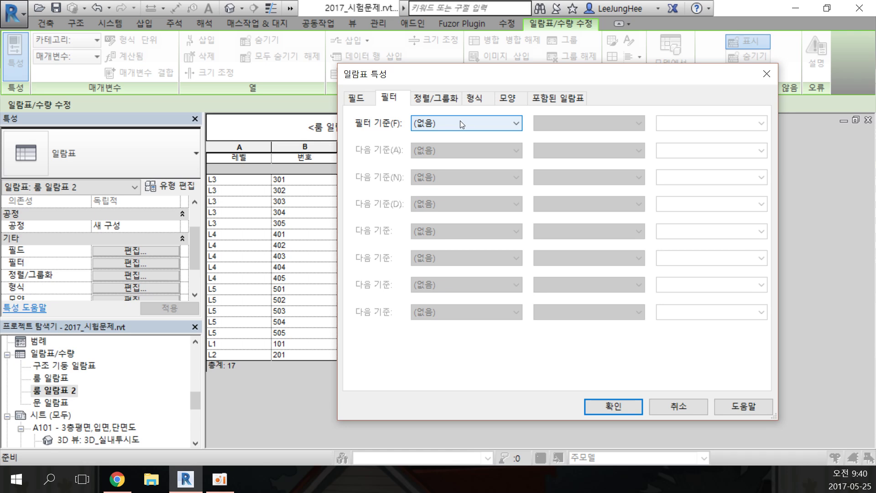
{"action": "left_click", "coordinate": [358, 95]}
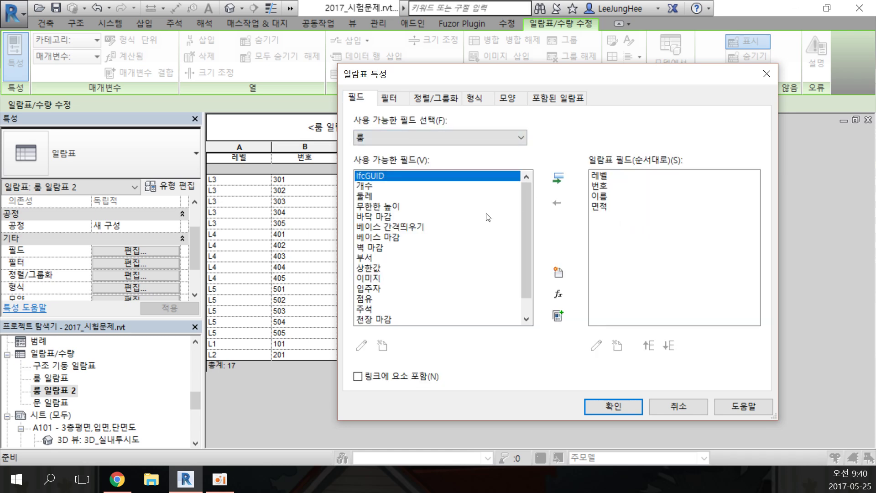
{"action": "left_click", "coordinate": [372, 258]}
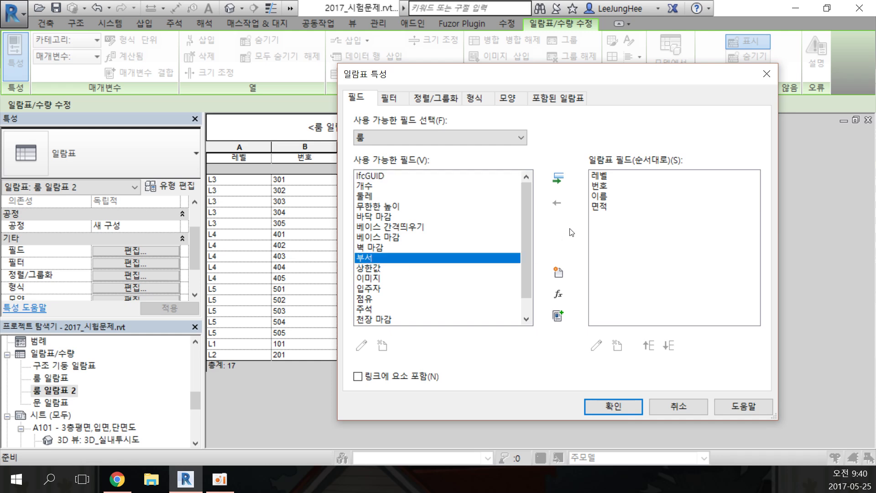
{"action": "left_click", "coordinate": [558, 178]}
{"action": "left_click", "coordinate": [649, 345]}
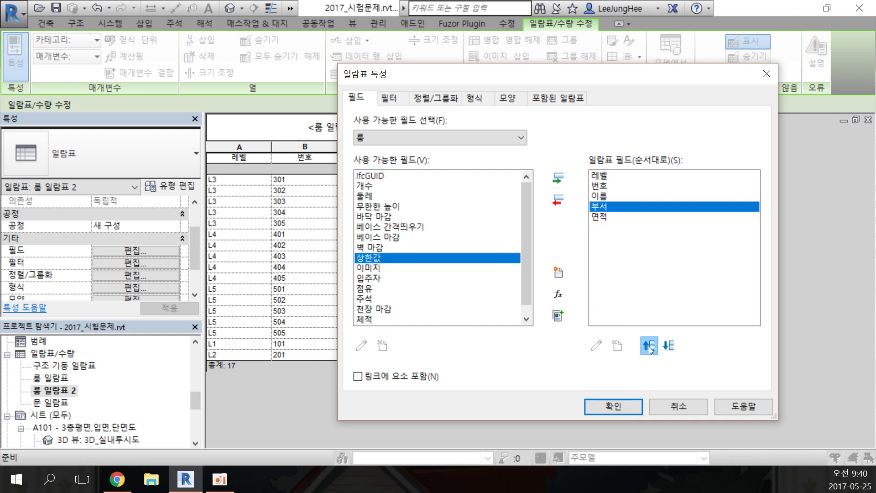
{"action": "left_click", "coordinate": [649, 346]}
{"action": "left_click", "coordinate": [649, 345]}
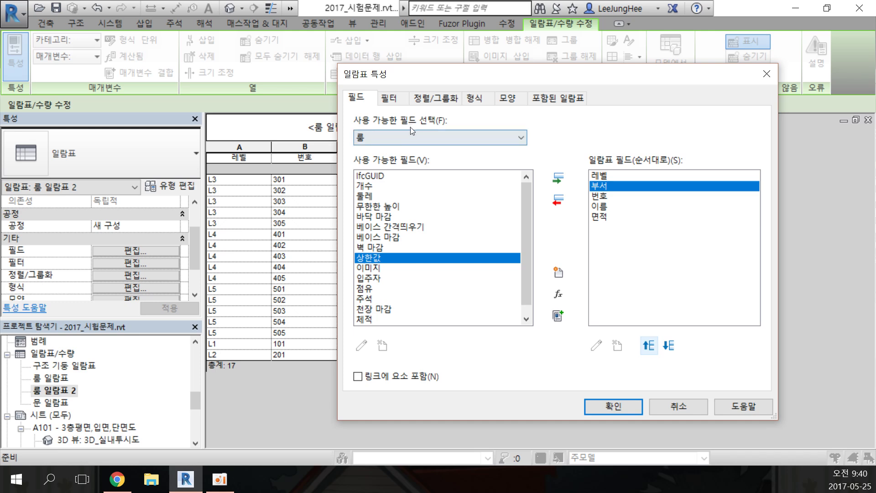
- Recreate the schedule filter on the re-added 부서 field as 같지 않음 with the value 면적제외
{"action": "left_click", "coordinate": [393, 98]}
{"action": "left_click", "coordinate": [457, 123]}
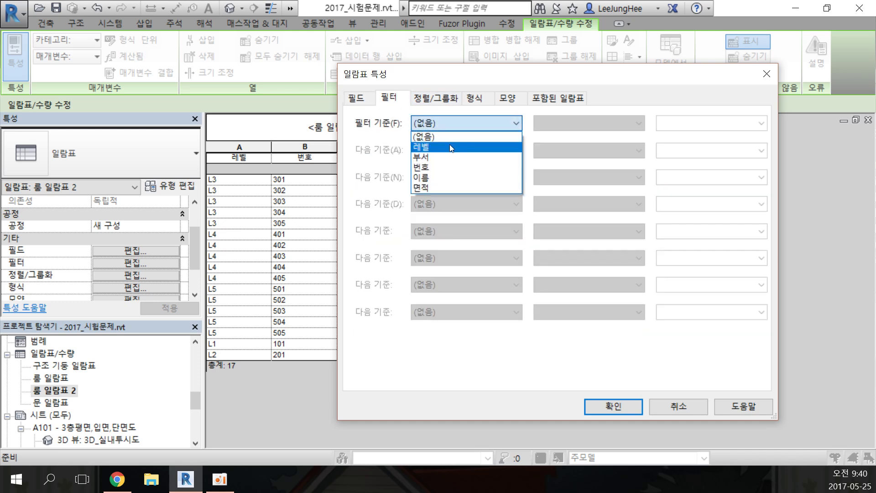
{"action": "left_click", "coordinate": [446, 153]}
{"action": "left_click", "coordinate": [557, 133]}
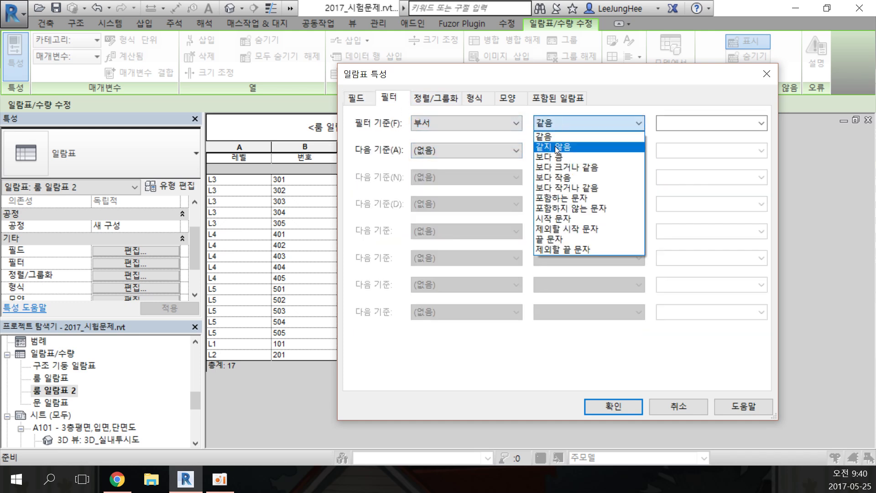
{"action": "left_click", "coordinate": [558, 147]}
{"action": "left_click", "coordinate": [704, 124]}
{"action": "left_click", "coordinate": [761, 123]}
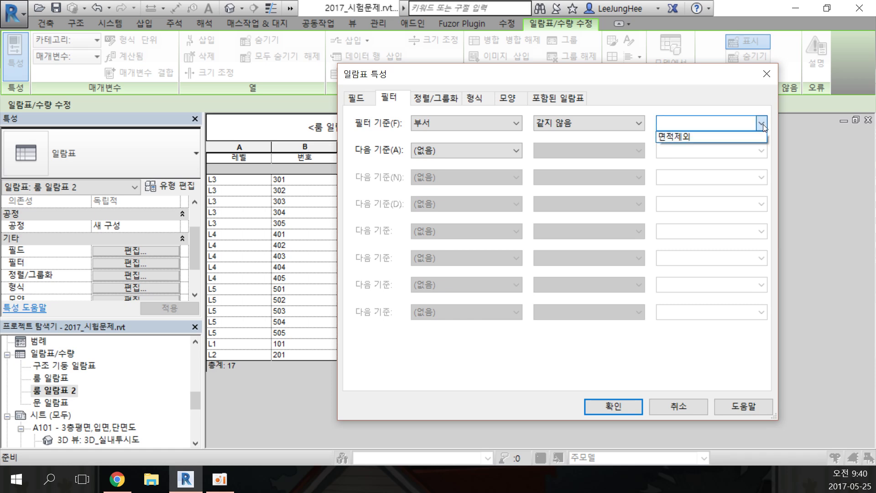
{"action": "left_click", "coordinate": [660, 133]}
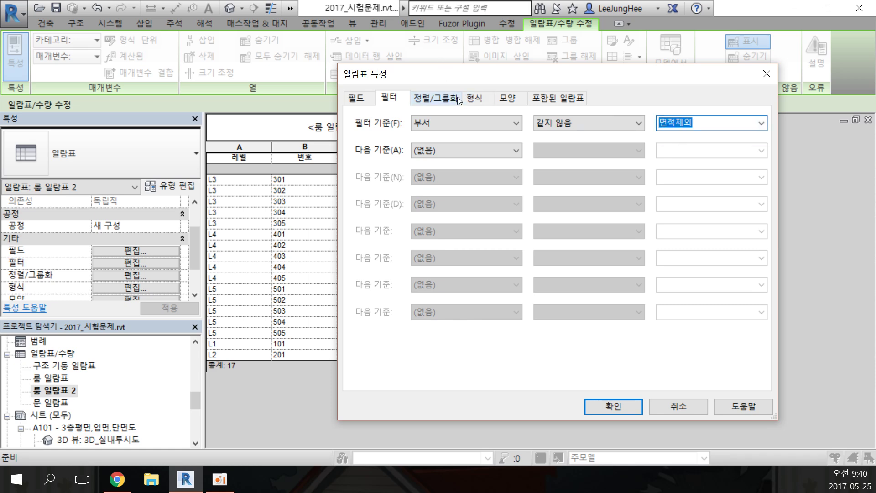
- Set the schedule's first sort criterion to 레벨
{"action": "left_click", "coordinate": [436, 98]}
{"action": "left_click", "coordinate": [475, 126]}
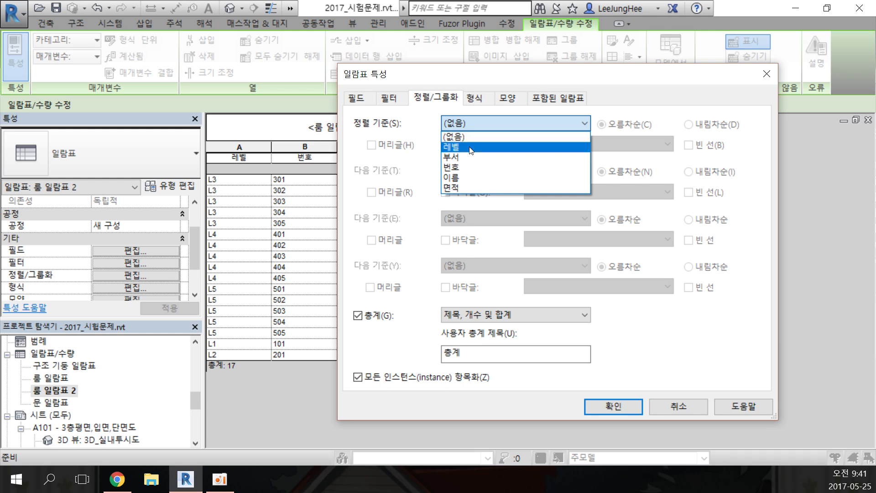
- Sort the room schedule by 레벨 in ascending order with a footer showing 제목, 개수 및 합계, and apply the settings
{"action": "left_click", "coordinate": [475, 140]}
{"action": "left_click", "coordinate": [472, 146]}
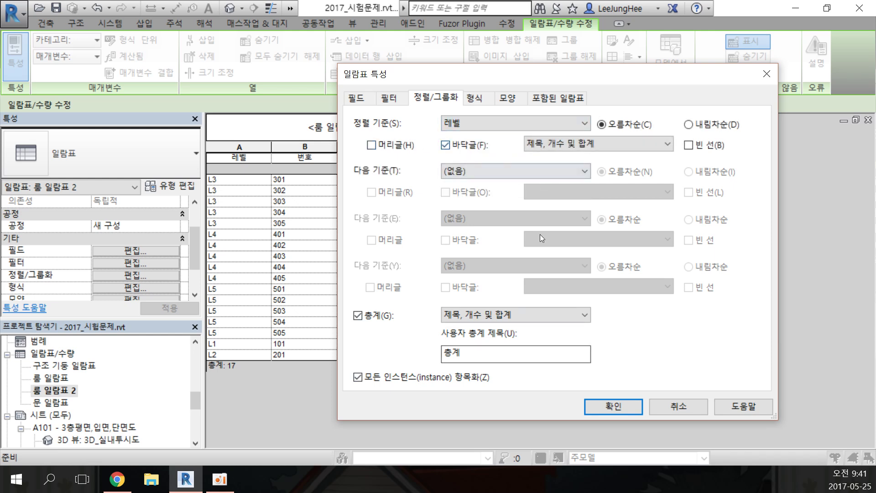
{"action": "left_click", "coordinate": [600, 404]}
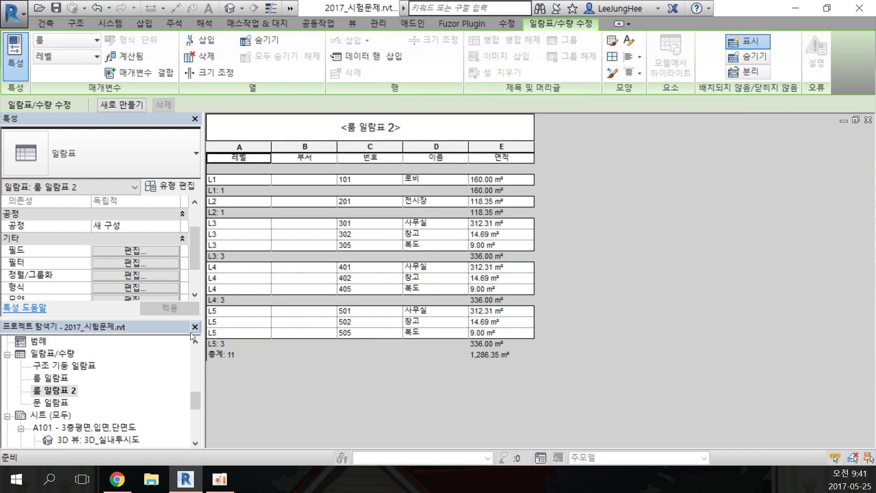
- Hide the 부서 field from the room schedule through its formatting settings
{"action": "left_click", "coordinate": [143, 276]}
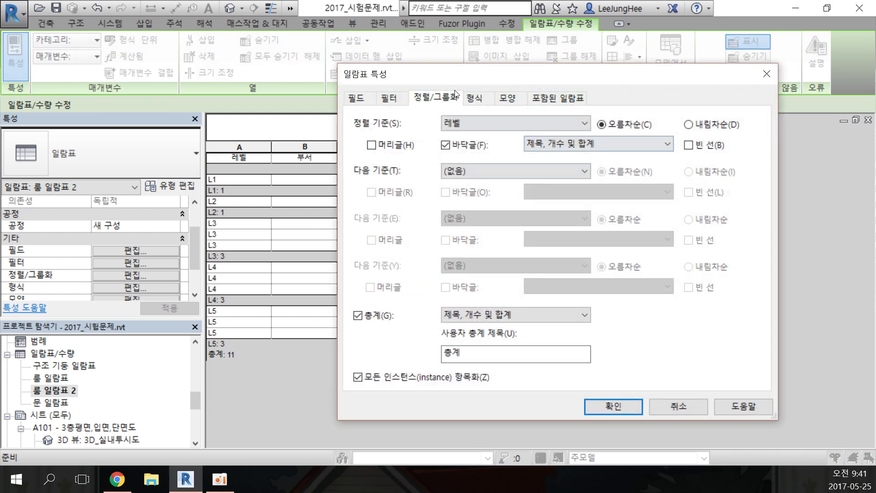
{"action": "left_click", "coordinate": [364, 100]}
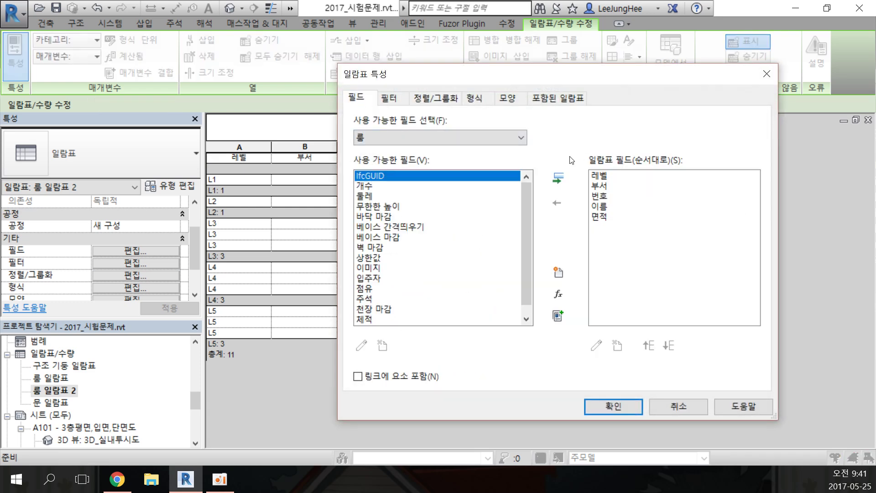
{"action": "left_click", "coordinate": [475, 100]}
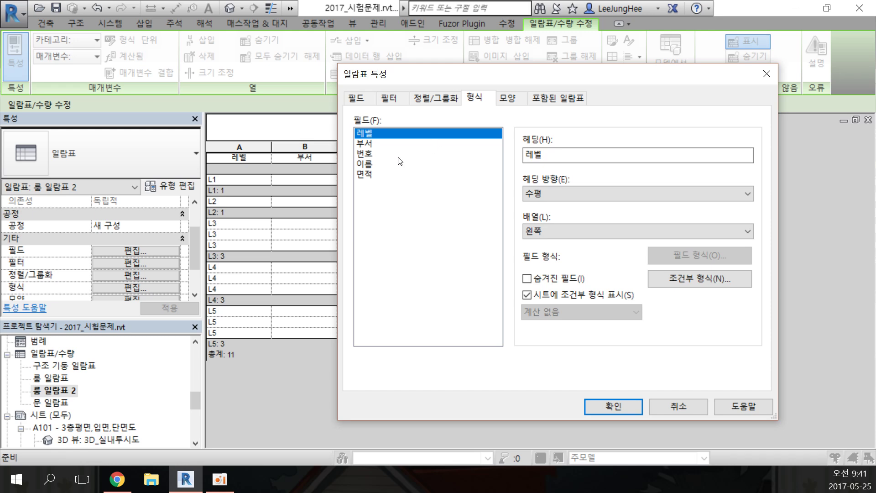
{"action": "left_click", "coordinate": [365, 144]}
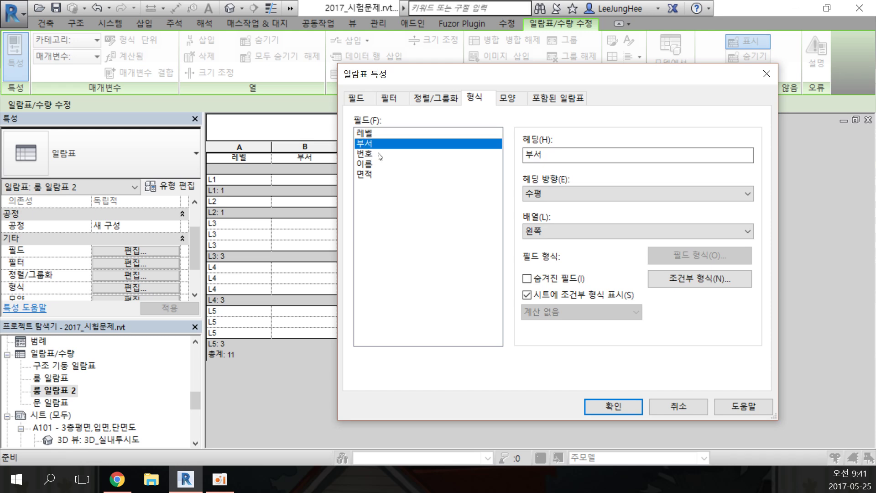
{"action": "left_click", "coordinate": [557, 280]}
{"action": "left_click", "coordinate": [622, 410]}
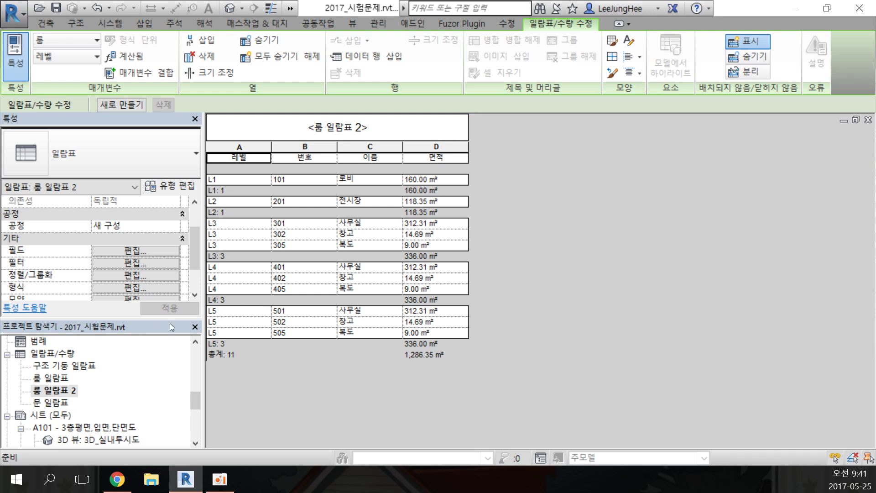
- Add a header to the 레벨 grouping and set its footer to 합계만
{"action": "left_click", "coordinate": [156, 275]}
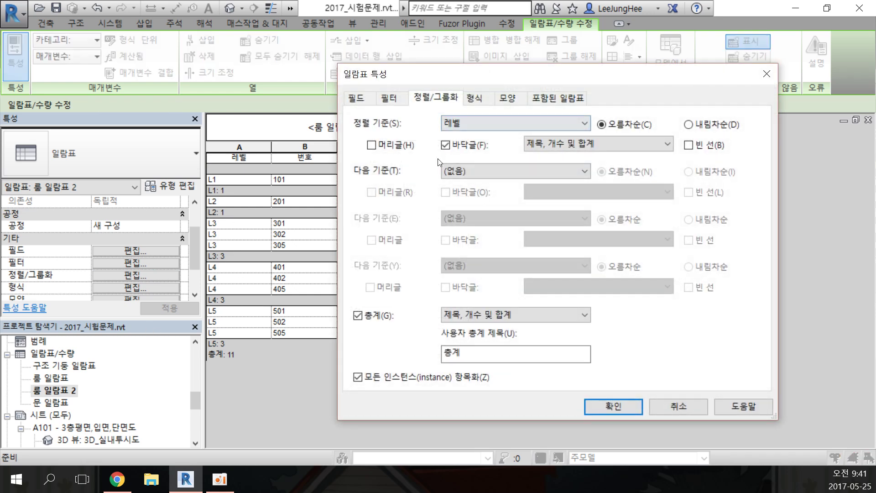
{"action": "left_click", "coordinate": [398, 145]}
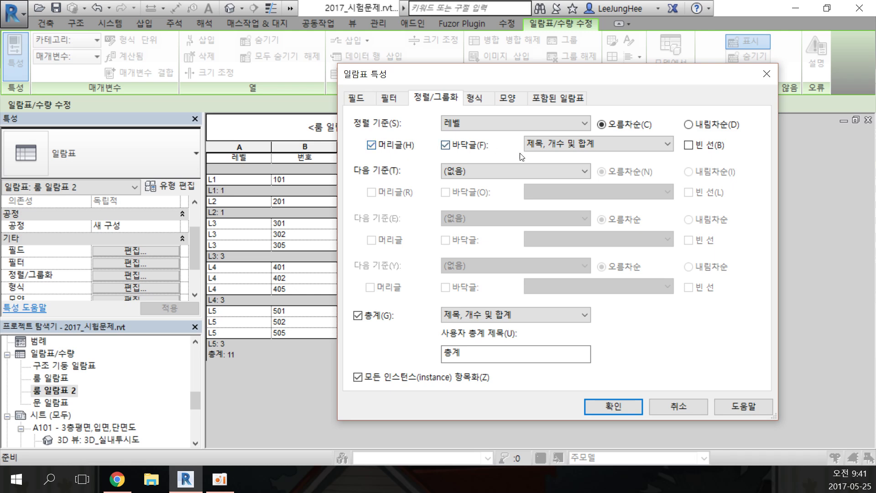
{"action": "left_click", "coordinate": [544, 138]}
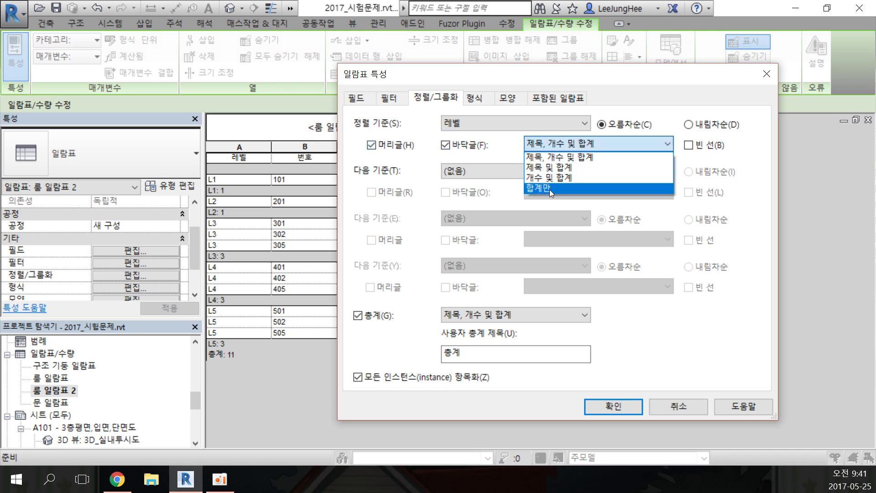
{"action": "left_click", "coordinate": [549, 190]}
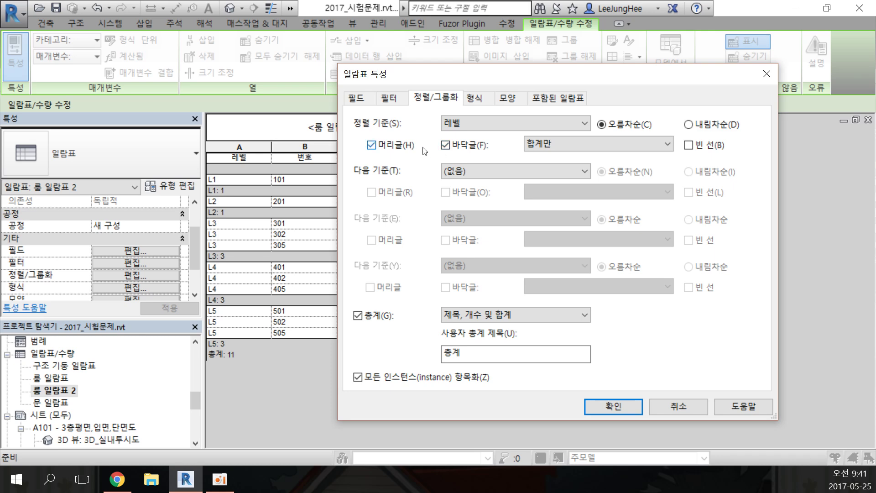
{"action": "left_click", "coordinate": [617, 406]}
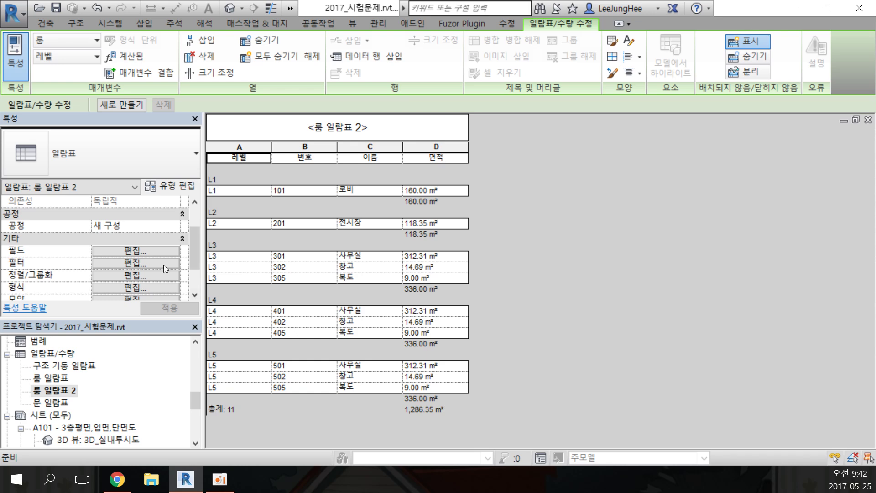
- Hide the 레벨 field in the room schedule's formatting settings
{"action": "left_click", "coordinate": [146, 277]}
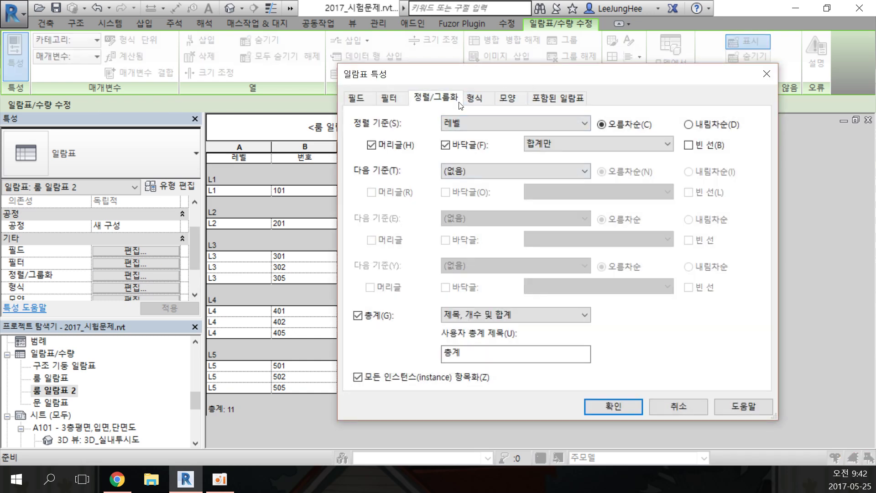
{"action": "left_click", "coordinate": [468, 107]}
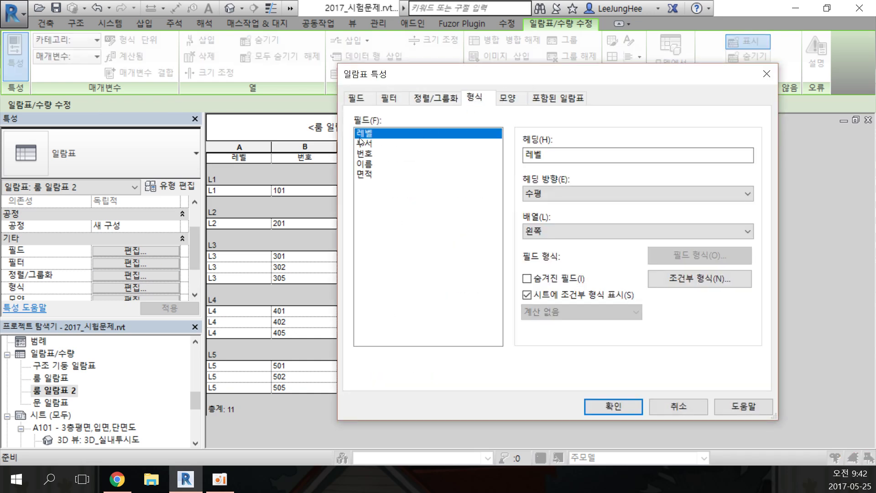
{"action": "left_click", "coordinate": [569, 280]}
{"action": "left_click", "coordinate": [631, 409]}
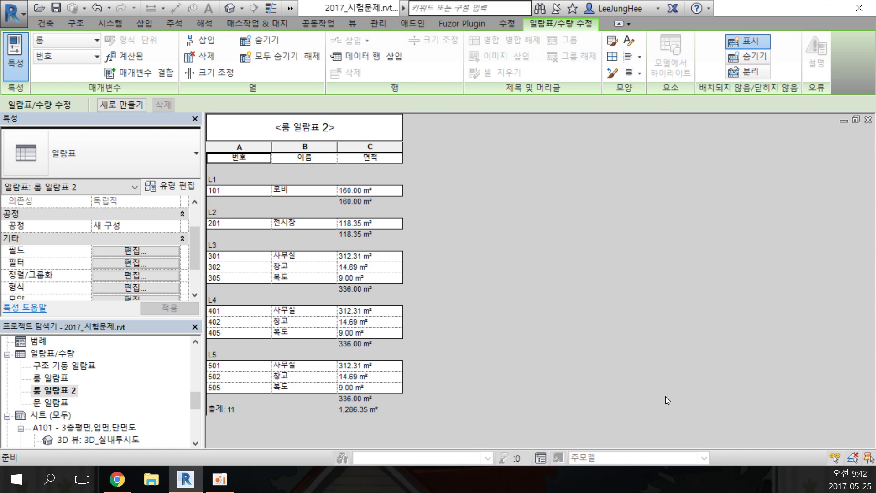
- Open the sheet A101 - 3층평면,입면,단면도 from the project's sheet list
{"action": "left_click", "coordinate": [196, 442]}
{"action": "left_click", "coordinate": [80, 355]}
{"action": "scroll", "coordinate": [110, 384], "scroll_direction": "up", "scroll_amount": 3}
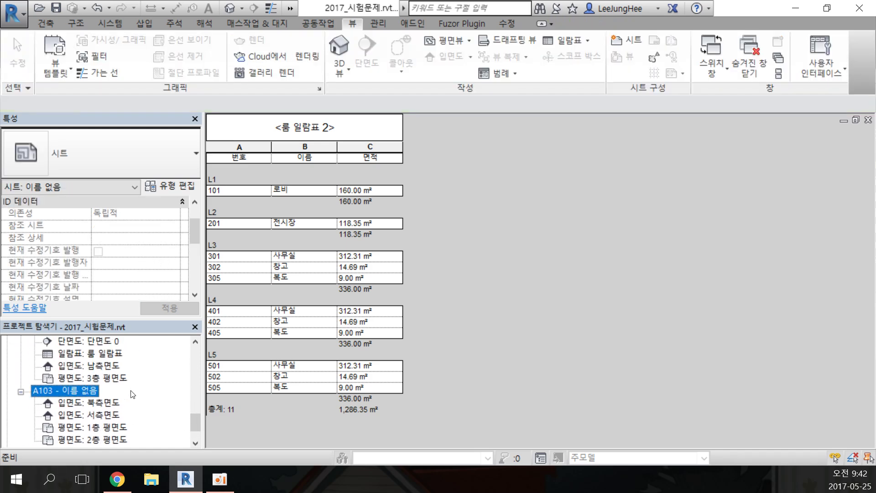
{"action": "scroll", "coordinate": [109, 384], "scroll_direction": "up", "scroll_amount": 3}
{"action": "double_click", "coordinate": [108, 379]}
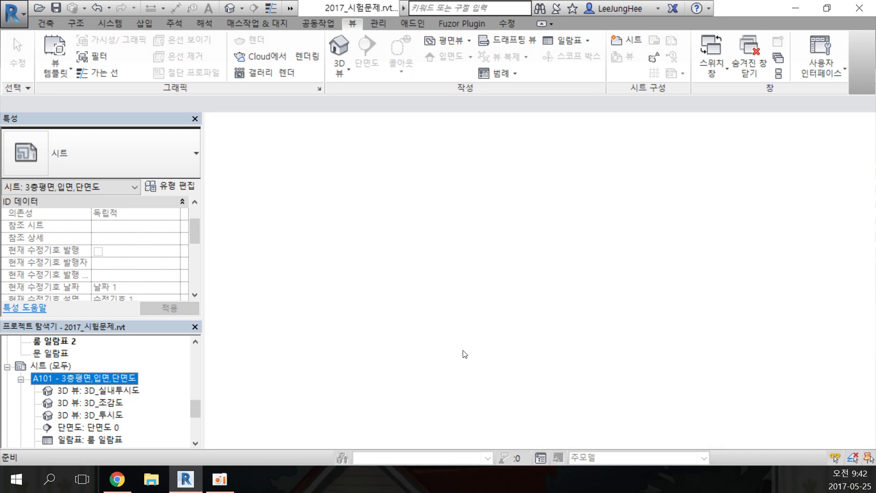
- Move the room schedule on the sheet to the empty area left of the 3층 평면도 viewport and inspect its rows
{"action": "middle_click_drag", "start_coordinate": [406, 210], "coordinate": [484, 258]}
{"action": "scroll", "coordinate": [484, 258], "scroll_direction": "up", "scroll_amount": 5}
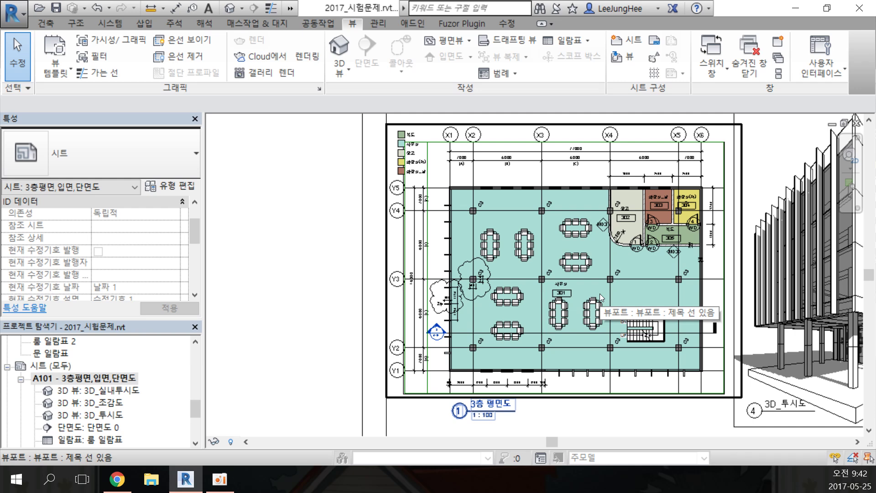
{"action": "scroll", "coordinate": [573, 270], "scroll_direction": "down", "scroll_amount": 3}
{"action": "middle_click_drag", "start_coordinate": [806, 383], "coordinate": [700, 280]}
{"action": "left_click_drag", "start_coordinate": [780, 295], "coordinate": [316, 146]}
{"action": "scroll", "coordinate": [316, 146], "scroll_direction": "up", "scroll_amount": 1}
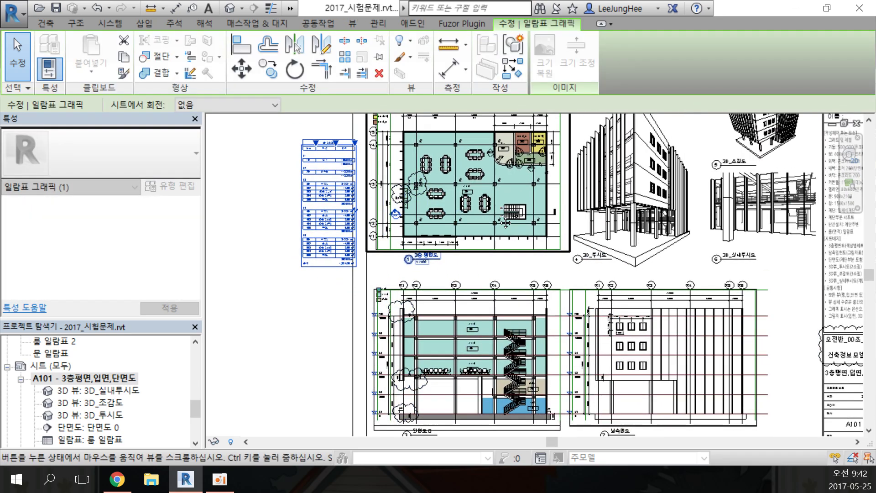
{"action": "middle_click_drag", "start_coordinate": [365, 173], "coordinate": [404, 235]}
{"action": "scroll", "coordinate": [403, 235], "scroll_direction": "up", "scroll_amount": 2}
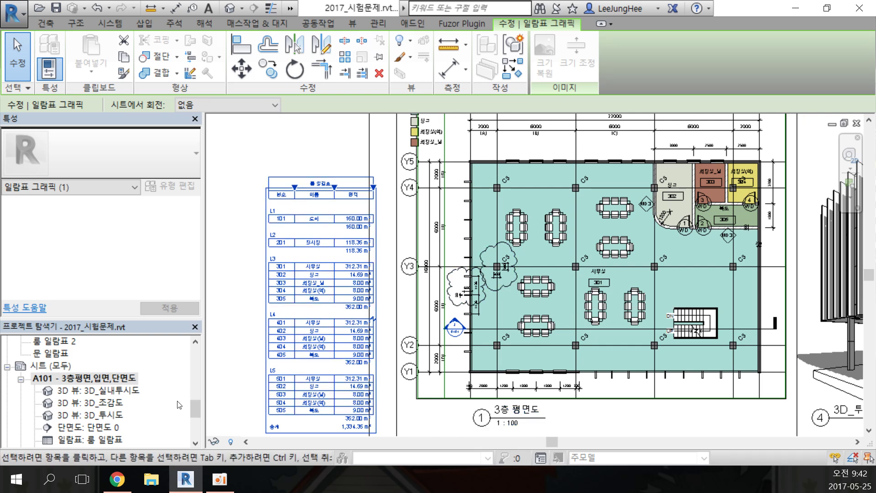
- Reopen 룸 일람표 2 and replace its 부서 filter with 레벨 같음 L3
{"action": "left_click_drag", "start_coordinate": [203, 414], "coordinate": [194, 399]}
{"action": "double_click", "coordinate": [55, 427]}
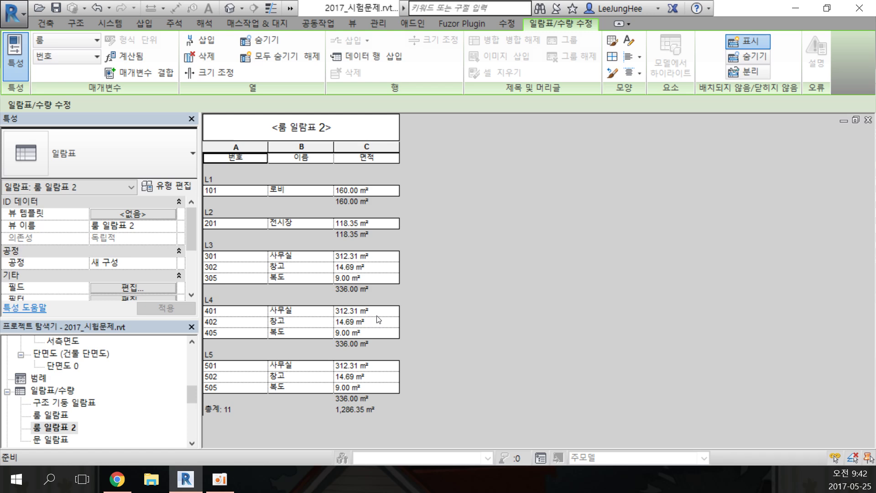
{"action": "left_click", "coordinate": [143, 287]}
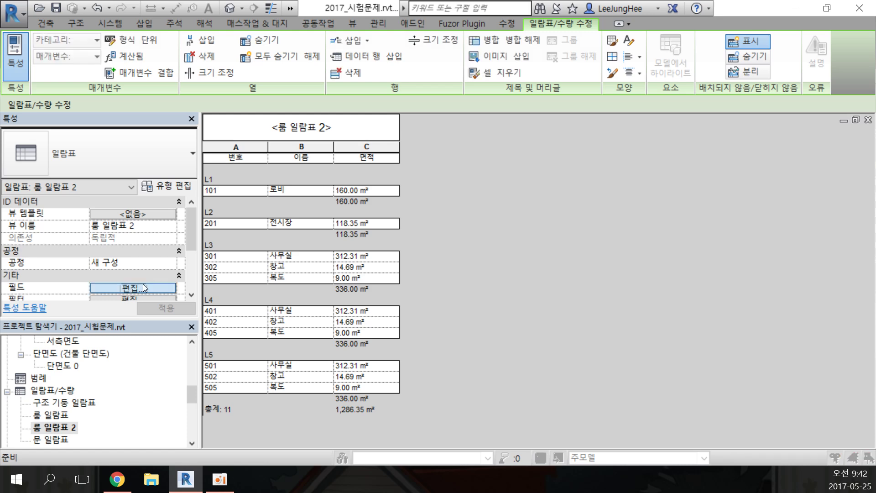
{"action": "left_click", "coordinate": [389, 98]}
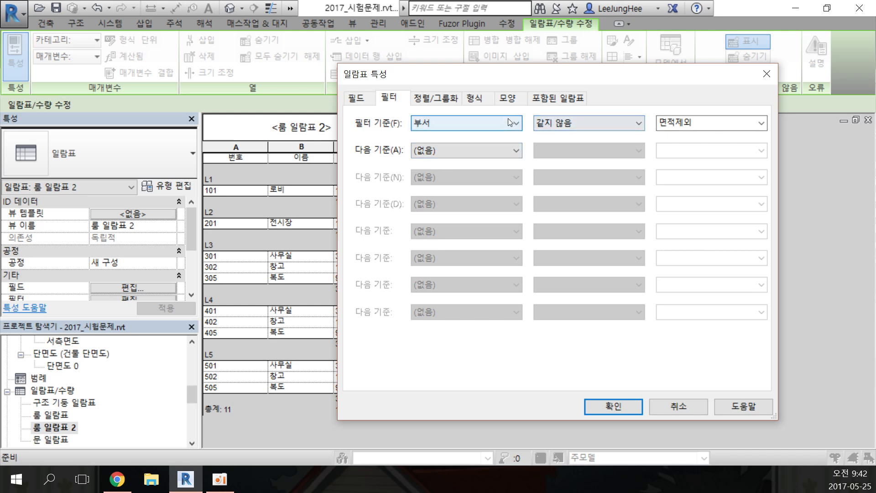
{"action": "left_click", "coordinate": [448, 123]}
{"action": "left_click", "coordinate": [438, 146]}
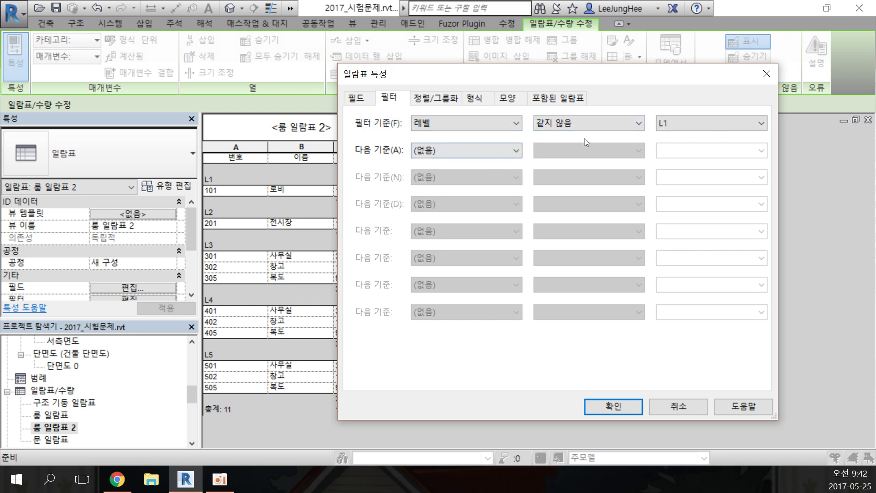
{"action": "left_click", "coordinate": [587, 123]}
{"action": "left_click", "coordinate": [562, 136]}
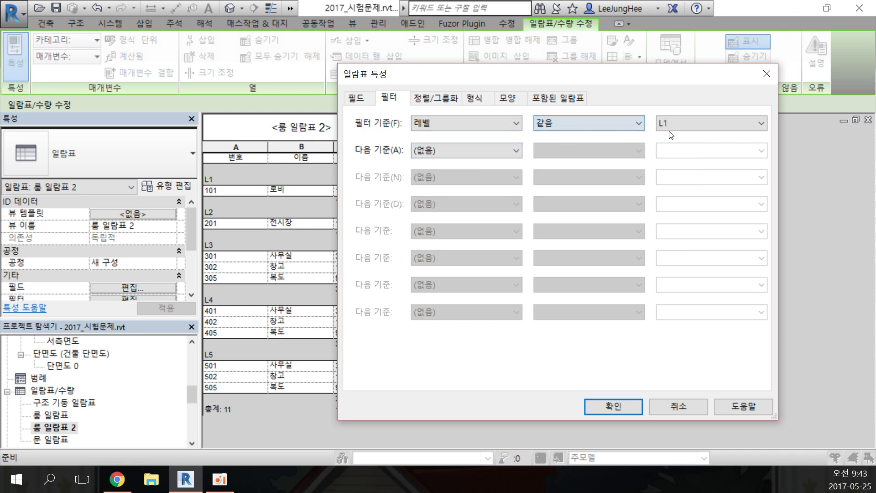
{"action": "left_click", "coordinate": [725, 124]}
{"action": "left_click", "coordinate": [692, 158]}
{"action": "left_click", "coordinate": [619, 405]}
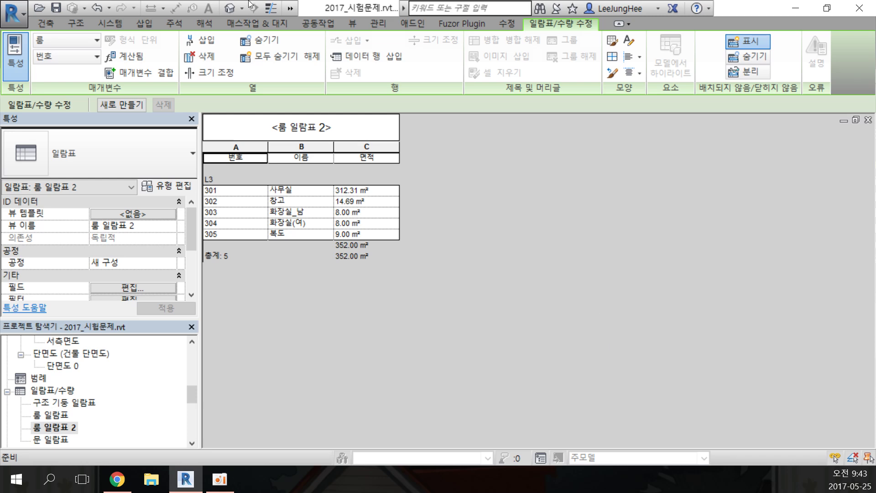
- Change the first filter rule of 룸 일람표 2 to 레벨 같지 않음 L1
{"action": "left_click", "coordinate": [108, 285]}
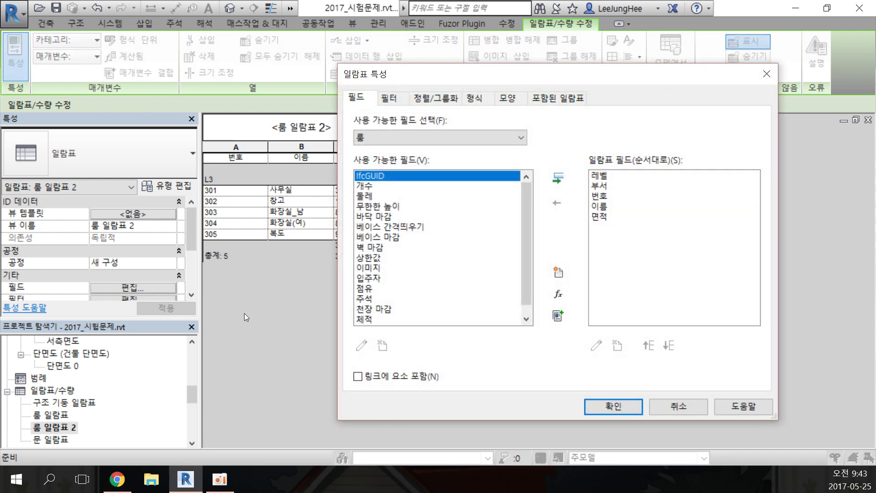
{"action": "left_click", "coordinate": [389, 97]}
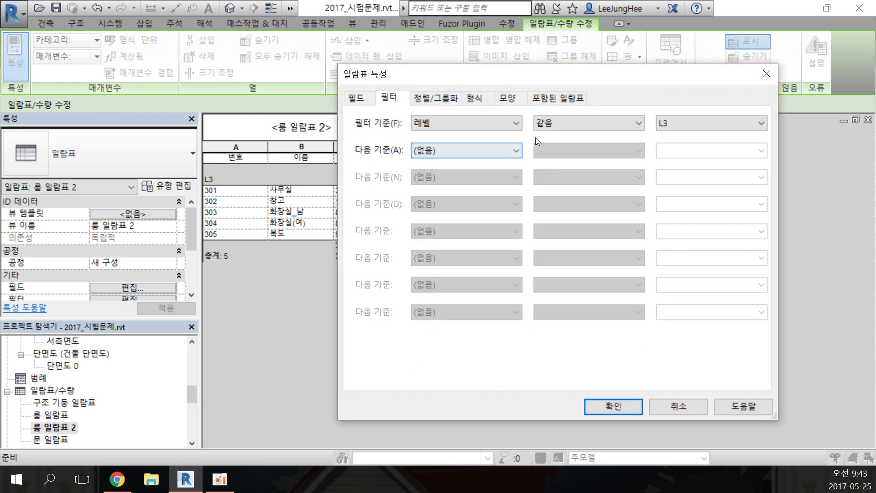
{"action": "left_click", "coordinate": [720, 124]}
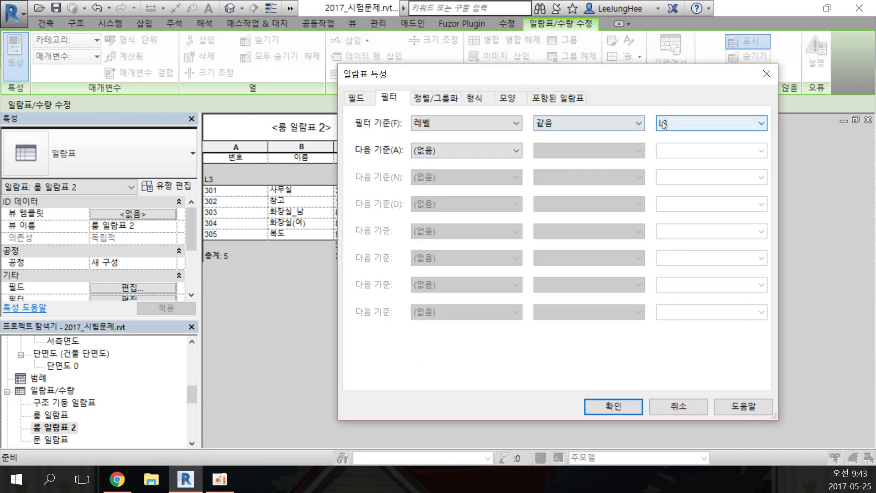
{"action": "left_click", "coordinate": [720, 123]}
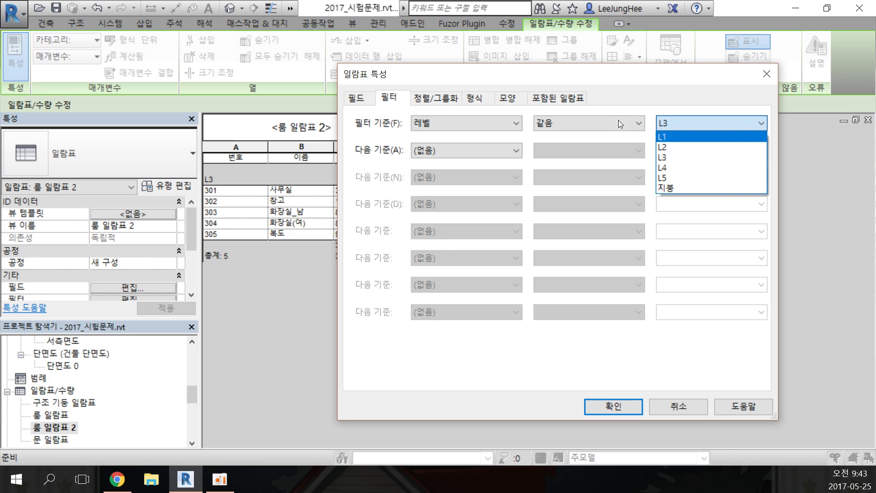
{"action": "left_click", "coordinate": [589, 121]}
{"action": "left_click", "coordinate": [588, 123]}
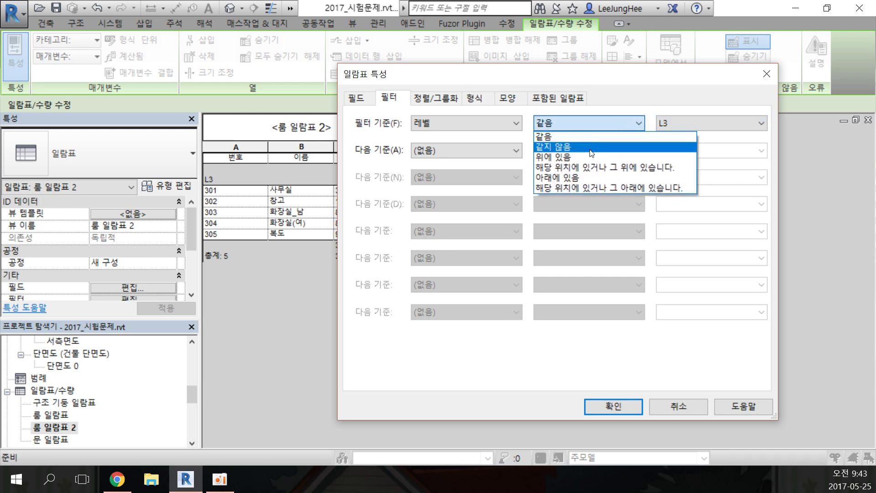
{"action": "left_click", "coordinate": [588, 144]}
{"action": "left_click", "coordinate": [686, 131]}
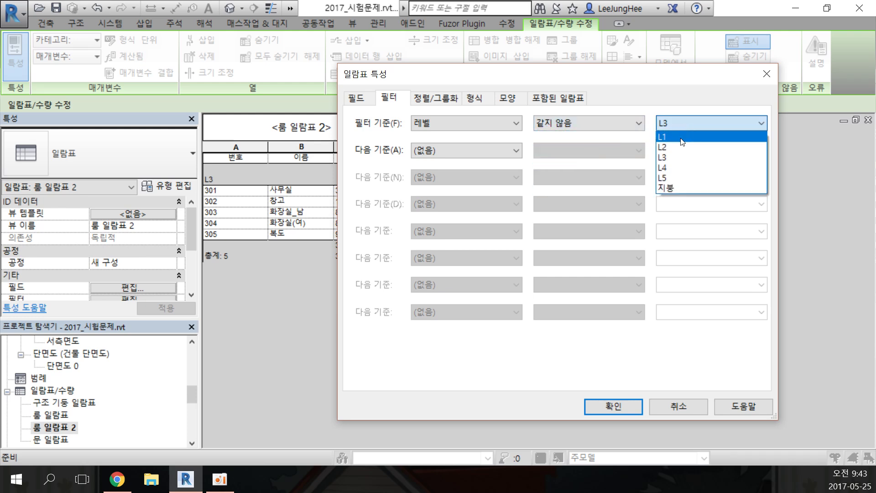
{"action": "left_click", "coordinate": [685, 136]}
- Add a second filter rule that excludes level L2: 레벨 같지 않음 L2
{"action": "left_click", "coordinate": [505, 159]}
{"action": "left_click", "coordinate": [493, 170]}
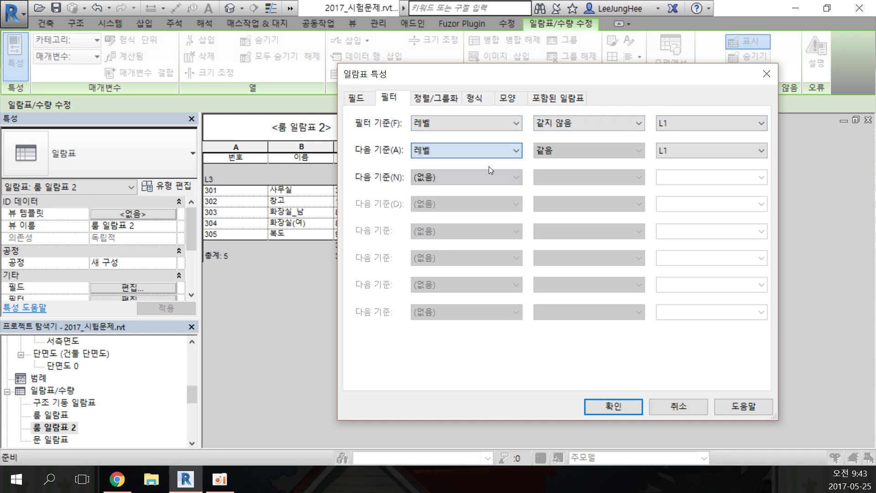
{"action": "left_click", "coordinate": [584, 151]}
{"action": "left_click", "coordinate": [569, 174]}
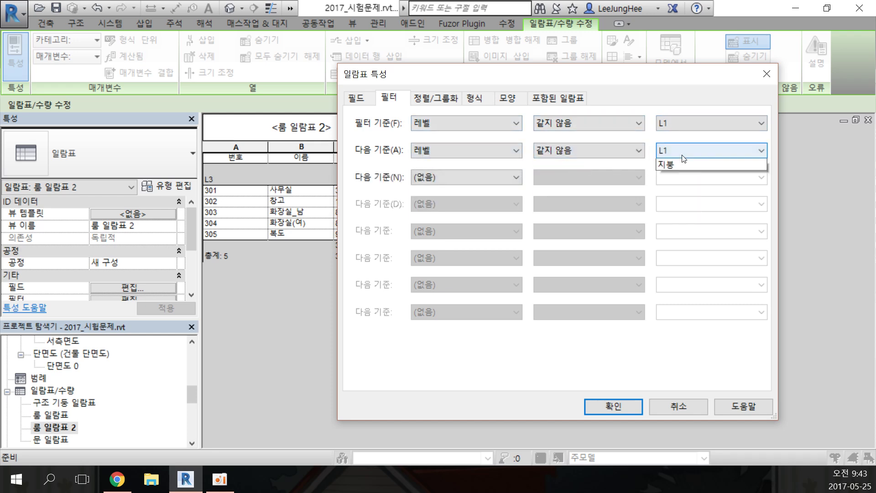
{"action": "left_click", "coordinate": [704, 150]}
{"action": "left_click", "coordinate": [681, 175]}
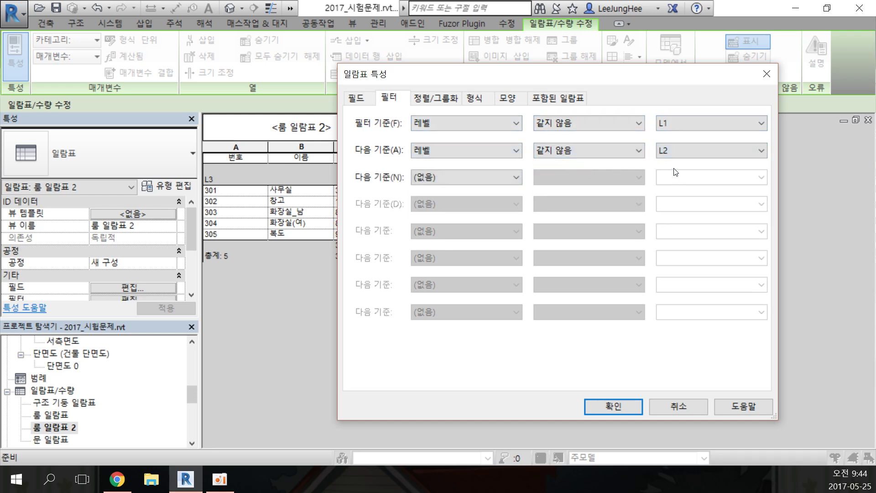
- Add a third filter rule to 룸 일람표 2 that excludes level L5: 레벨 같지 않음 L5
{"action": "left_click", "coordinate": [504, 177]}
{"action": "left_click", "coordinate": [471, 199]}
{"action": "left_click", "coordinate": [565, 178]}
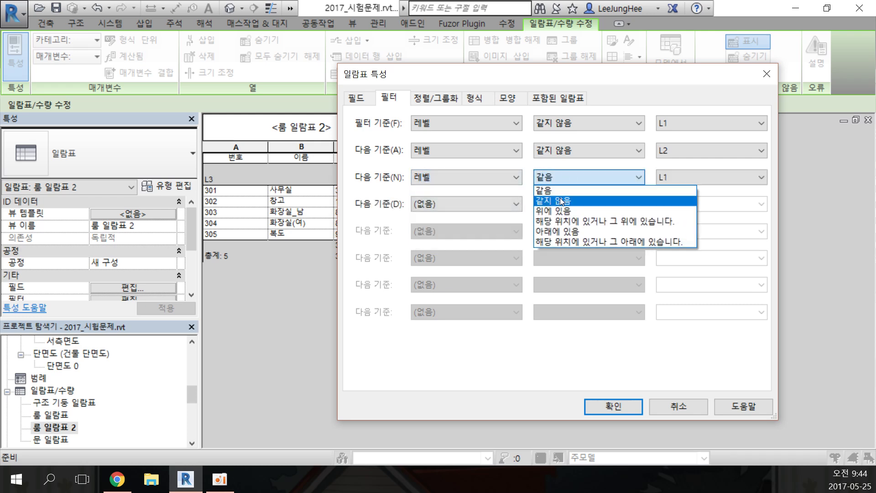
{"action": "left_click", "coordinate": [570, 200]}
{"action": "left_click", "coordinate": [670, 175]}
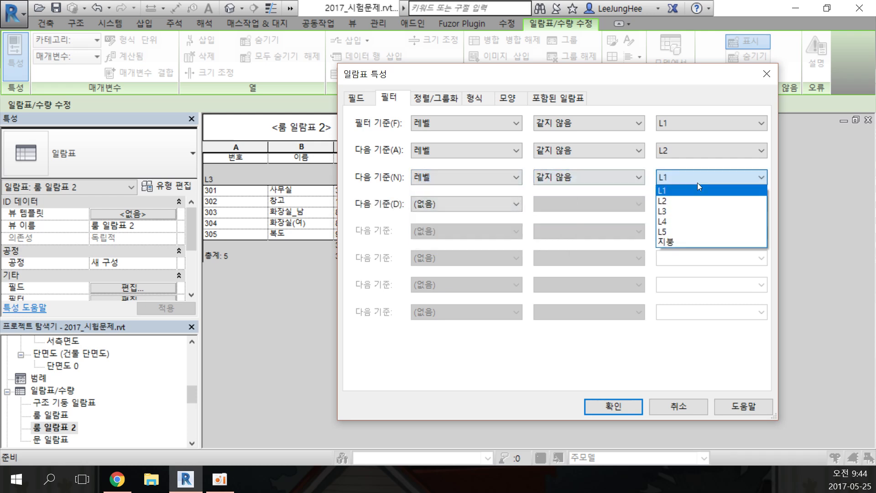
{"action": "left_click", "coordinate": [699, 221]}
{"action": "left_click", "coordinate": [506, 204]}
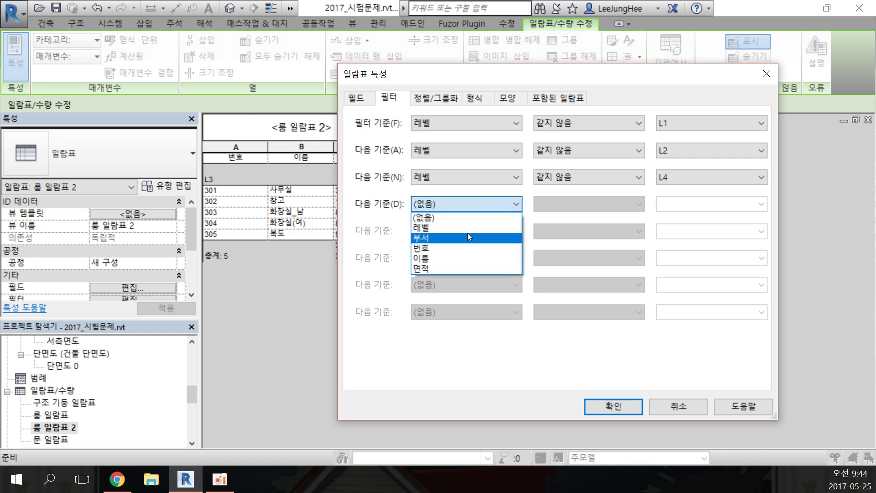
{"action": "left_click", "coordinate": [690, 180]}
{"action": "left_click", "coordinate": [690, 180]}
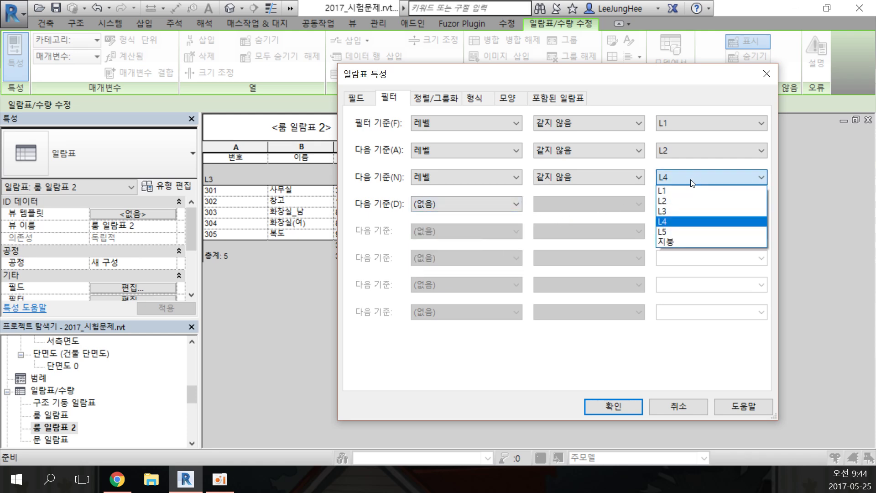
{"action": "left_click", "coordinate": [675, 229]}
- Add a fourth filter rule that excludes the roof level, 레벨 같지 않음 지붕, and apply the filters to the schedule
{"action": "left_click", "coordinate": [506, 204]}
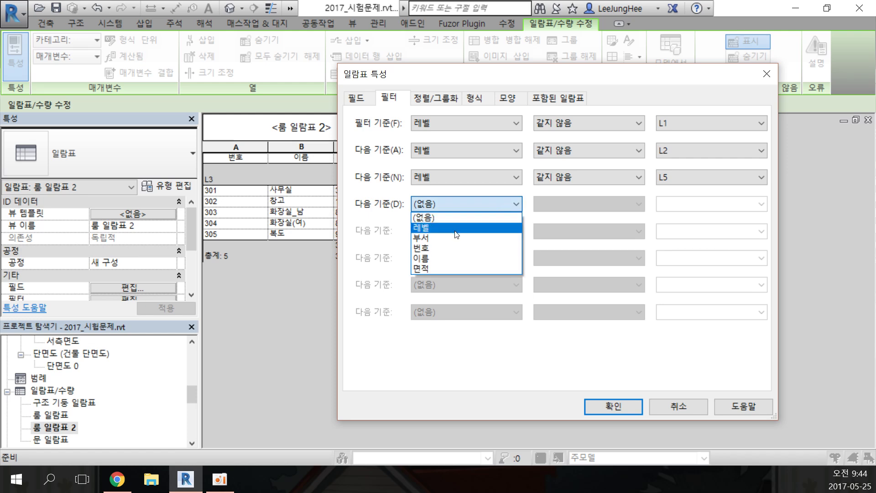
{"action": "left_click", "coordinate": [457, 229]}
{"action": "left_click", "coordinate": [571, 211]}
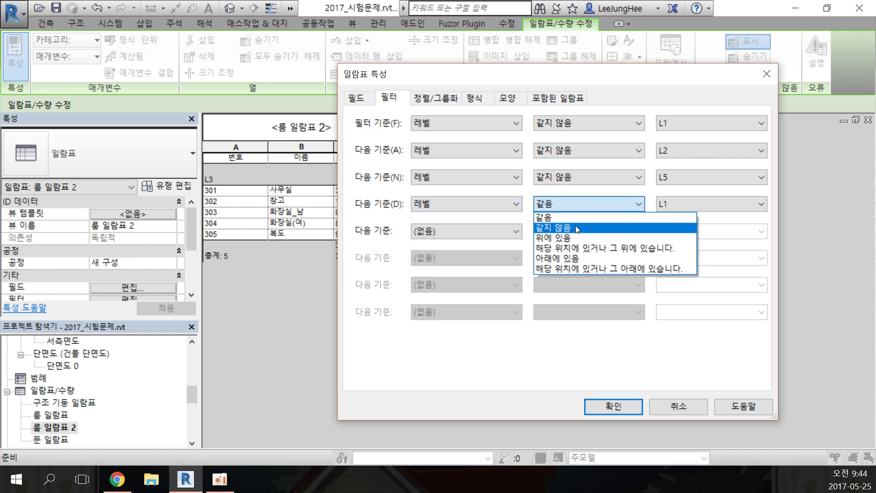
{"action": "left_click", "coordinate": [549, 224]}
{"action": "left_click", "coordinate": [686, 209]}
{"action": "left_click", "coordinate": [669, 268]}
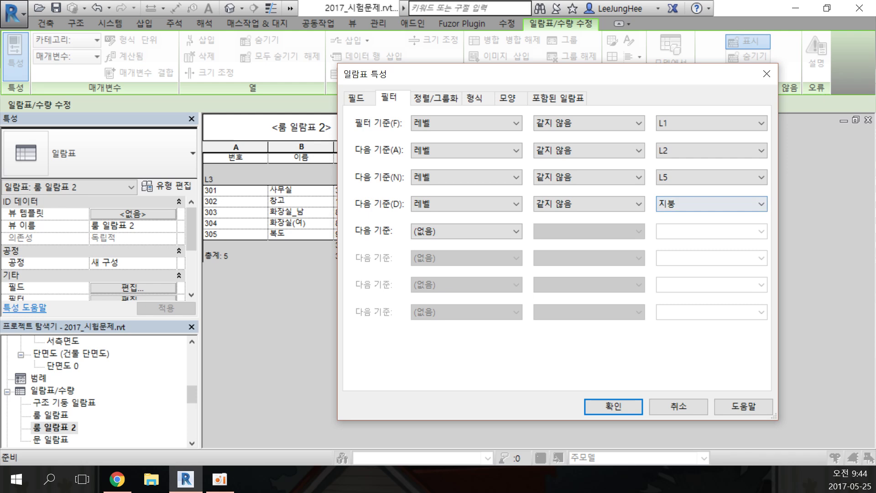
{"action": "left_click", "coordinate": [614, 406]}
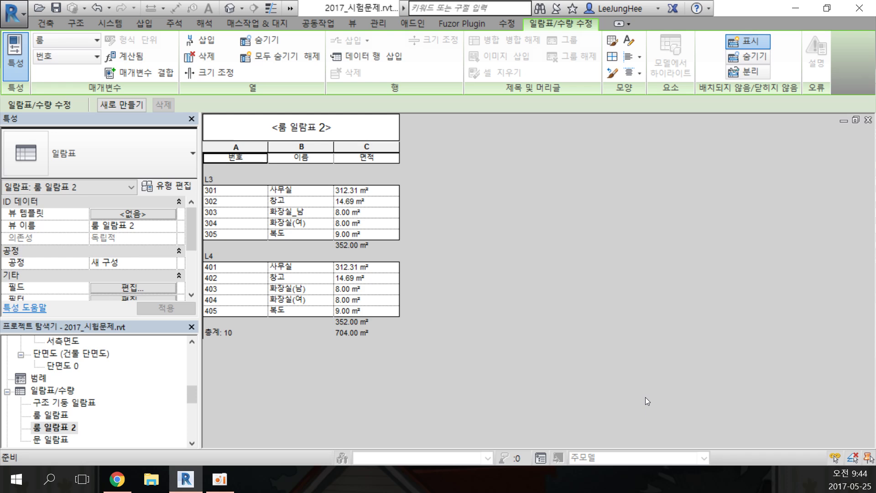
{"action": "left_click", "coordinate": [151, 288]}
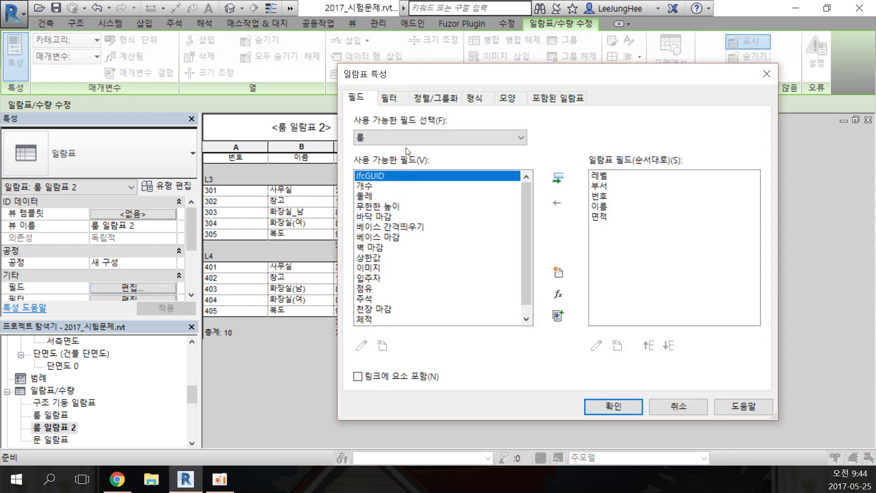
{"action": "left_click", "coordinate": [389, 98]}
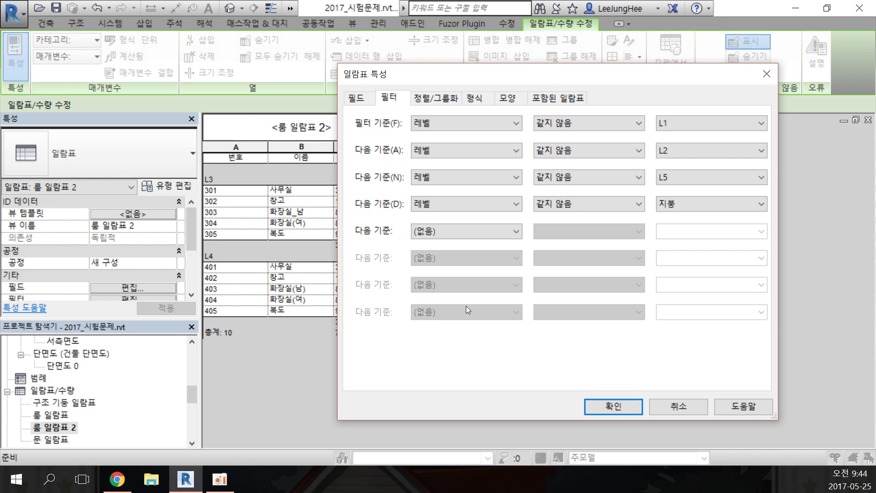
{"action": "left_click", "coordinate": [691, 411]}
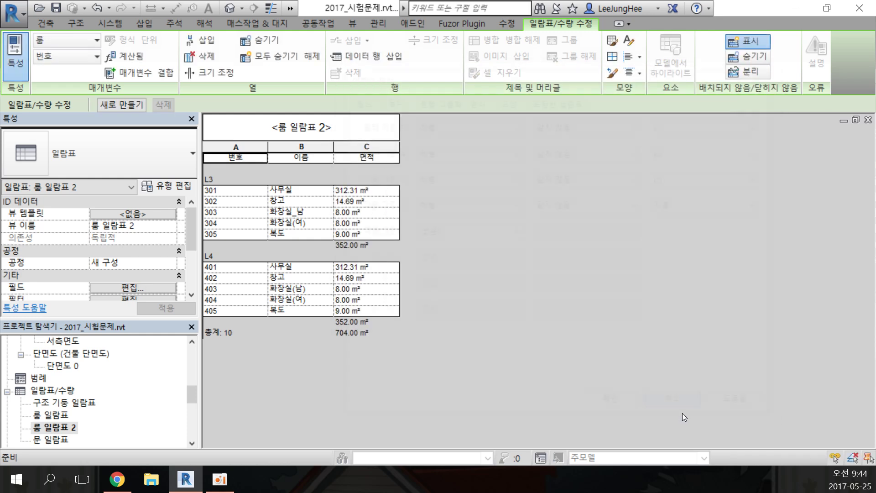
- Reopen the fields of 룸 일람표 2 and add the 주석 field to the schedule
{"action": "left_click", "coordinate": [137, 288]}
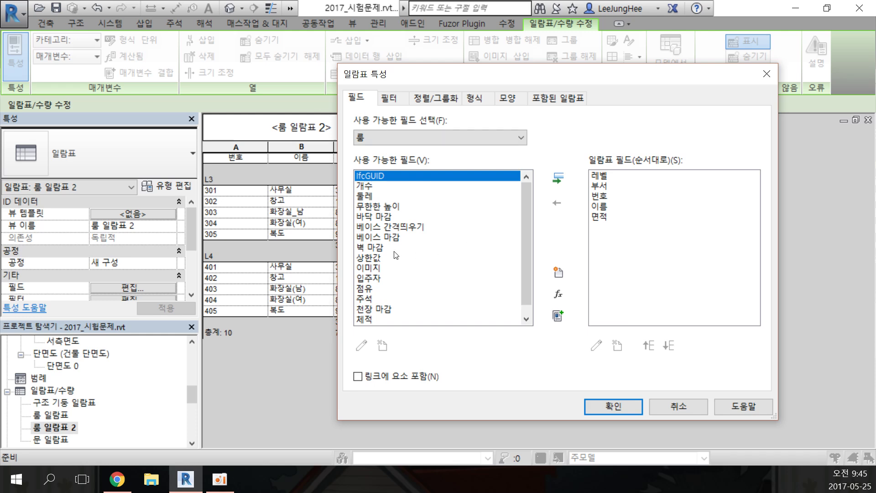
{"action": "scroll", "coordinate": [526, 248], "scroll_direction": "down", "scroll_amount": 1}
{"action": "left_click", "coordinate": [364, 288]}
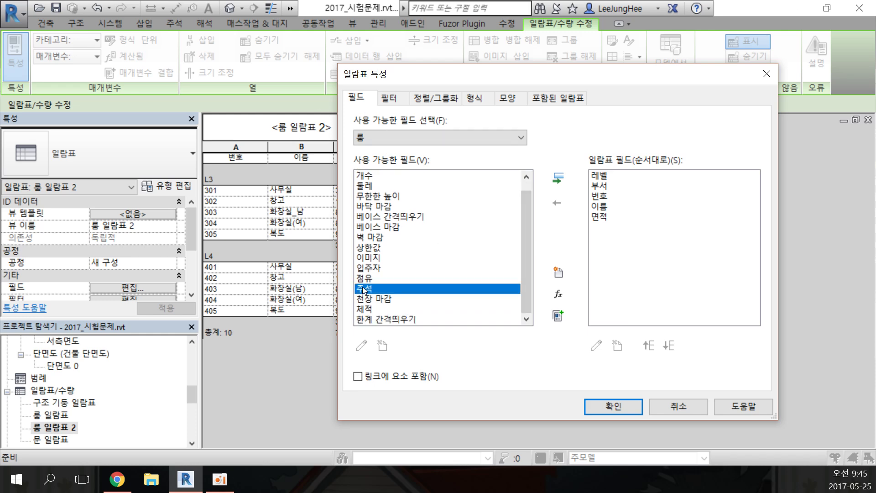
{"action": "left_click", "coordinate": [558, 178]}
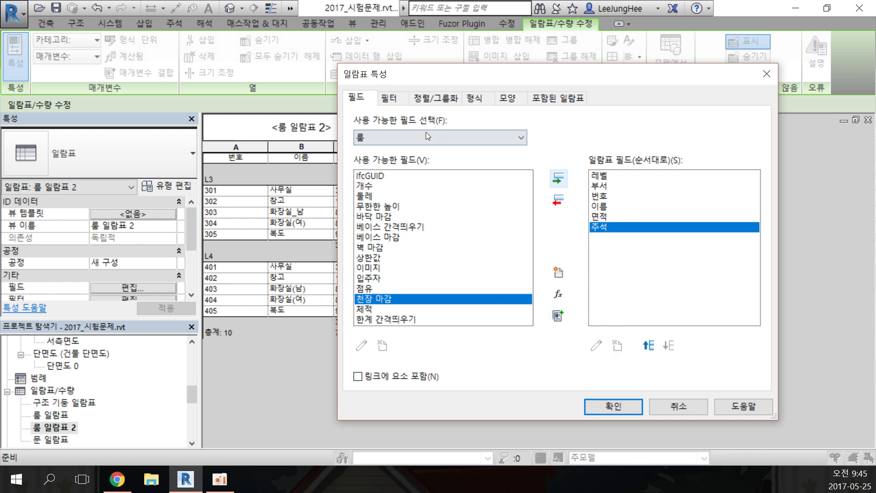
- Reset all four 레벨 filter rules of 룸 일람표 2 to (없음) and apply the change
{"action": "left_click", "coordinate": [389, 98]}
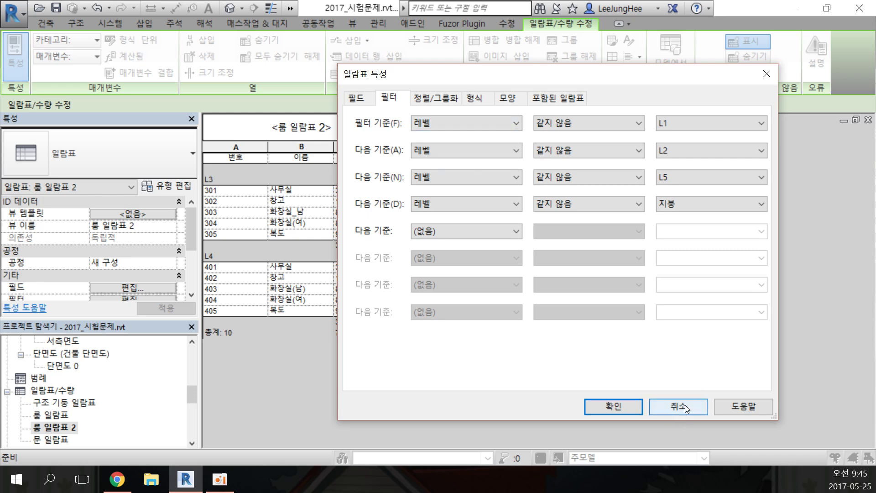
{"action": "left_click", "coordinate": [484, 206]}
{"action": "left_click", "coordinate": [483, 217]}
{"action": "left_click", "coordinate": [481, 174]}
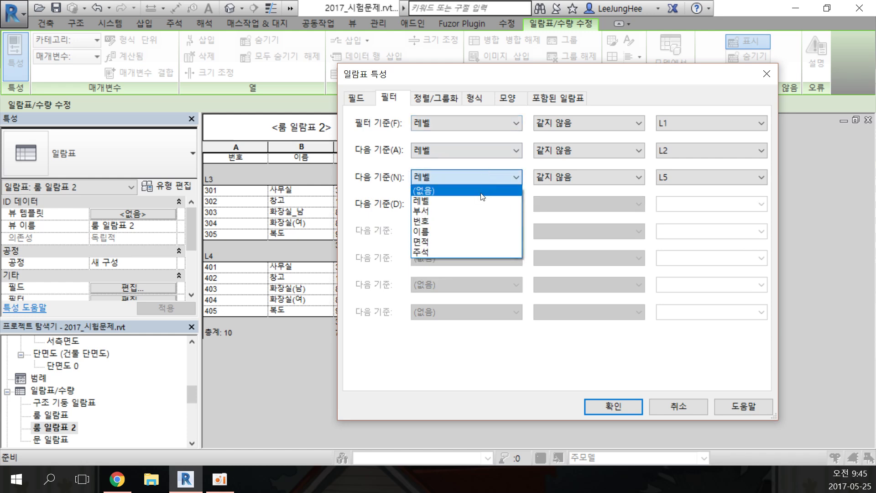
{"action": "left_click", "coordinate": [481, 191]}
{"action": "left_click", "coordinate": [474, 151]}
{"action": "left_click", "coordinate": [473, 163]}
{"action": "left_click", "coordinate": [459, 123]}
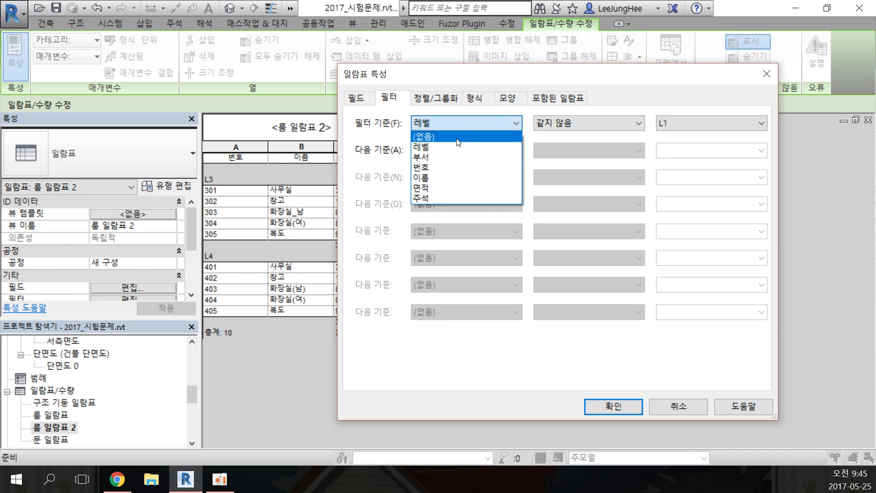
{"action": "left_click", "coordinate": [457, 138]}
{"action": "left_click", "coordinate": [612, 405]}
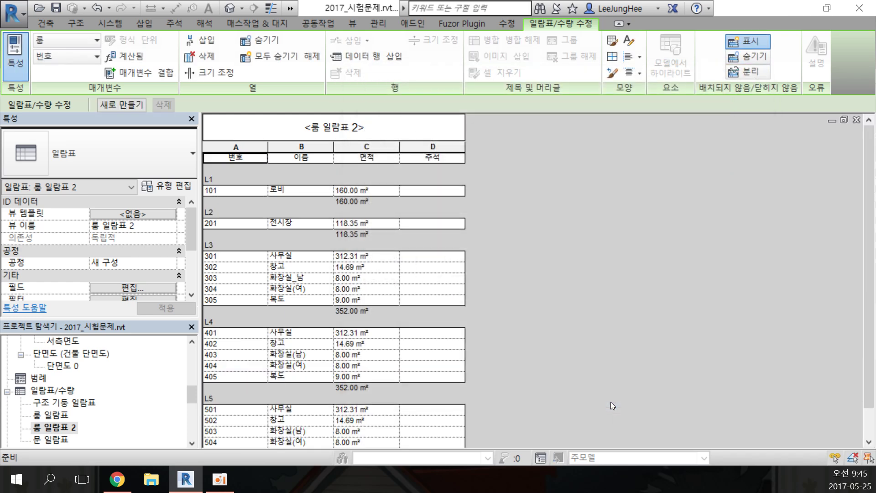
{"action": "scroll", "coordinate": [614, 284], "scroll_direction": "down", "scroll_amount": 2}
{"action": "scroll", "coordinate": [625, 290], "scroll_direction": "up", "scroll_amount": 2}
- Enter 1 as the 주석 value for the L3 rooms 301 through 305
{"action": "left_click", "coordinate": [445, 257]}
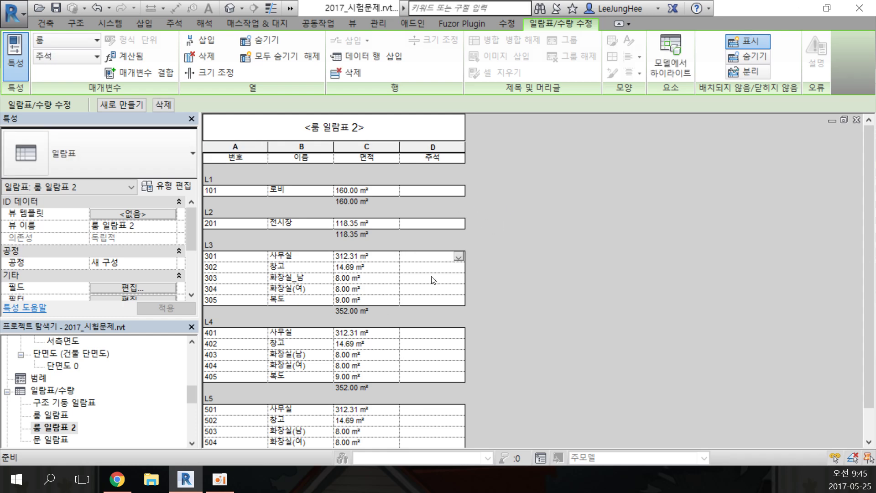
{"action": "type", "text": "1"}
{"action": "left_click", "coordinate": [445, 270]}
{"action": "type", "text": "1"}
{"action": "left_click", "coordinate": [446, 278]}
{"action": "type", "text": "1"}
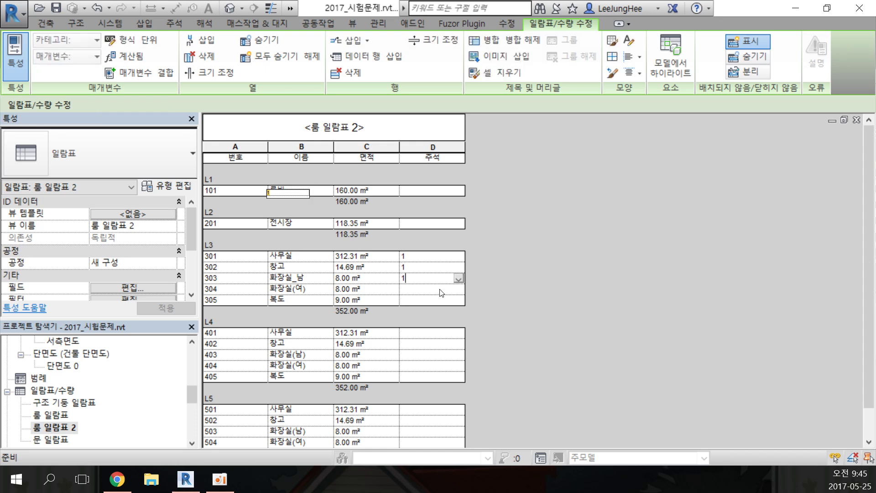
{"action": "left_click", "coordinate": [442, 290]}
{"action": "type", "text": "1"}
{"action": "left_click", "coordinate": [446, 301]}
{"action": "type", "text": "1"}
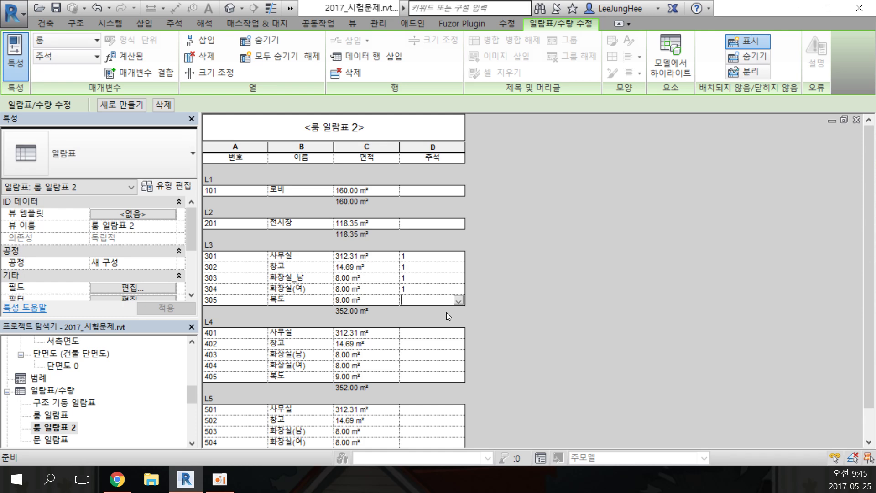
- Enter 1 as the 주석 value for the L4 rooms 401 through 405
{"action": "left_click", "coordinate": [441, 333]}
{"action": "type", "text": "1"}
{"action": "left_click", "coordinate": [444, 344]}
{"action": "type", "text": "1"}
{"action": "left_click", "coordinate": [446, 355]}
{"action": "type", "text": "1"}
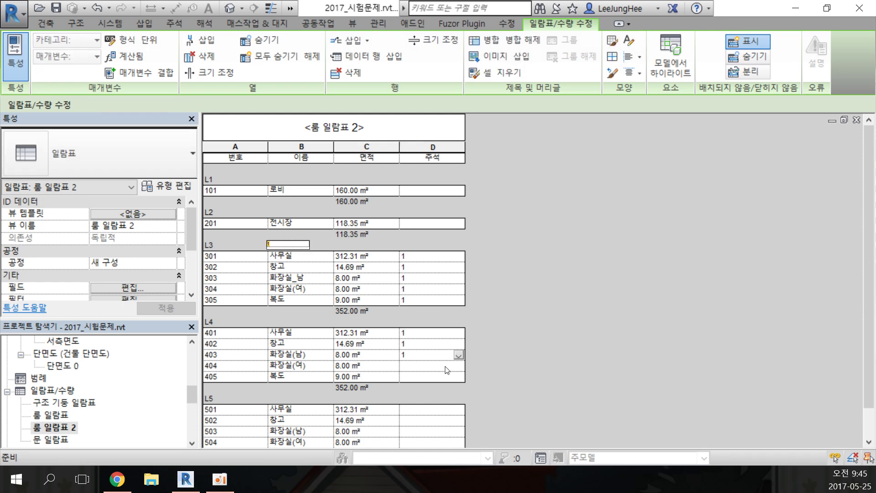
{"action": "left_click", "coordinate": [447, 367]}
{"action": "type", "text": "1"}
{"action": "left_click", "coordinate": [444, 377]}
{"action": "type", "text": "1"}
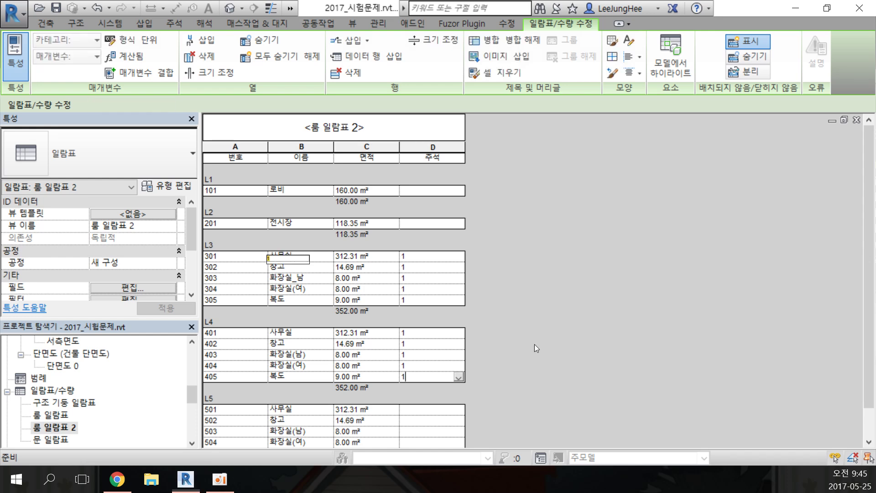
- Filter 룸 일람표 2 by the rule 주석 같음 1 and apply it
{"action": "left_click", "coordinate": [133, 288]}
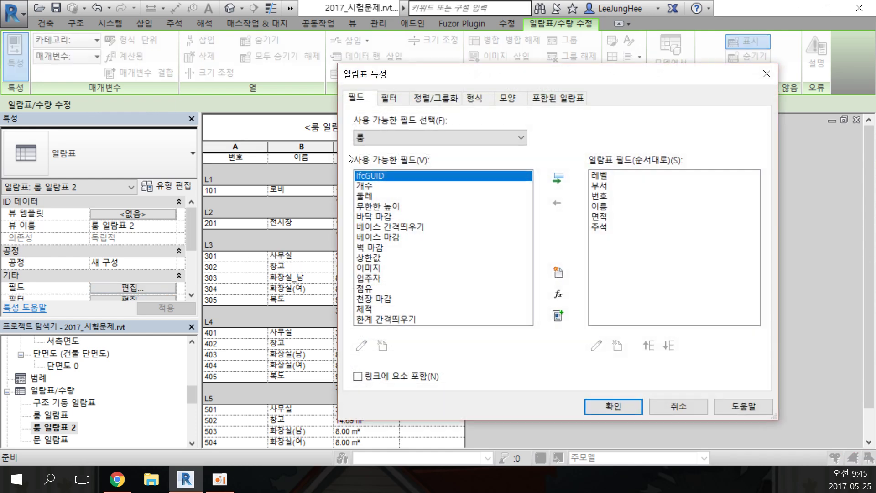
{"action": "left_click", "coordinate": [389, 98]}
{"action": "left_click", "coordinate": [437, 122]}
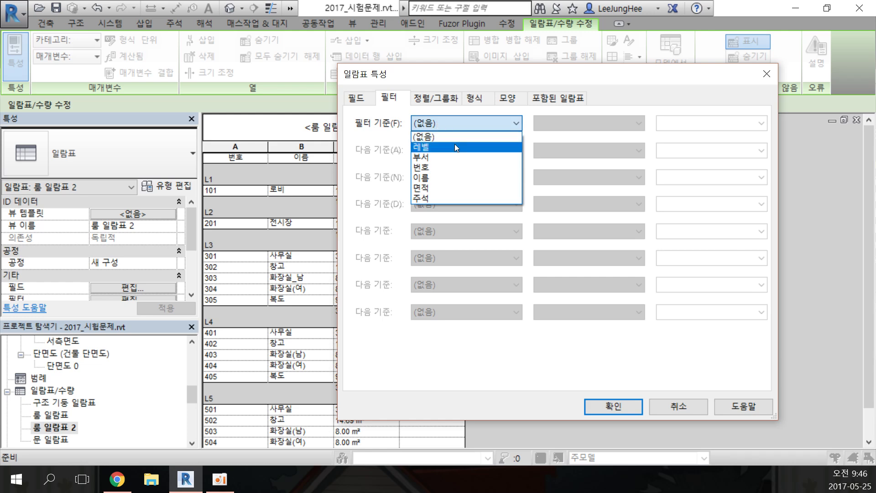
{"action": "left_click", "coordinate": [444, 198]}
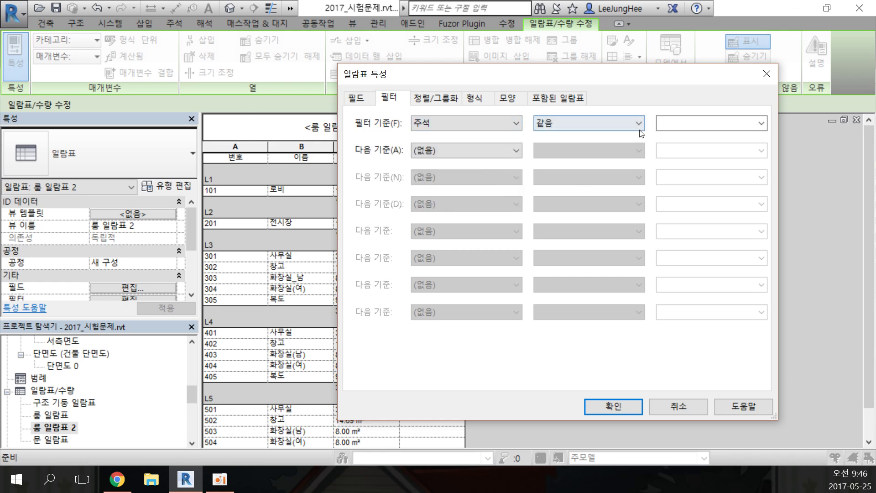
{"action": "left_click", "coordinate": [739, 125]}
{"action": "left_click", "coordinate": [761, 122]}
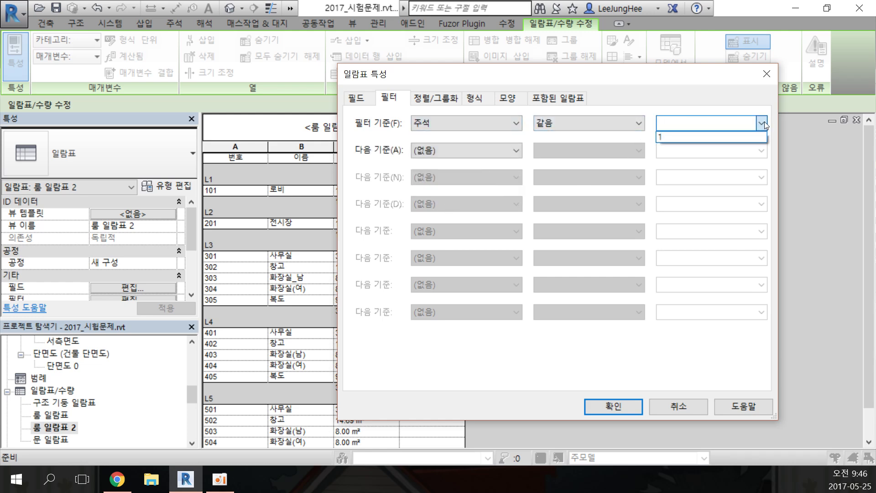
{"action": "left_click", "coordinate": [749, 136]}
{"action": "key", "text": "Return"}
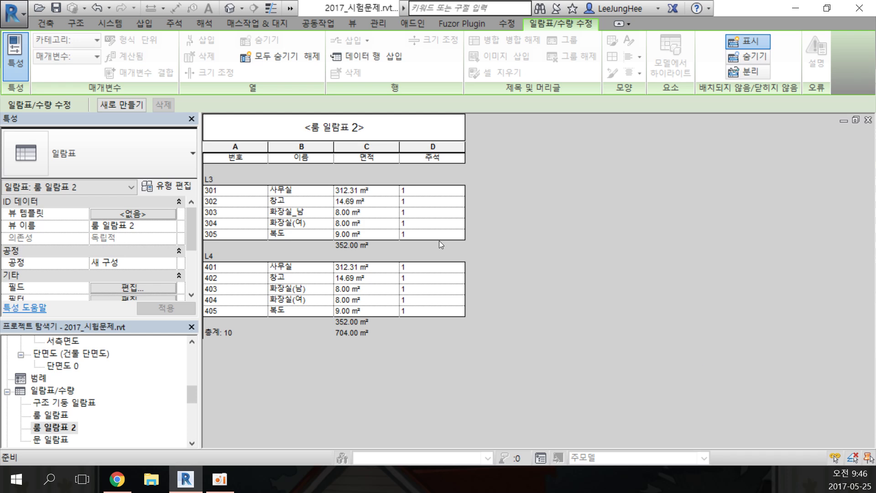
- Duplicate the 룸 일람표 2 schedule view
{"action": "left_click_drag", "start_coordinate": [197, 397], "coordinate": [199, 406]}
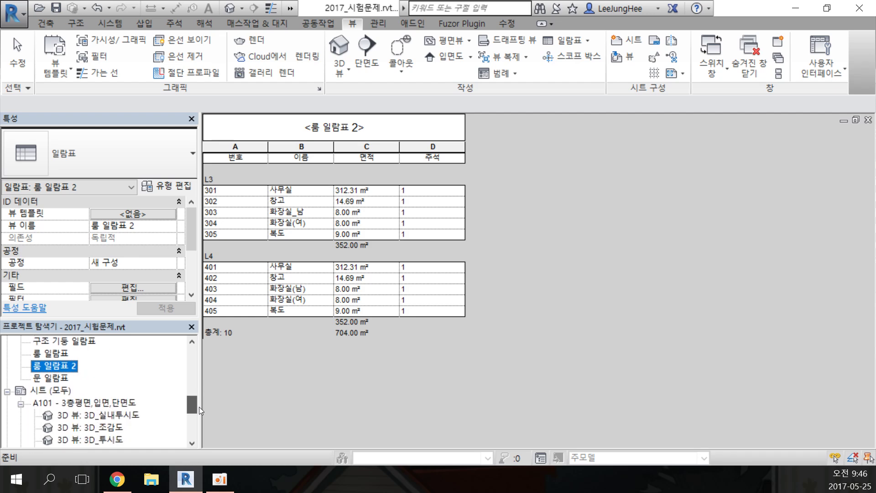
{"action": "right_click", "coordinate": [75, 366]}
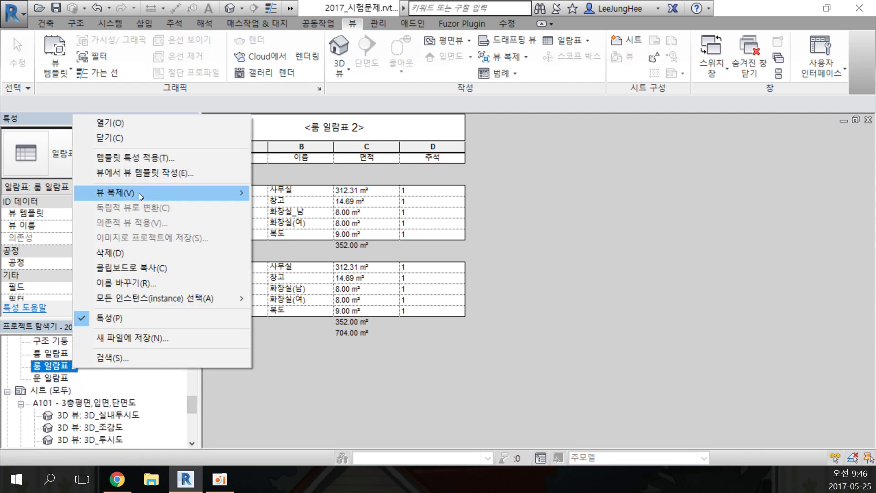
{"action": "mouse_move", "coordinate": [139, 193]}
{"action": "left_click", "coordinate": [330, 193]}
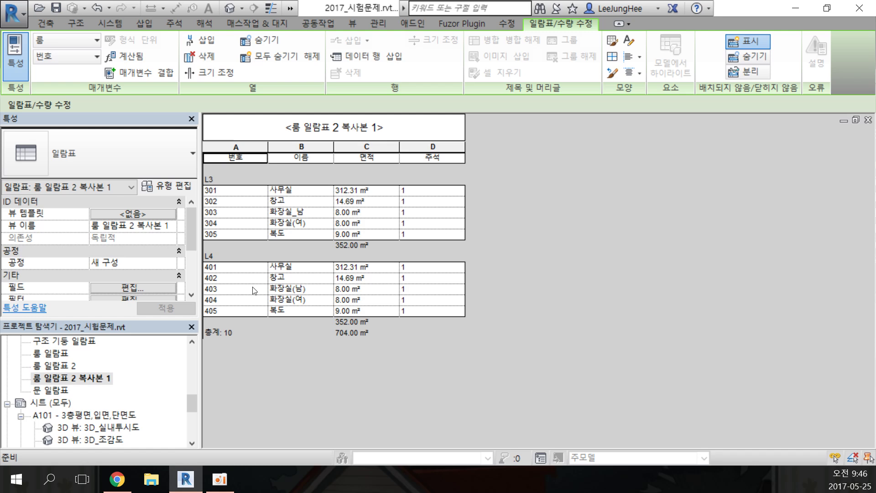
- In the duplicated schedule, turn off the 머리글 and 바닥글 of the 레벨 grouping and the itemizing of every instance, and apply
{"action": "left_click", "coordinate": [128, 287]}
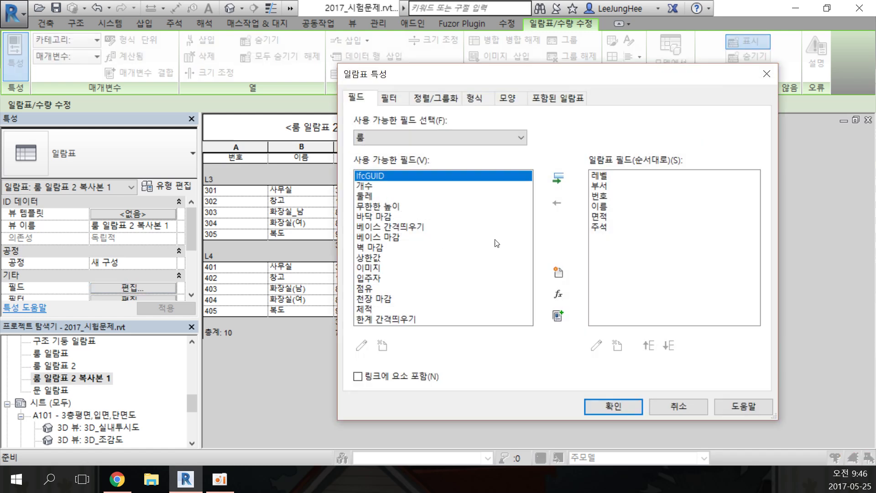
{"action": "left_click_drag", "start_coordinate": [505, 76], "coordinate": [419, 80]}
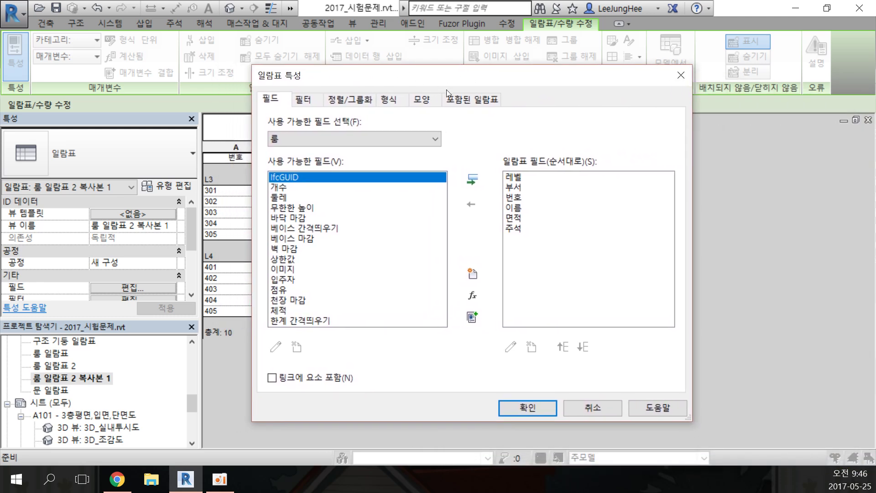
{"action": "left_click", "coordinate": [349, 101]}
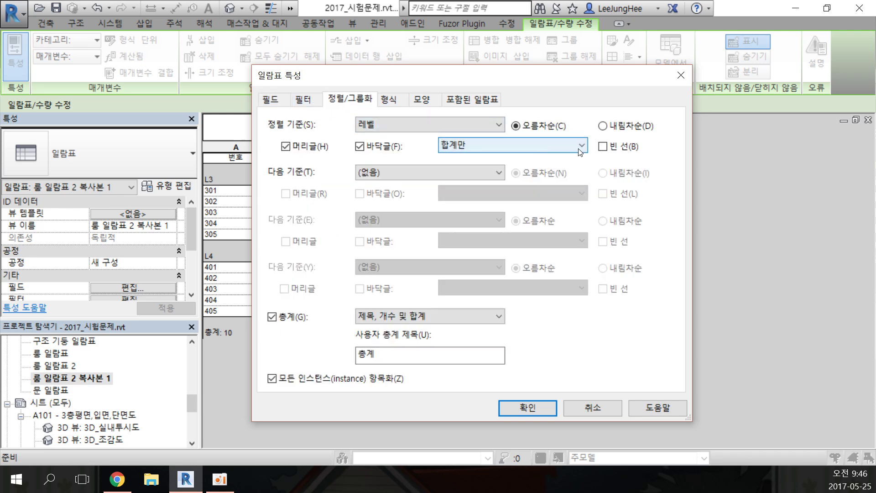
{"action": "left_click", "coordinate": [292, 147]}
{"action": "left_click", "coordinate": [384, 147]}
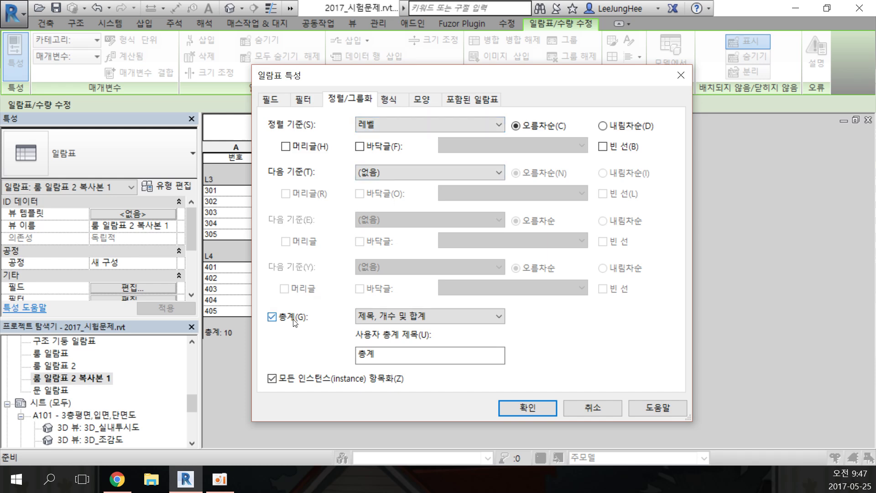
{"action": "left_click", "coordinate": [300, 378]}
{"action": "left_click", "coordinate": [532, 408]}
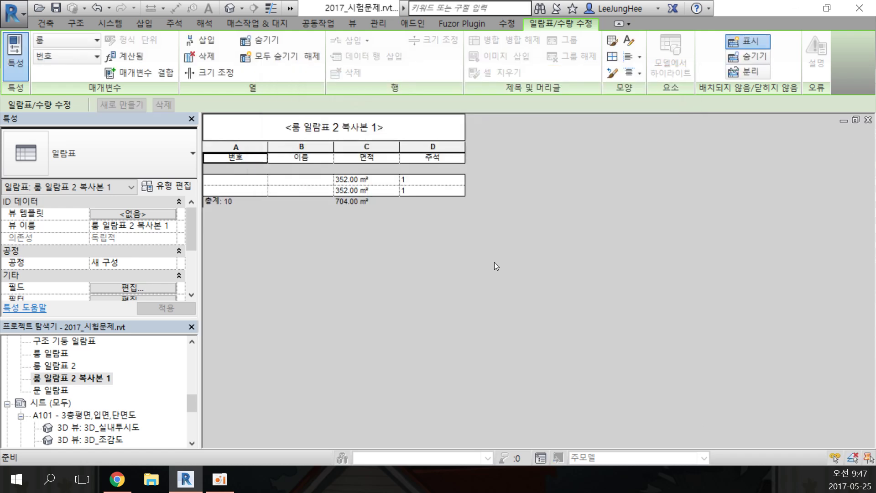
- Unhide the 레벨 field in the duplicated room schedule
{"action": "left_click", "coordinate": [132, 289]}
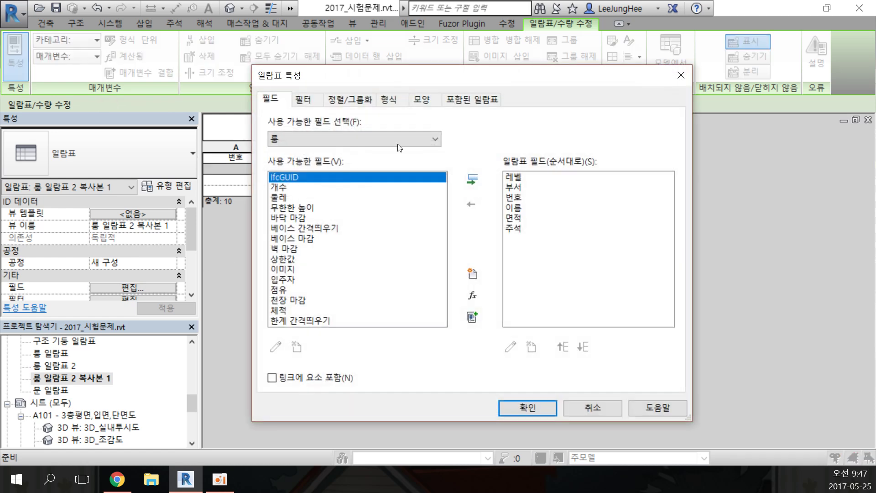
{"action": "left_click", "coordinate": [393, 101]}
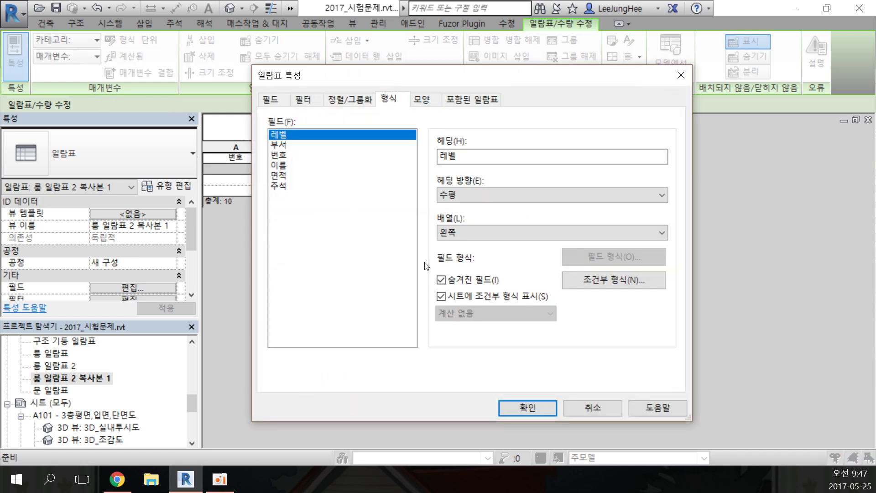
{"action": "left_click", "coordinate": [477, 283]}
{"action": "left_click", "coordinate": [518, 406]}
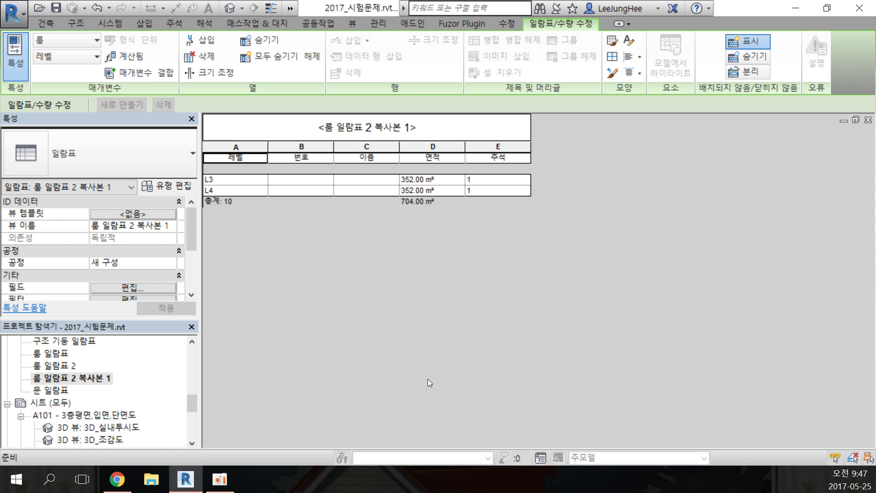
- Remove the 주석 filter from the duplicated room schedule by setting its first filter criterion to (없음)
{"action": "left_click", "coordinate": [157, 289]}
{"action": "left_click", "coordinate": [303, 99]}
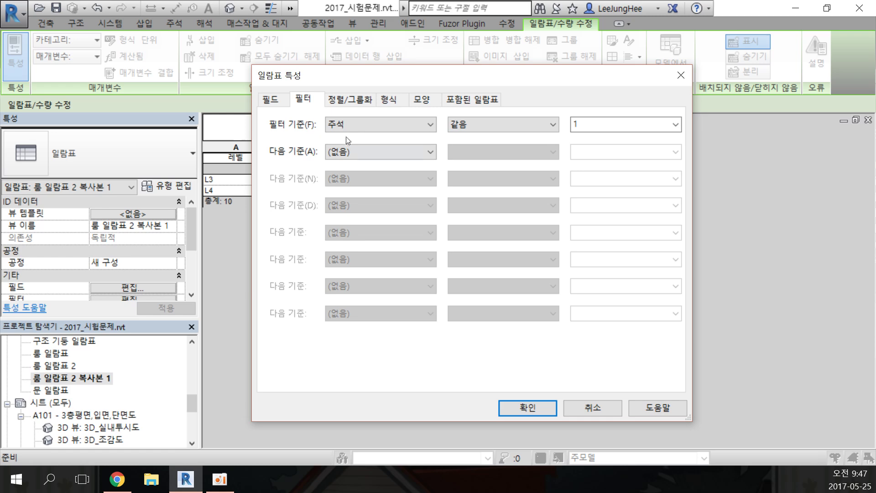
{"action": "left_click", "coordinate": [373, 124]}
{"action": "left_click", "coordinate": [374, 142]}
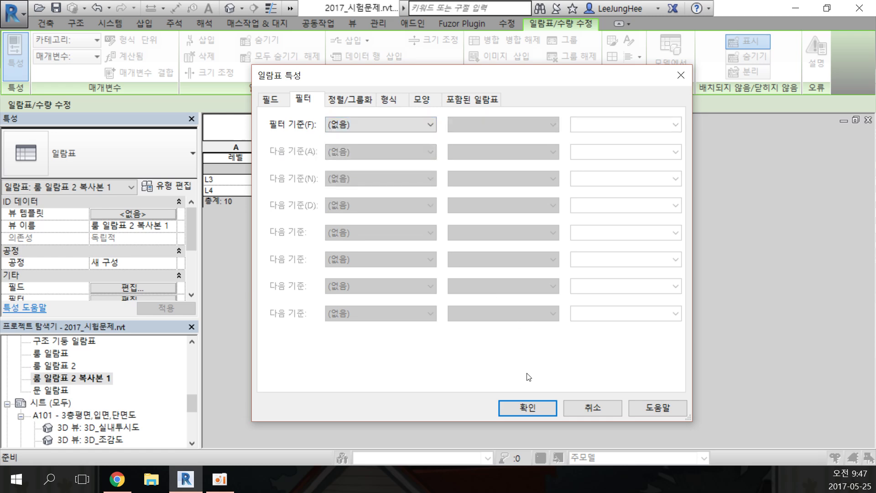
{"action": "left_click", "coordinate": [528, 407]}
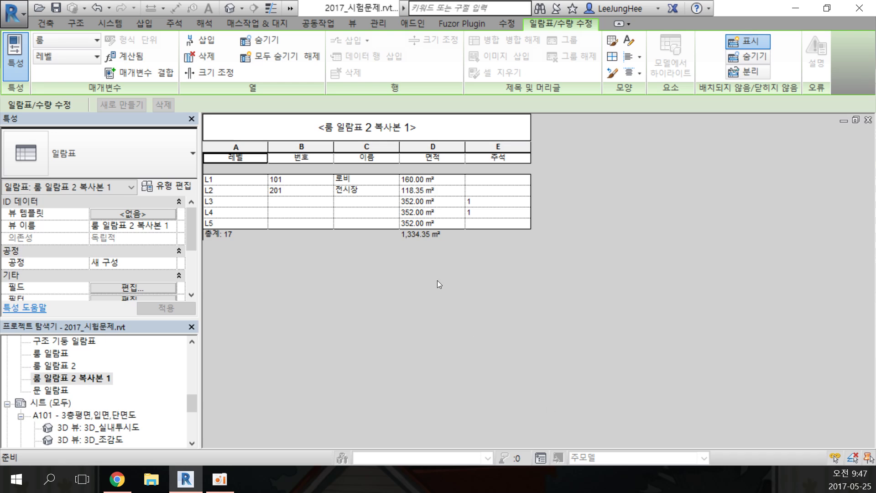
- Clear the 주석 values of the L3 and L4 rows
{"action": "left_click", "coordinate": [493, 201]}
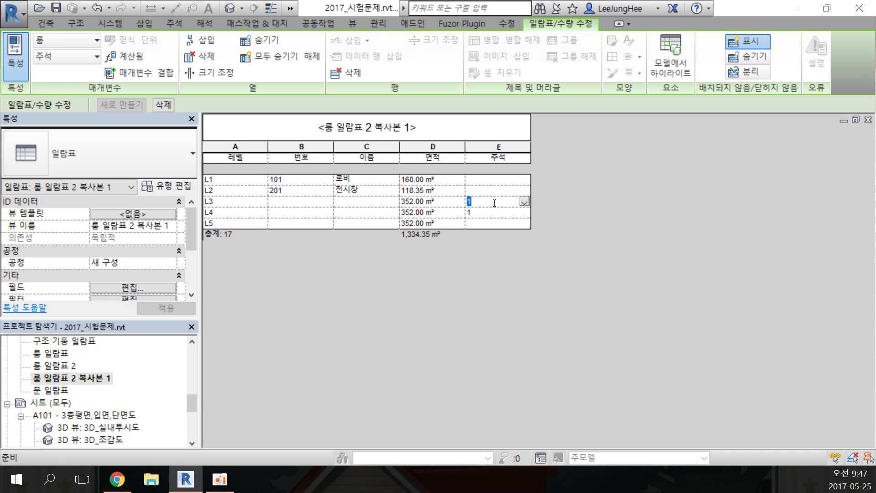
{"action": "key", "text": "Delete"}
{"action": "left_click", "coordinate": [494, 212]}
{"action": "key", "text": "Delete"}
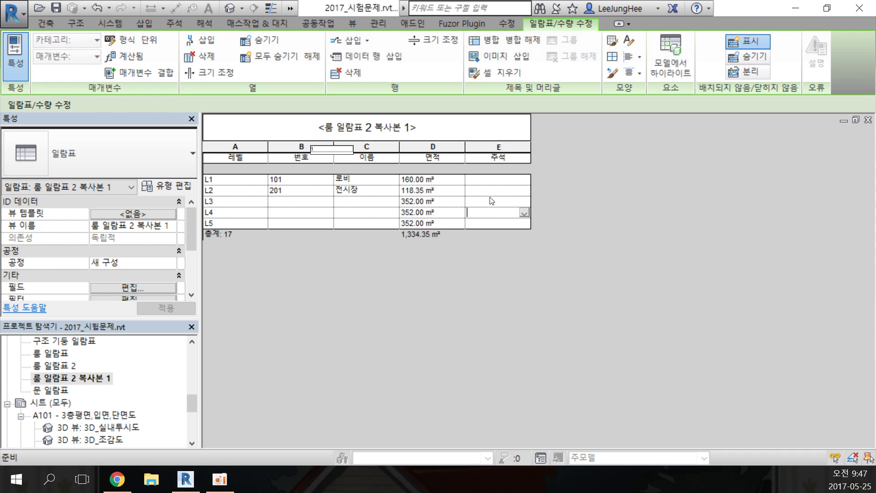
- Enter 1 as the 주석 value for the L2 and L5 rows and view 룸 일람표 2
{"action": "left_click", "coordinate": [500, 192]}
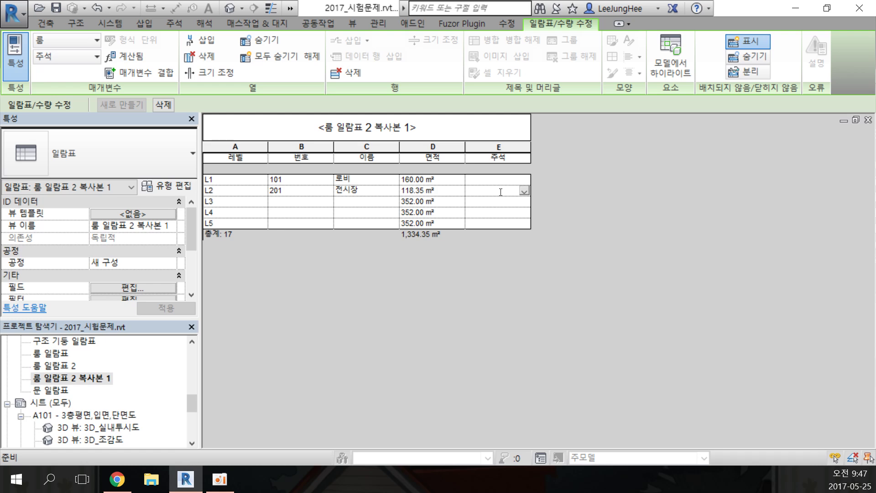
{"action": "type", "text": "1"}
{"action": "left_click", "coordinate": [491, 225]}
{"action": "type", "text": "1"}
{"action": "left_click", "coordinate": [501, 203]}
{"action": "double_click", "coordinate": [56, 369]}
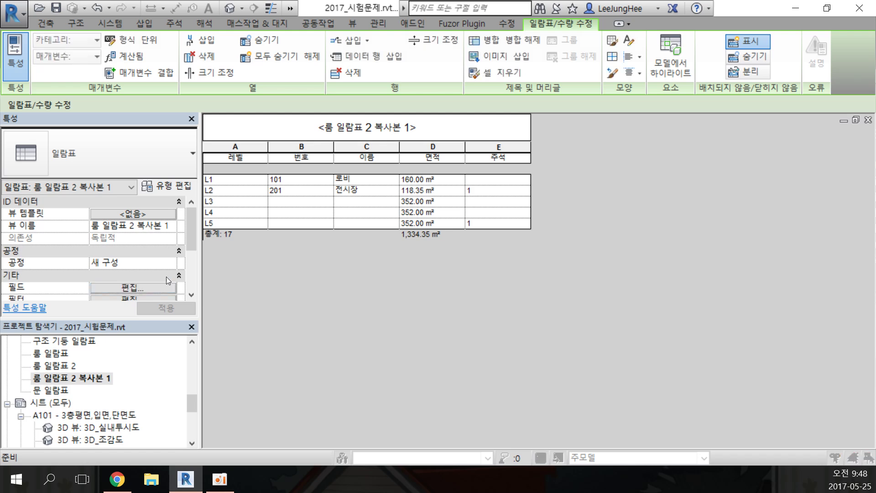
- Sort the duplicated room schedule by 이름 instead of 레벨 and apply it
{"action": "left_click", "coordinate": [165, 288]}
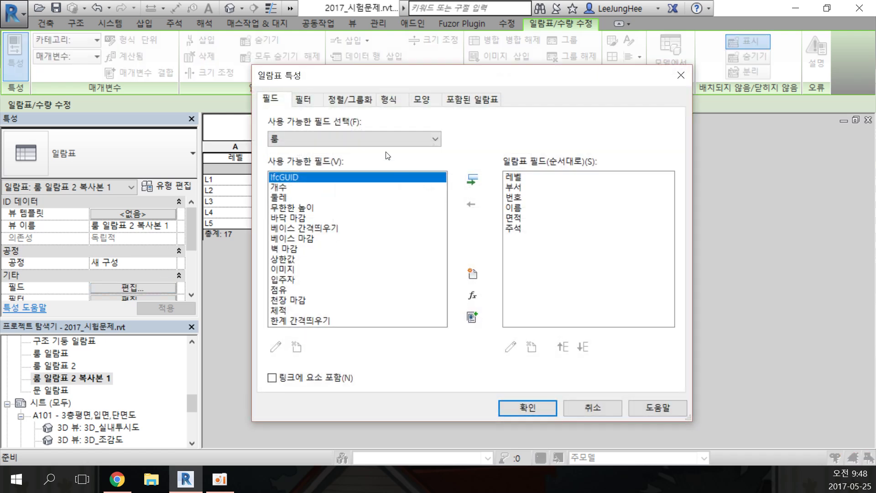
{"action": "left_click", "coordinate": [345, 100]}
{"action": "left_click", "coordinate": [398, 124]}
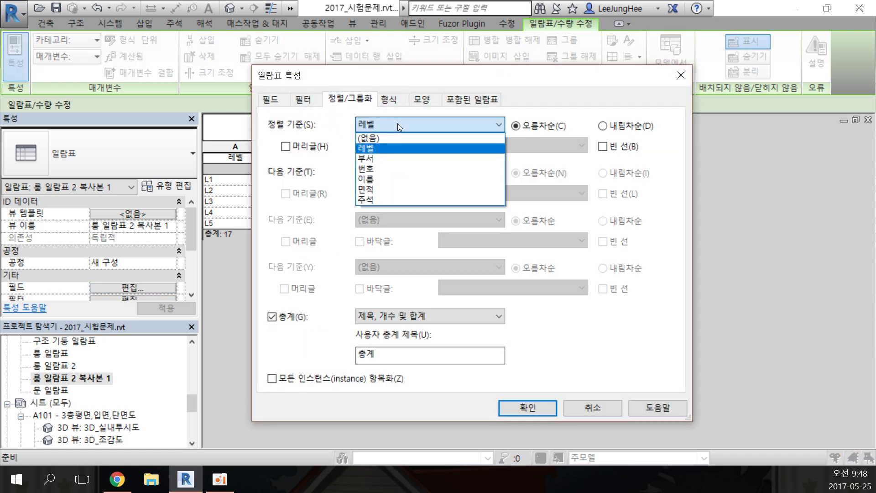
{"action": "left_click", "coordinate": [418, 179]}
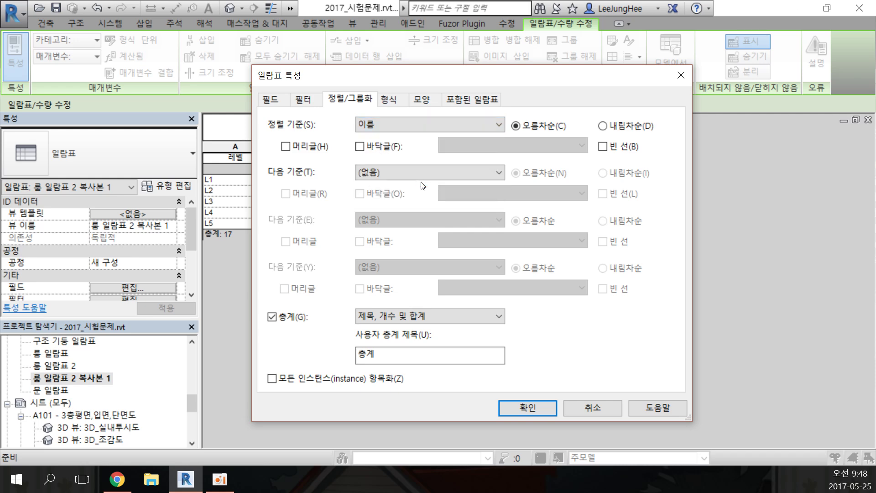
{"action": "left_click", "coordinate": [531, 408]}
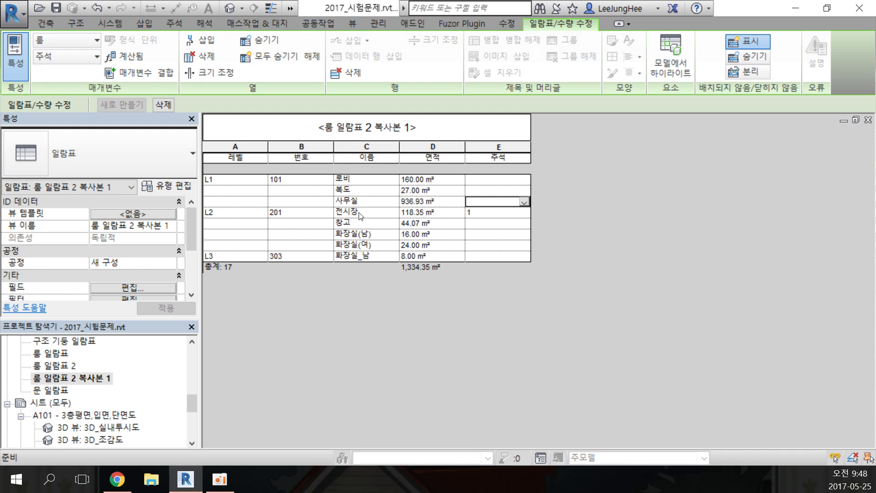
- Enter 1 as the 주석 value for the 사무실 row and clear the value of the 전시장 row
{"action": "left_click", "coordinate": [486, 202]}
{"action": "type", "text": "1"}
{"action": "left_click", "coordinate": [511, 213]}
{"action": "key", "text": "BackSpace"}
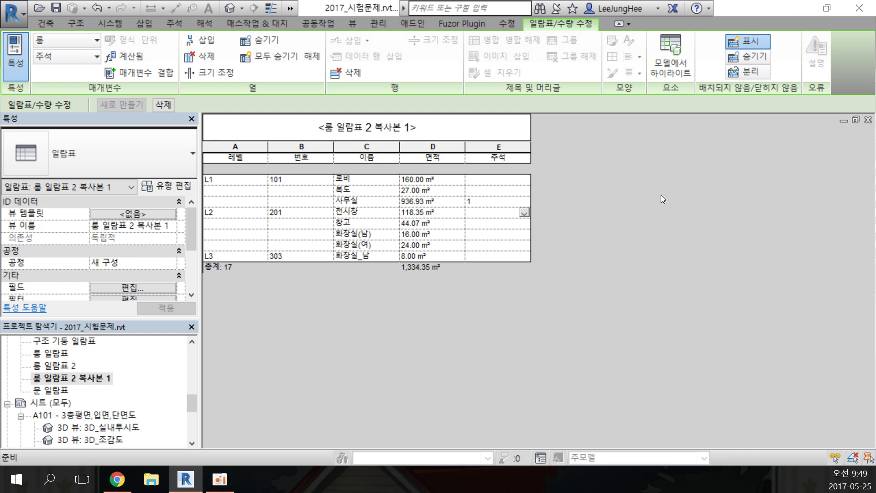
- Enter 0 as the 주석 value for every row except 사무실, from 로비 and 복도 down to 화장실_남
{"action": "left_click", "coordinate": [502, 183]}
{"action": "type", "text": "0"}
{"action": "left_click", "coordinate": [506, 191]}
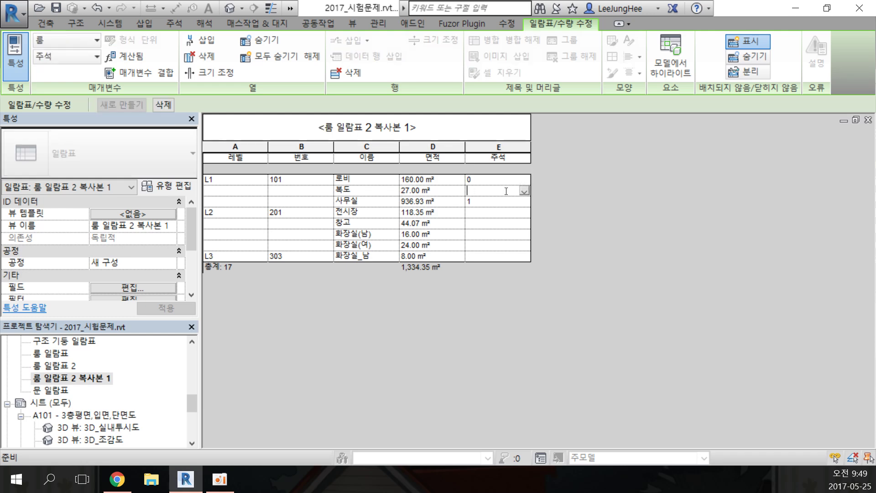
{"action": "type", "text": "0"}
{"action": "left_click", "coordinate": [500, 213]}
{"action": "type", "text": "0"}
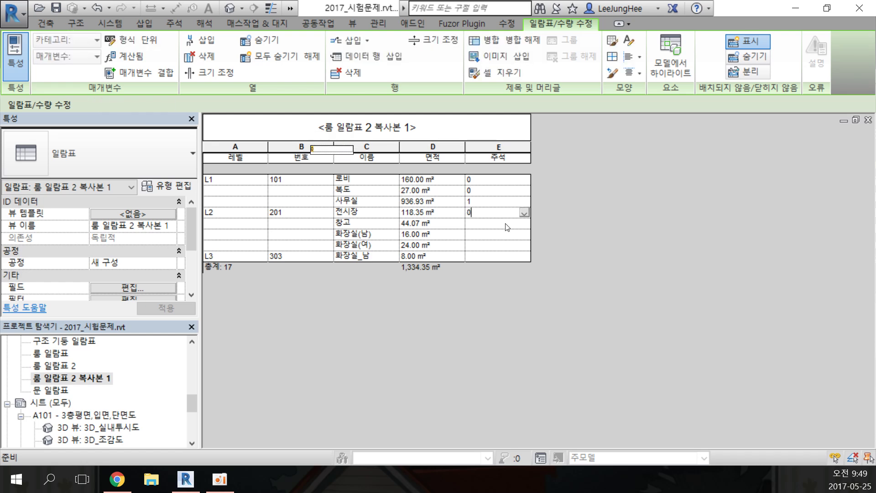
{"action": "left_click", "coordinate": [508, 224]}
{"action": "type", "text": "0"}
{"action": "left_click", "coordinate": [506, 235]}
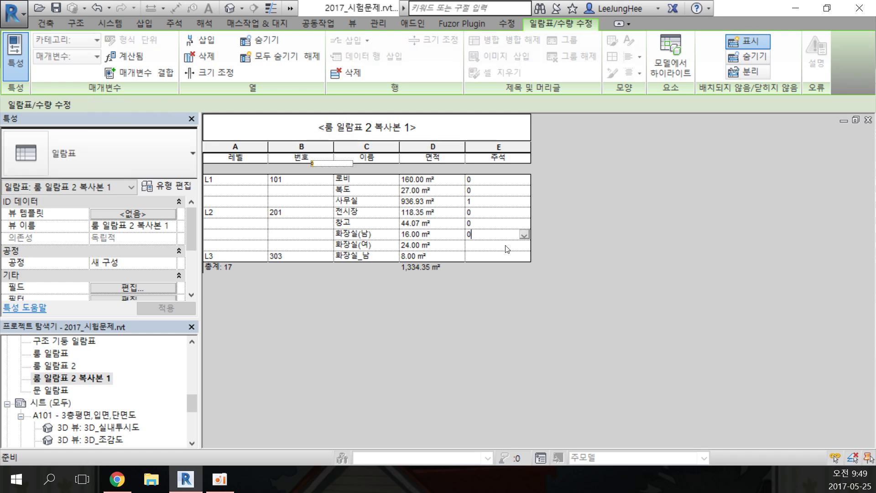
{"action": "type", "text": "0"}
{"action": "left_click", "coordinate": [507, 246]}
{"action": "type", "text": "0"}
{"action": "left_click", "coordinate": [503, 256]}
{"action": "type", "text": "0"}
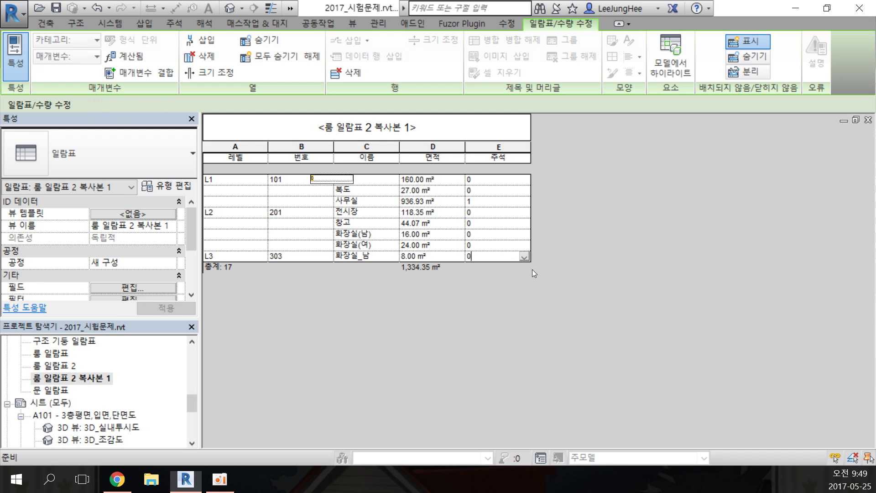
{"action": "left_click", "coordinate": [496, 201]}
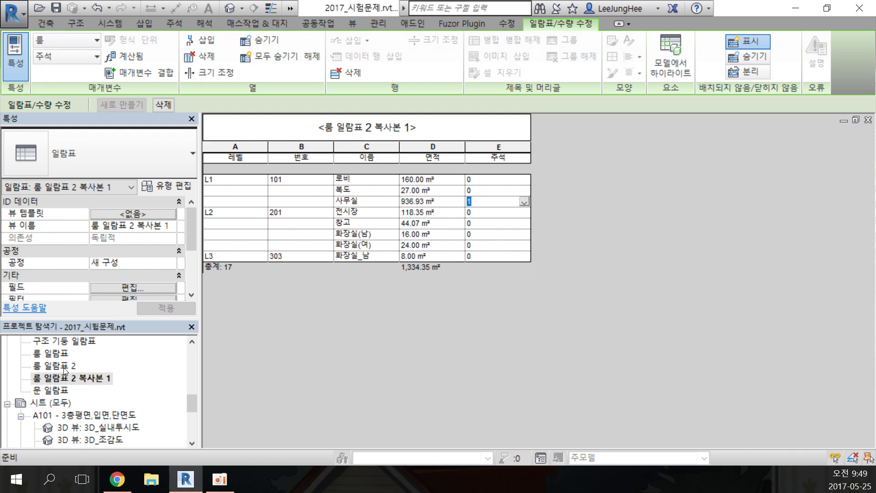
- Open the 룸 일람표 2 schedule to check which rooms pass the 주석 filter
{"action": "left_click", "coordinate": [79, 367]}
{"action": "double_click", "coordinate": [80, 368]}
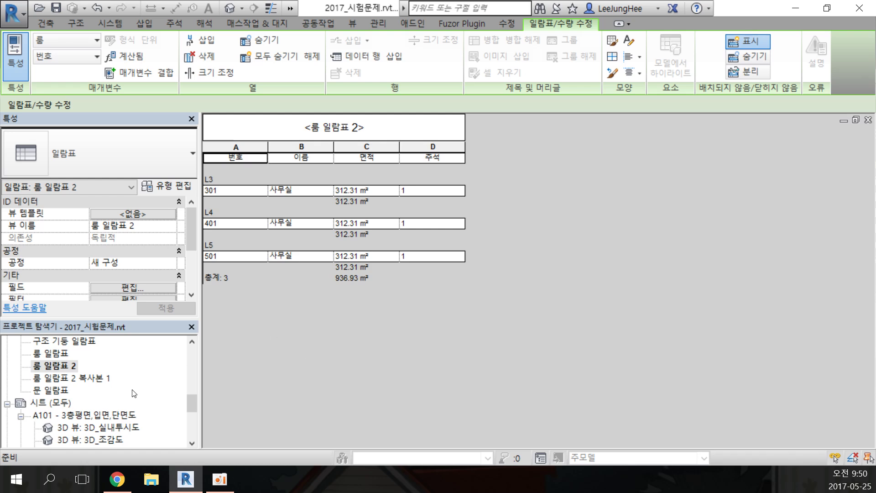
- Open sheet A101 - 3층평면,입면,단면도 from the project's sheet list
{"action": "left_click", "coordinate": [191, 399]}
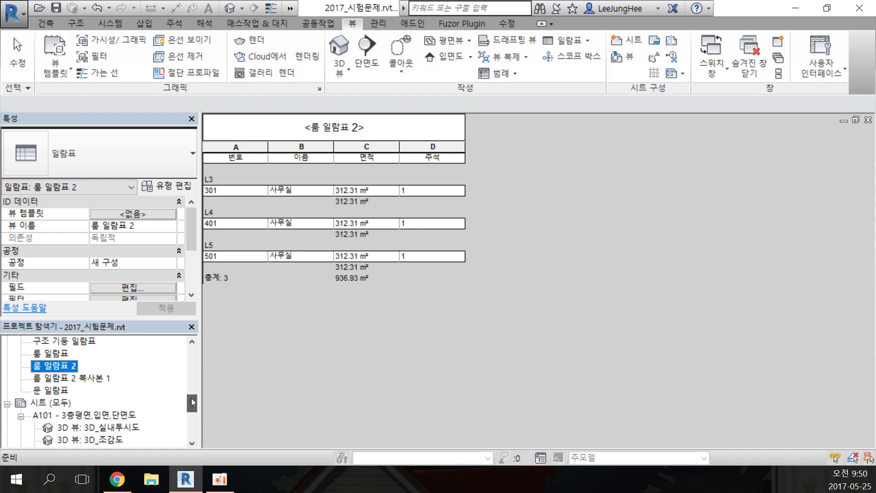
{"action": "left_click", "coordinate": [69, 415]}
{"action": "scroll", "coordinate": [136, 415], "scroll_direction": "down", "scroll_amount": 2}
{"action": "scroll", "coordinate": [136, 419], "scroll_direction": "down", "scroll_amount": 2}
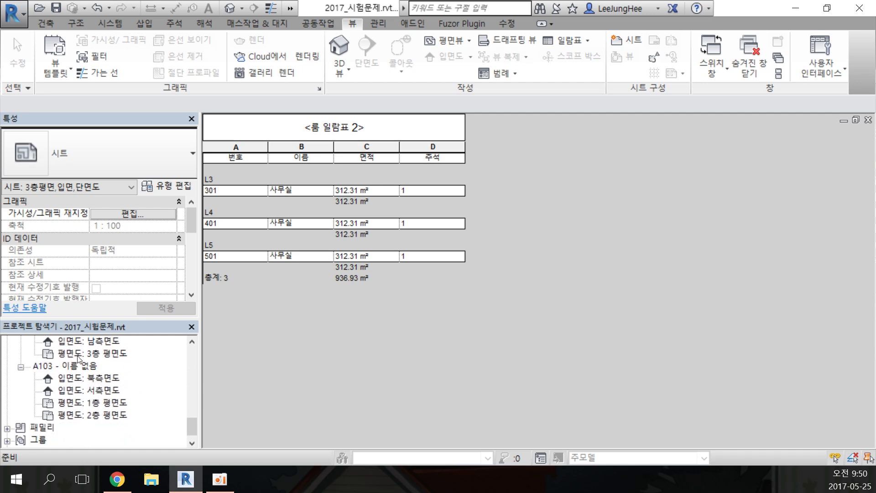
{"action": "scroll", "coordinate": [80, 361], "scroll_direction": "up", "scroll_amount": 2}
{"action": "scroll", "coordinate": [92, 365], "scroll_direction": "up", "scroll_amount": 2}
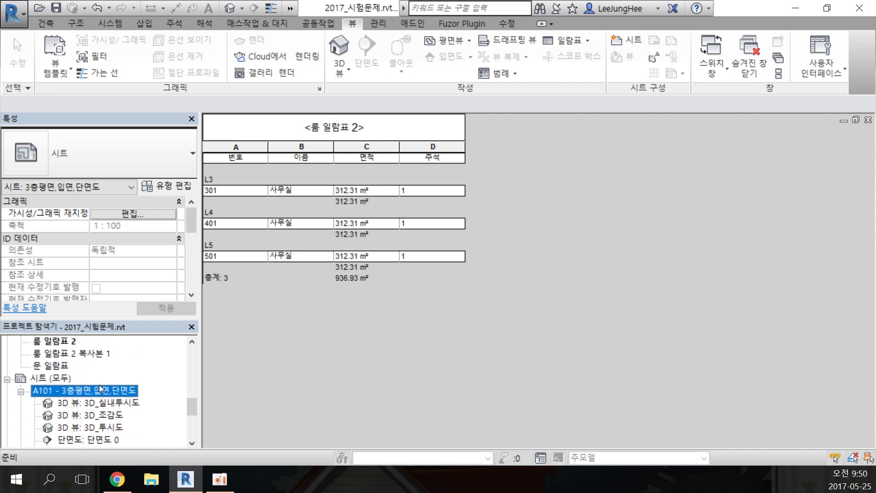
{"action": "double_click", "coordinate": [97, 388]}
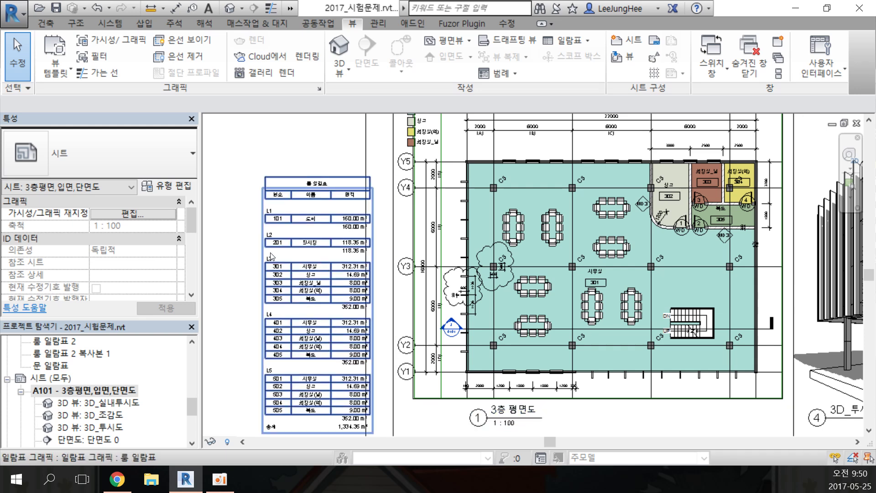
{"action": "left_click", "coordinate": [68, 390]}
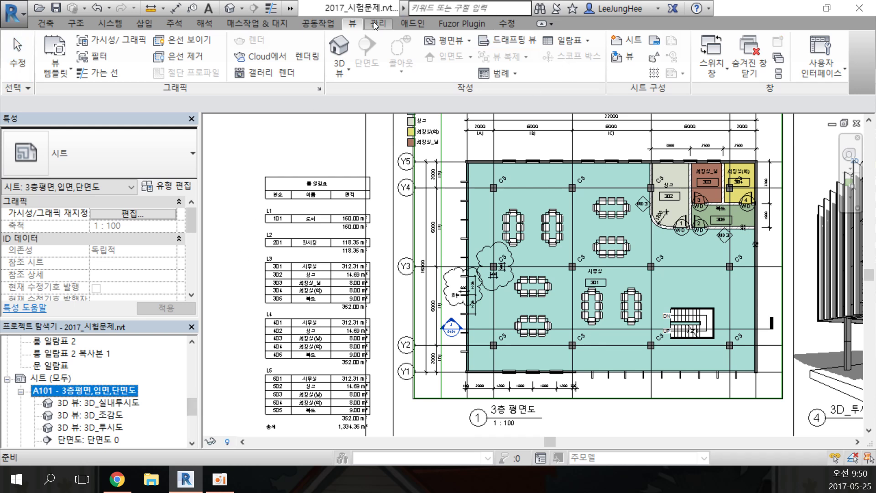
- Create a new building component schedule for the 벽 category, named 벽 일람표, with the 새 구성 phase
{"action": "left_click", "coordinate": [570, 42]}
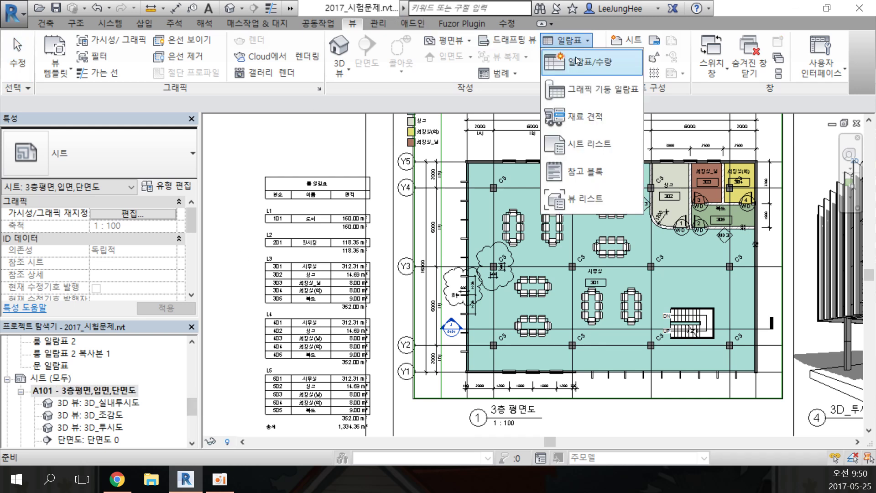
{"action": "left_click", "coordinate": [576, 87]}
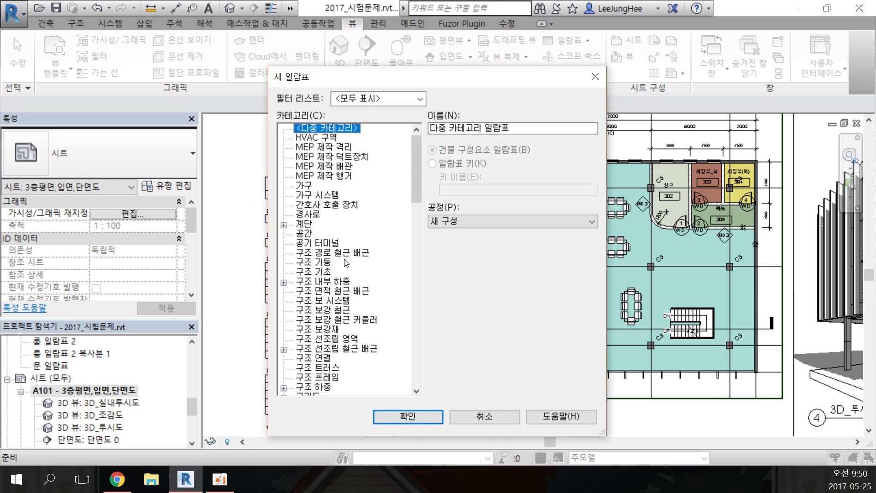
{"action": "left_click", "coordinate": [322, 261]}
{"action": "scroll", "coordinate": [315, 283], "scroll_direction": "down", "scroll_amount": 5}
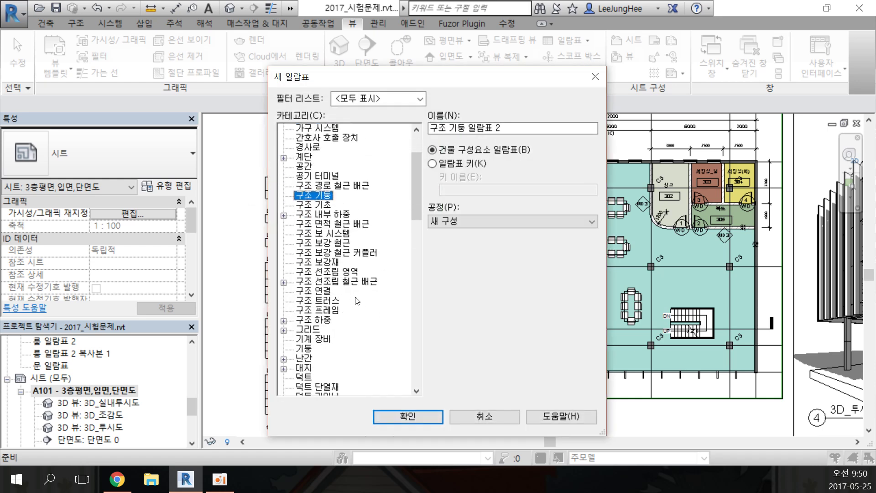
{"action": "scroll", "coordinate": [308, 300], "scroll_direction": "down", "scroll_amount": 7}
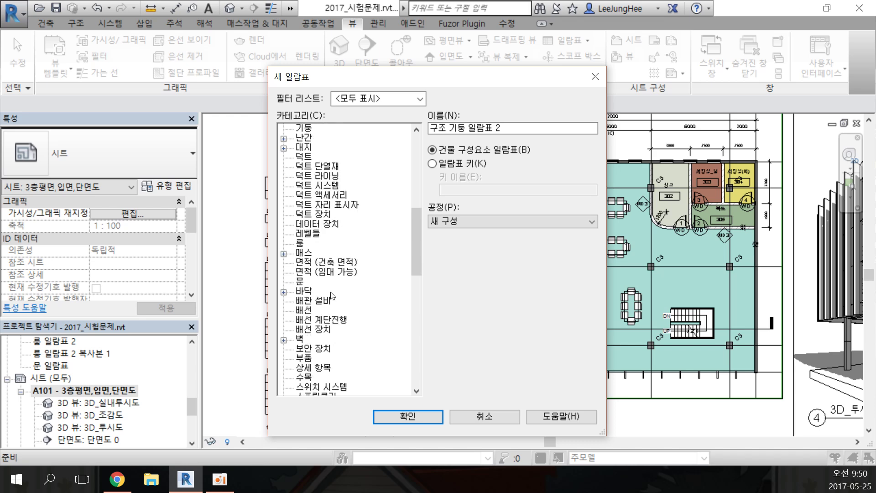
{"action": "left_click", "coordinate": [302, 292]}
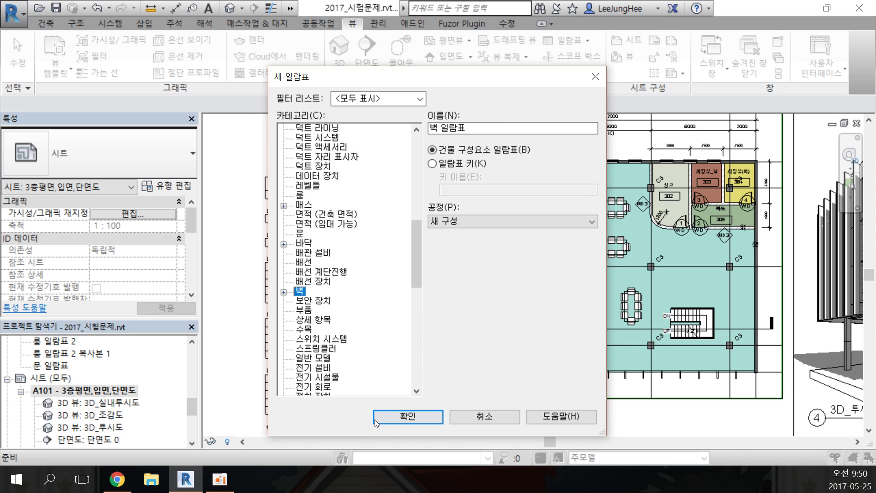
{"action": "left_click", "coordinate": [284, 293]}
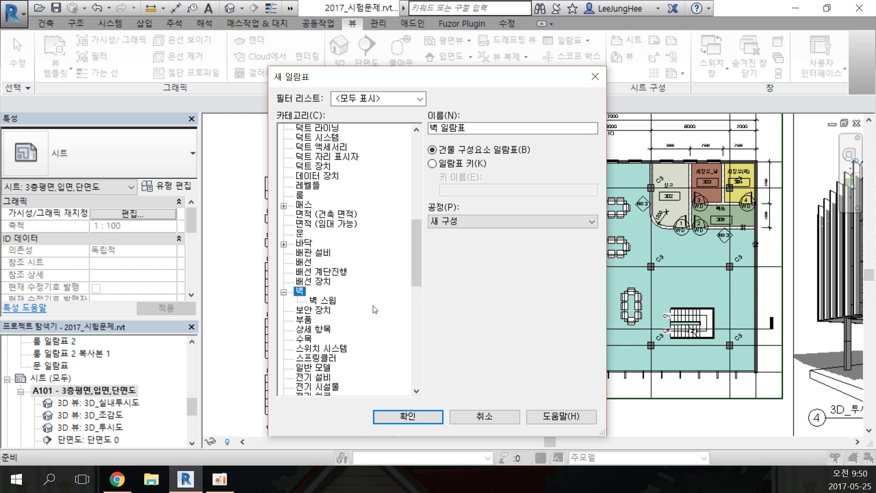
{"action": "left_click", "coordinate": [331, 301]}
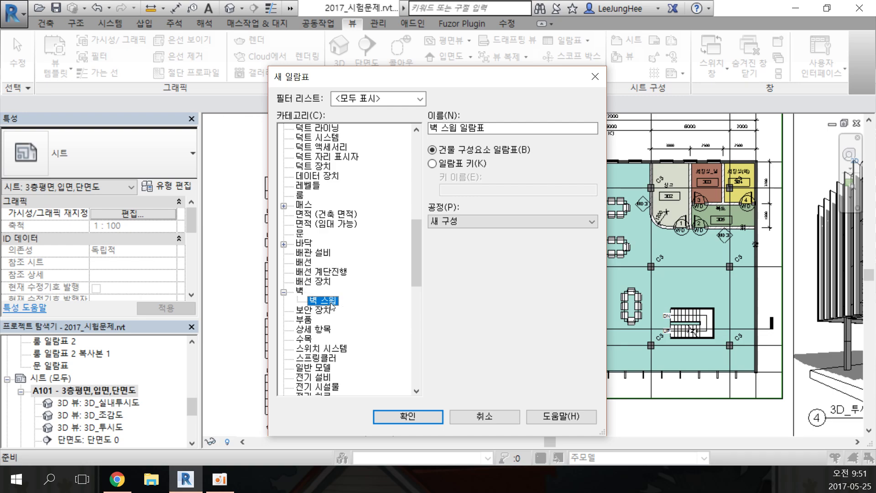
{"action": "left_click", "coordinate": [299, 292]}
{"action": "left_click", "coordinate": [390, 416]}
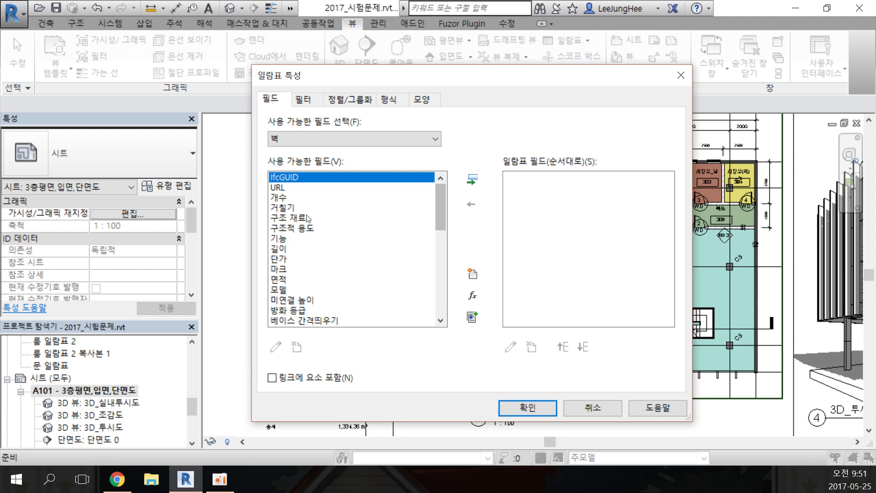
- Add the 면적 field to the wall schedule
{"action": "scroll", "coordinate": [299, 313], "scroll_direction": "down", "scroll_amount": 3}
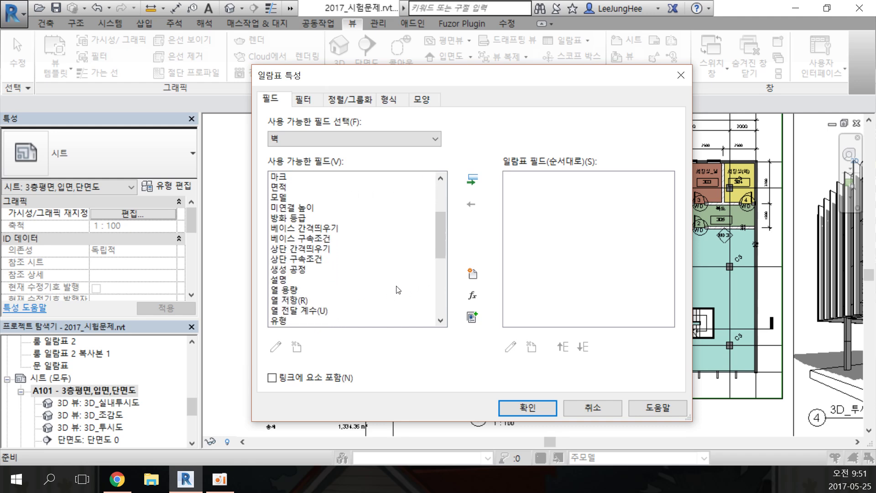
{"action": "scroll", "coordinate": [349, 254], "scroll_direction": "up", "scroll_amount": 2}
{"action": "key", "text": "Home"}
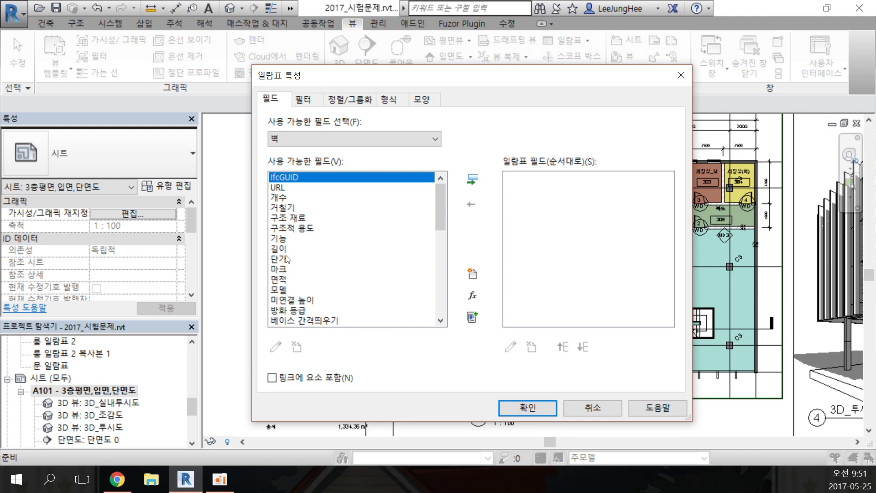
{"action": "left_click", "coordinate": [282, 280]}
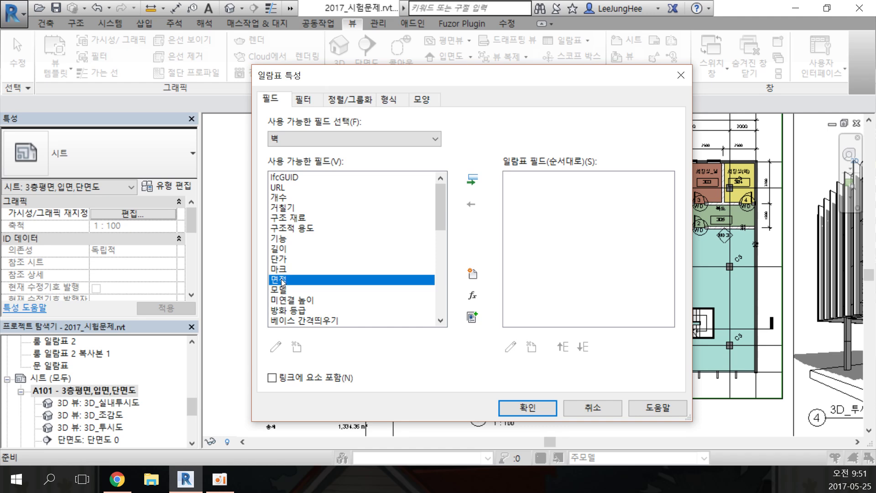
{"action": "left_click", "coordinate": [473, 180]}
- Add the 유형 field to the wall schedule and move it above 면적
{"action": "scroll", "coordinate": [319, 269], "scroll_direction": "down", "scroll_amount": 7}
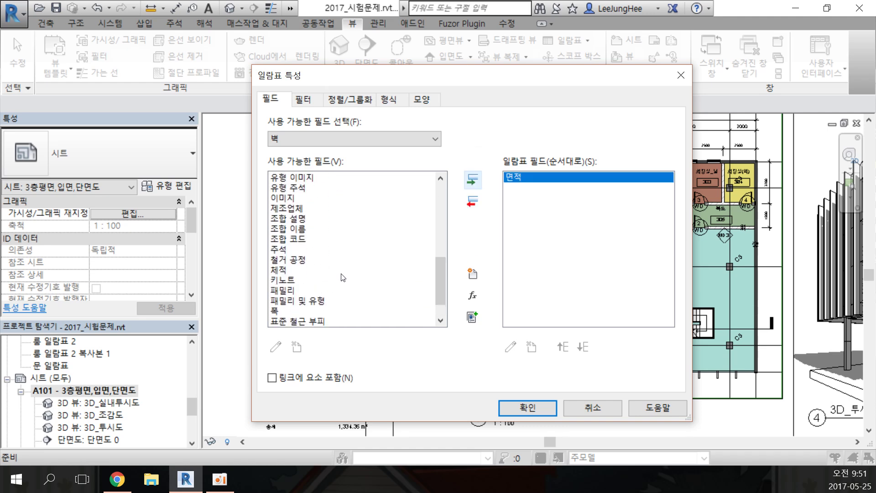
{"action": "scroll", "coordinate": [333, 267], "scroll_direction": "up", "scroll_amount": 1}
{"action": "left_click", "coordinate": [283, 229]}
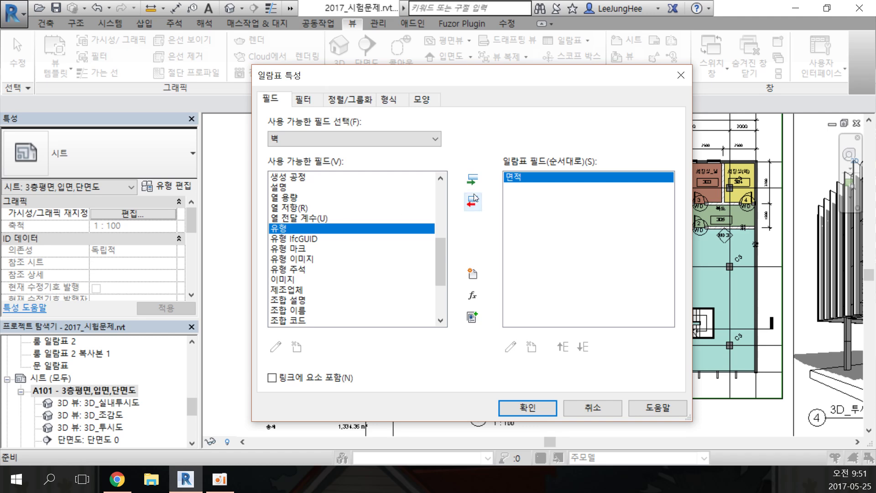
{"action": "left_click", "coordinate": [474, 180]}
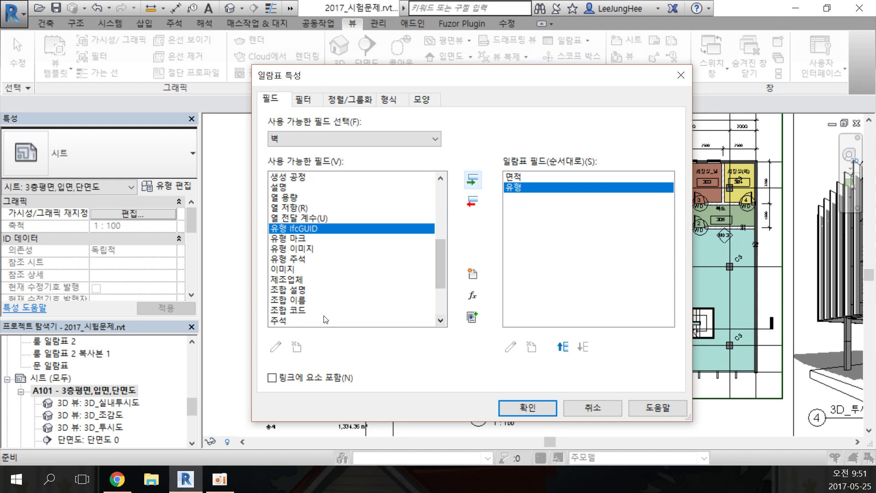
{"action": "scroll", "coordinate": [354, 251], "scroll_direction": "up", "scroll_amount": 2}
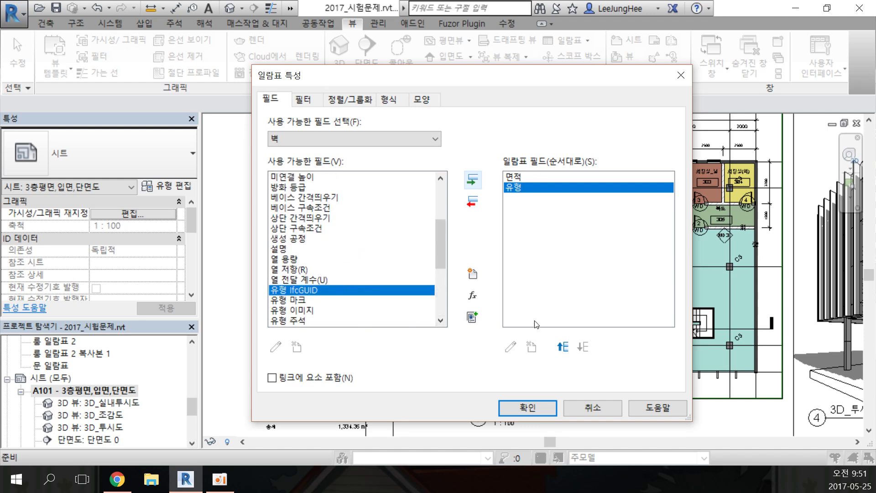
{"action": "left_click", "coordinate": [562, 346]}
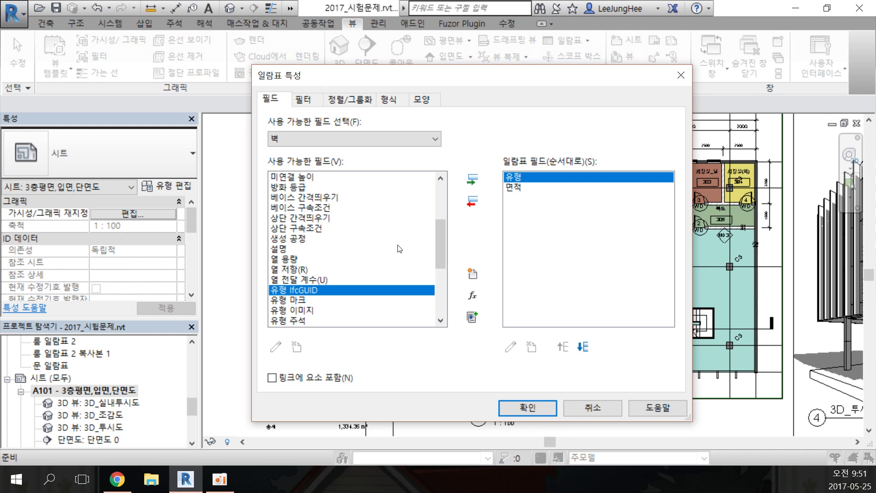
- Add the 베이스 구속조건 field as the first field, above 유형, and generate the wall schedule to review its rows
{"action": "scroll", "coordinate": [401, 244], "scroll_direction": "down", "scroll_amount": 4}
{"action": "scroll", "coordinate": [318, 254], "scroll_direction": "up", "scroll_amount": 8}
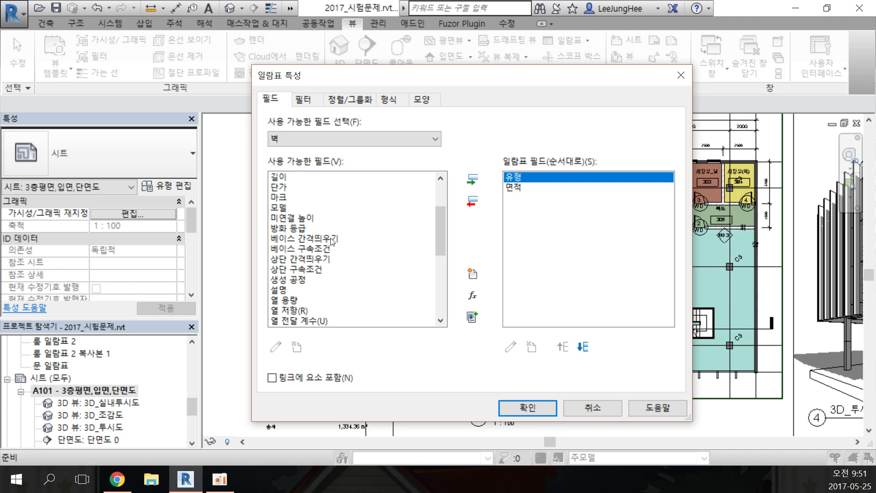
{"action": "left_click", "coordinate": [321, 248]}
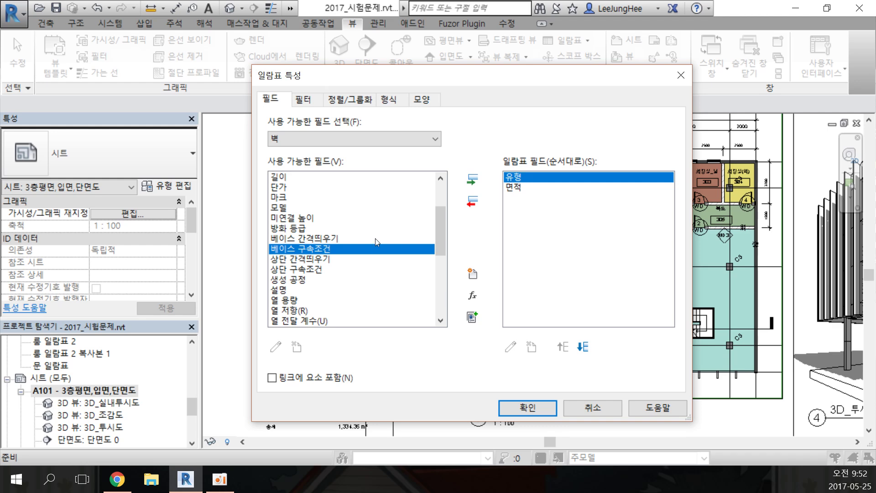
{"action": "left_click", "coordinate": [471, 182]}
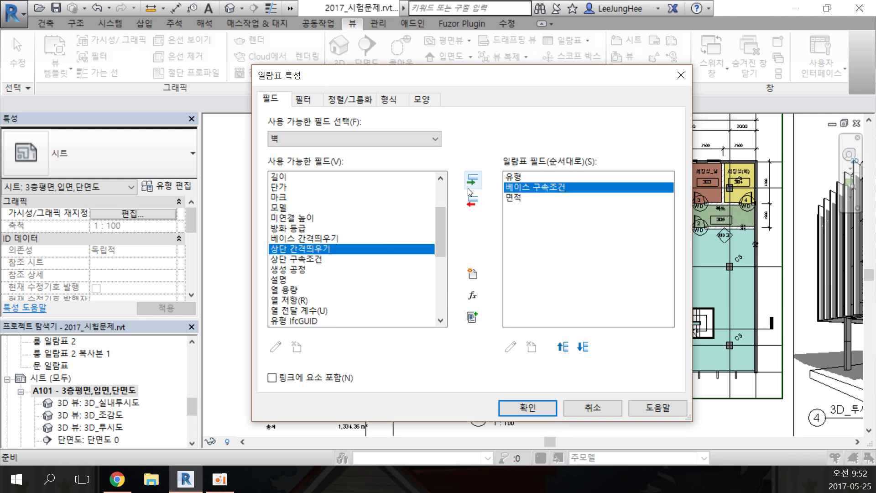
{"action": "left_click", "coordinate": [565, 348]}
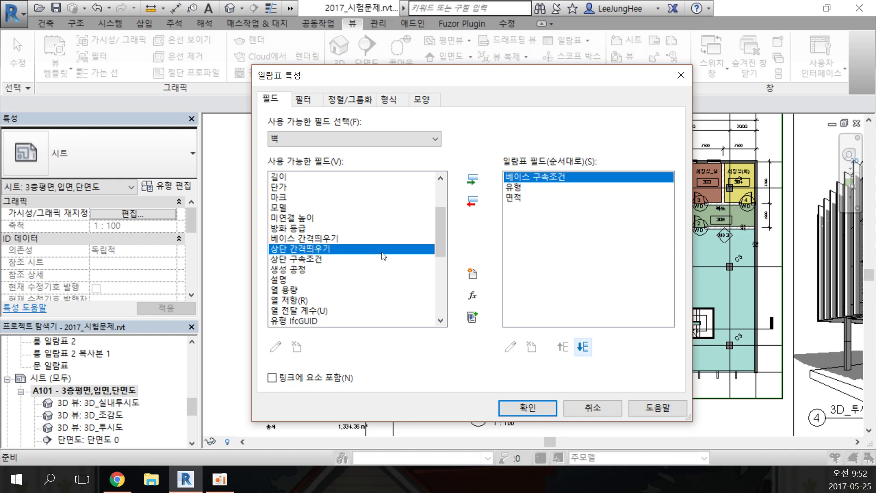
{"action": "left_click", "coordinate": [539, 407]}
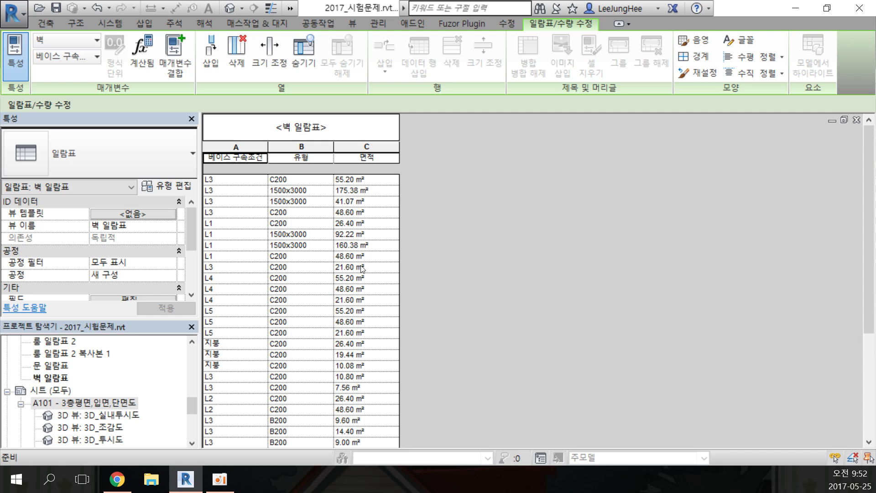
{"action": "scroll", "coordinate": [524, 333], "scroll_direction": "down", "scroll_amount": 5}
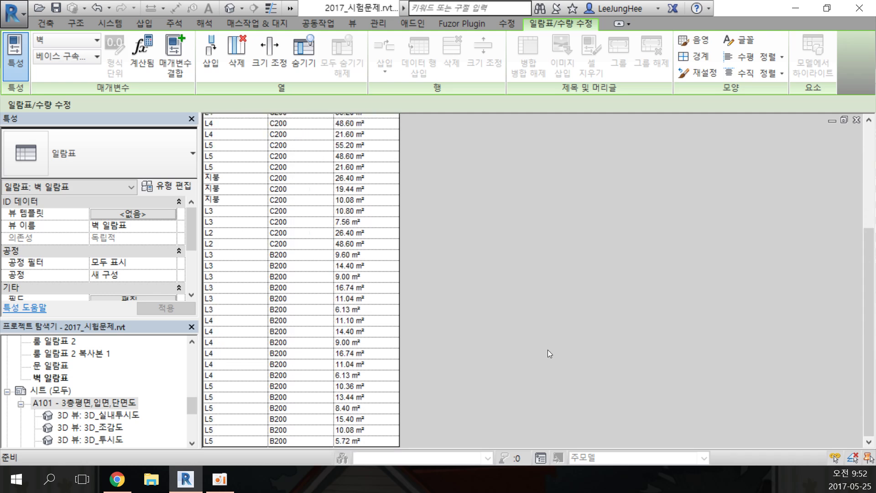
{"action": "scroll", "coordinate": [553, 346], "scroll_direction": "up", "scroll_amount": 6}
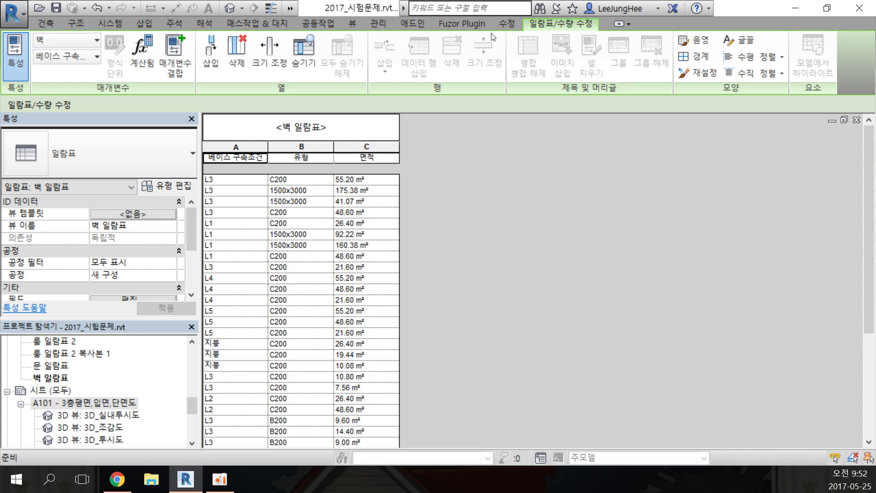
- Create a new schedule for <다중 카테고리>, keeping the name 다중 카테고리 일람표
{"action": "left_click", "coordinate": [354, 26]}
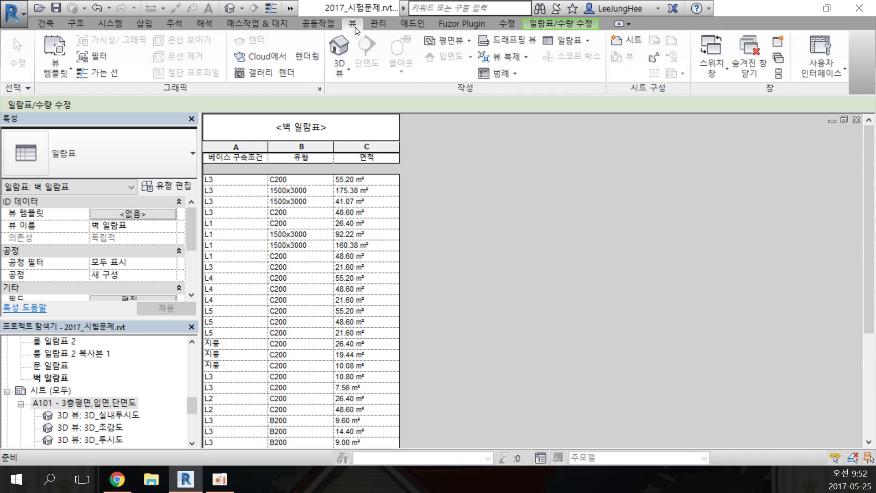
{"action": "left_click", "coordinate": [559, 41]}
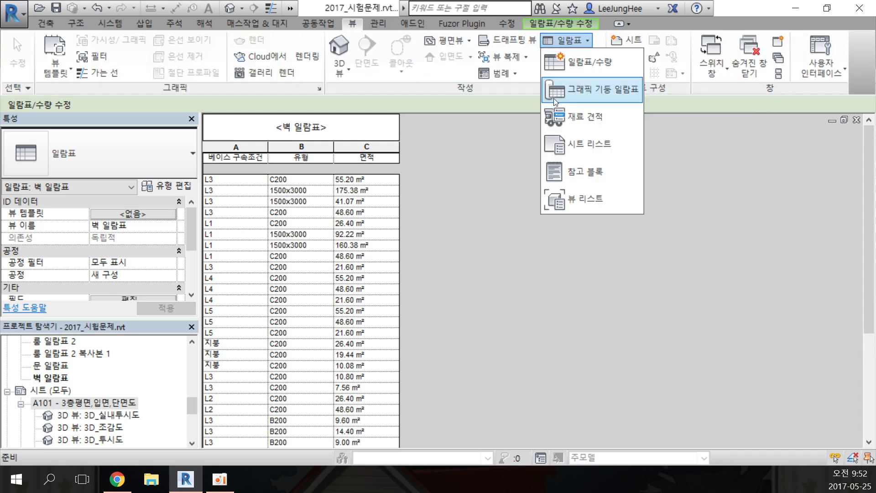
{"action": "left_click", "coordinate": [588, 62]}
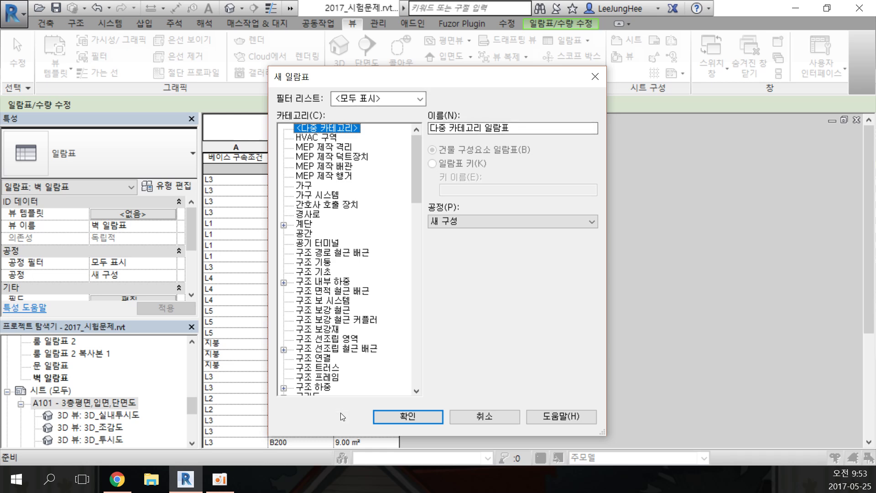
{"action": "left_click", "coordinate": [418, 419]}
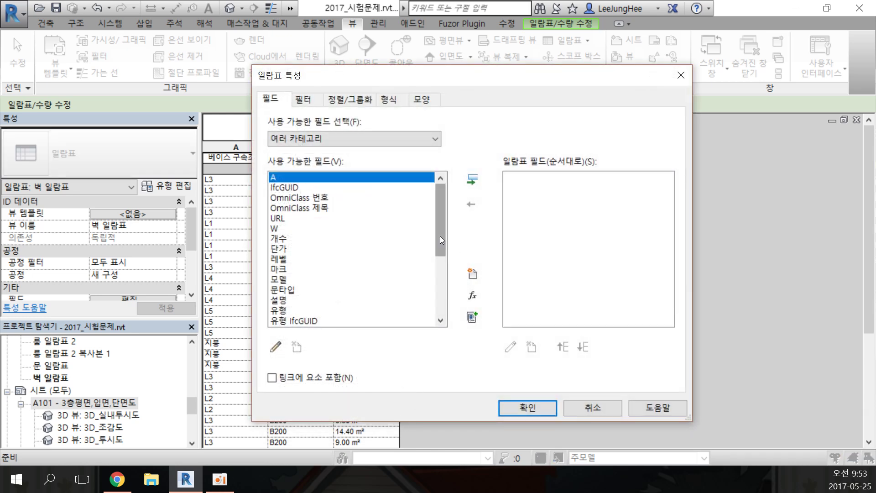
{"action": "left_click", "coordinate": [412, 141]}
{"action": "left_click", "coordinate": [413, 142]}
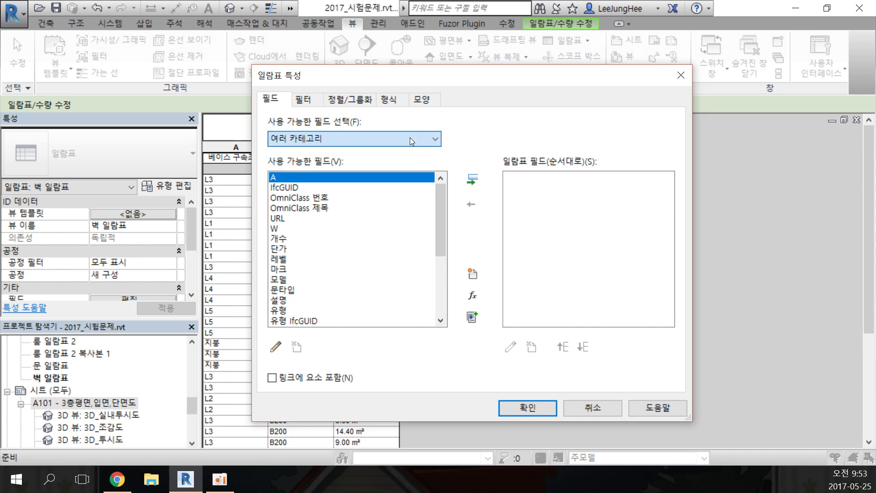
- Add the 유형 and 레벨 fields to the multi-category schedule
{"action": "left_click_drag", "start_coordinate": [443, 213], "coordinate": [443, 238]}
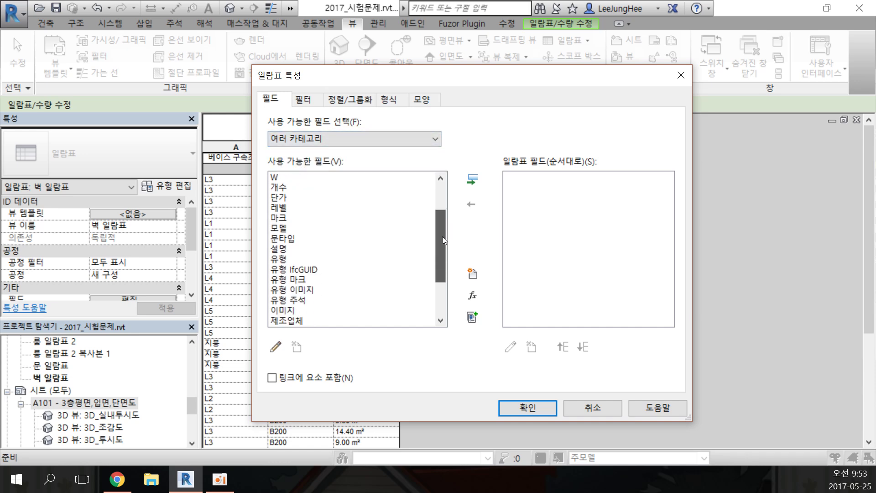
{"action": "left_click", "coordinate": [302, 261]}
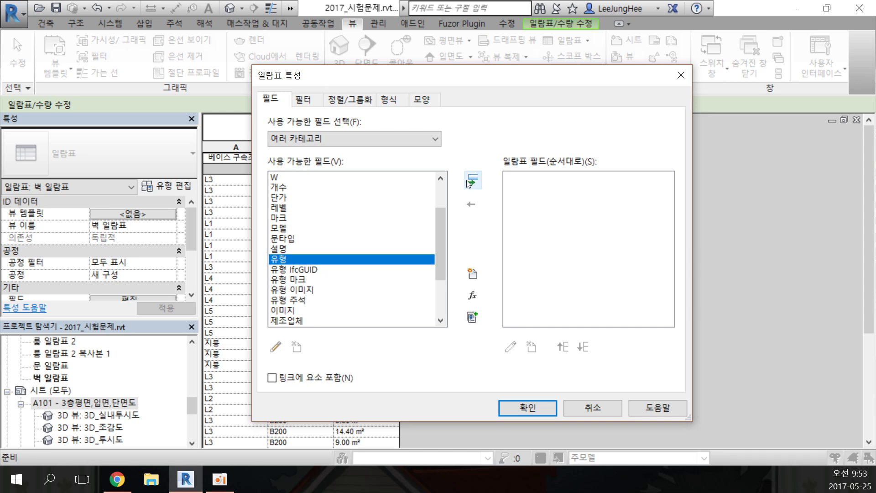
{"action": "left_click", "coordinate": [473, 180]}
{"action": "left_click", "coordinate": [278, 209]}
{"action": "left_click", "coordinate": [473, 181]}
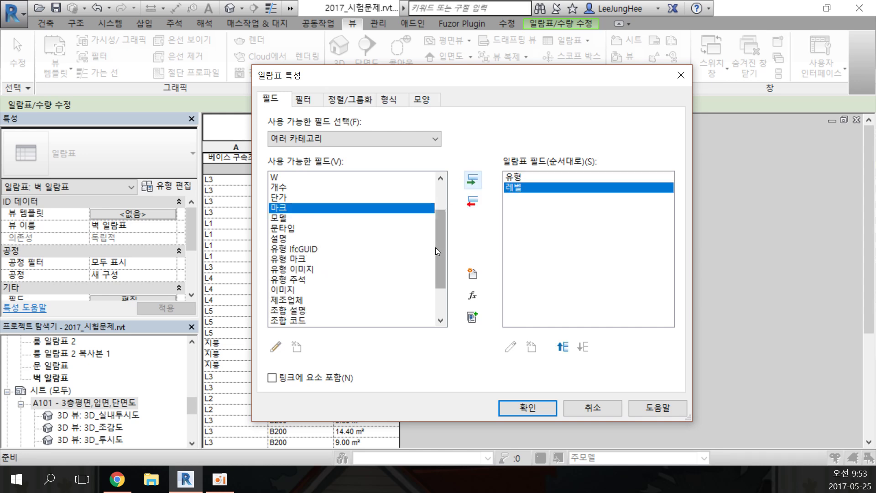
- Add the 카테고리 field after 레벨 and generate the multi-category schedule
{"action": "left_click_drag", "start_coordinate": [439, 251], "coordinate": [439, 277]}
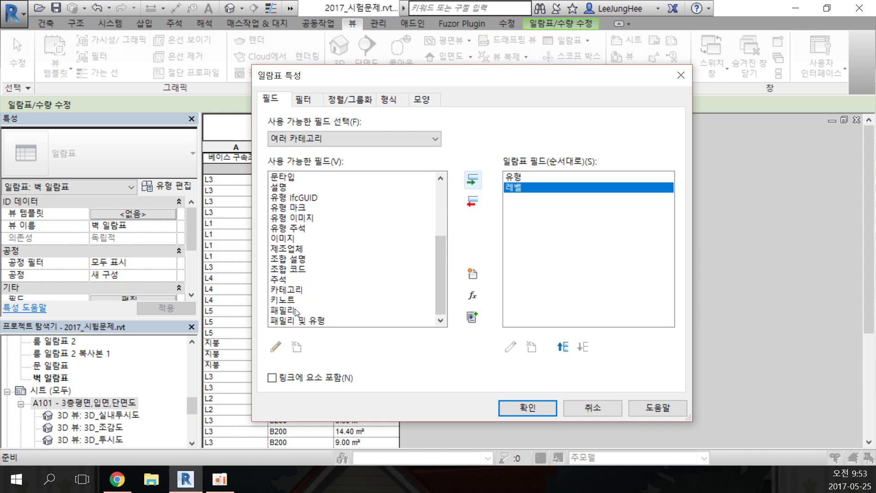
{"action": "left_click", "coordinate": [296, 291]}
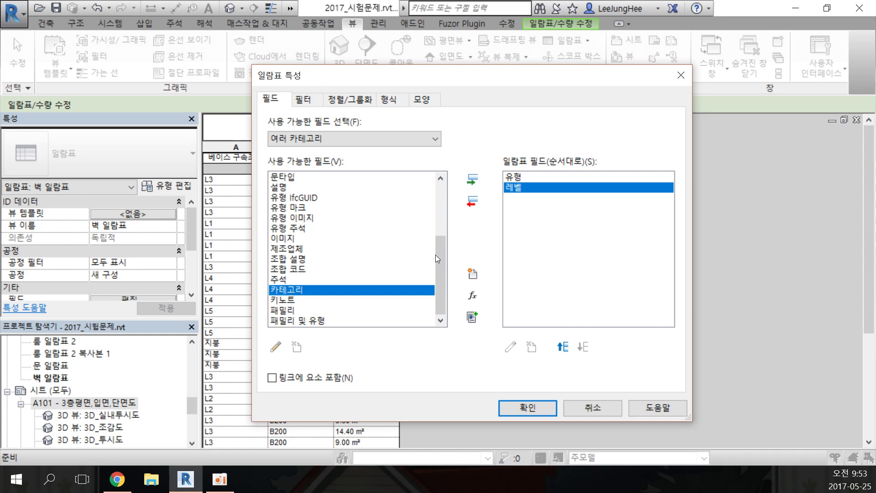
{"action": "left_click", "coordinate": [473, 180]}
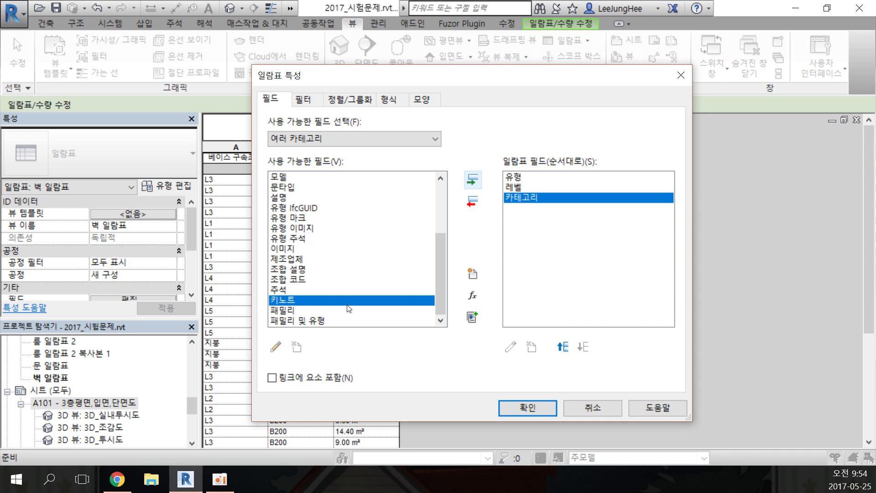
{"action": "left_click_drag", "start_coordinate": [442, 277], "coordinate": [438, 296]}
{"action": "left_click", "coordinate": [293, 313]}
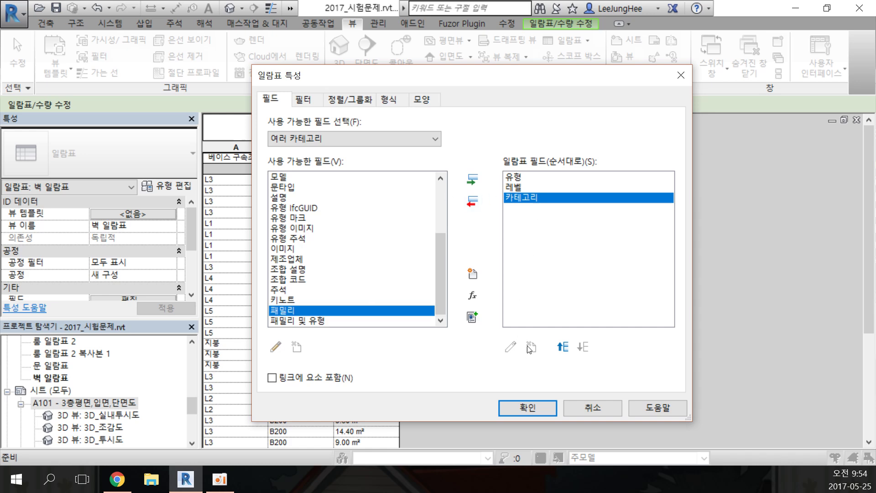
{"action": "left_click", "coordinate": [553, 404]}
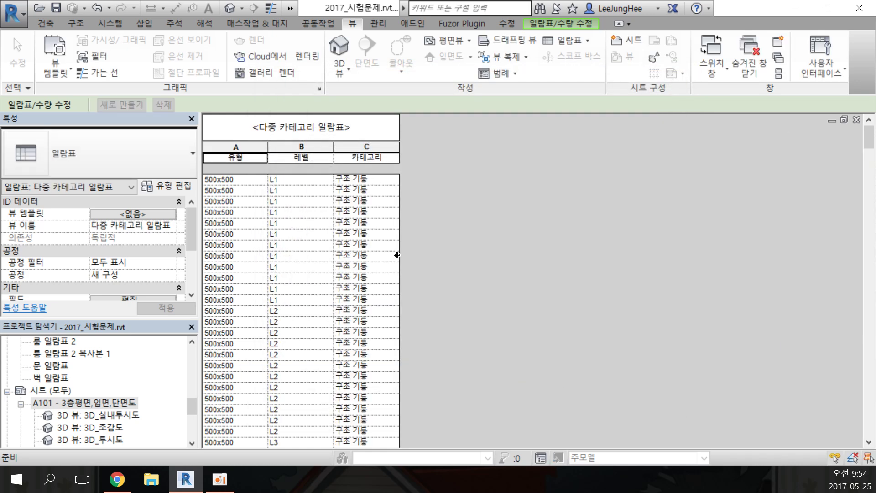
- Review the 유형, 레벨 and 카테고리 rows throughout the multi-category schedule
{"action": "scroll", "coordinate": [414, 182], "scroll_direction": "down", "scroll_amount": 5}
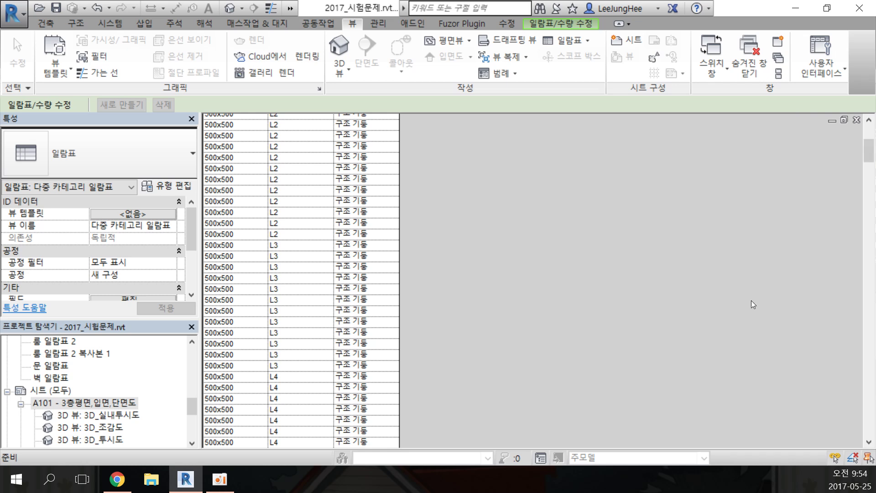
{"action": "scroll", "coordinate": [753, 305], "scroll_direction": "down", "scroll_amount": 15}
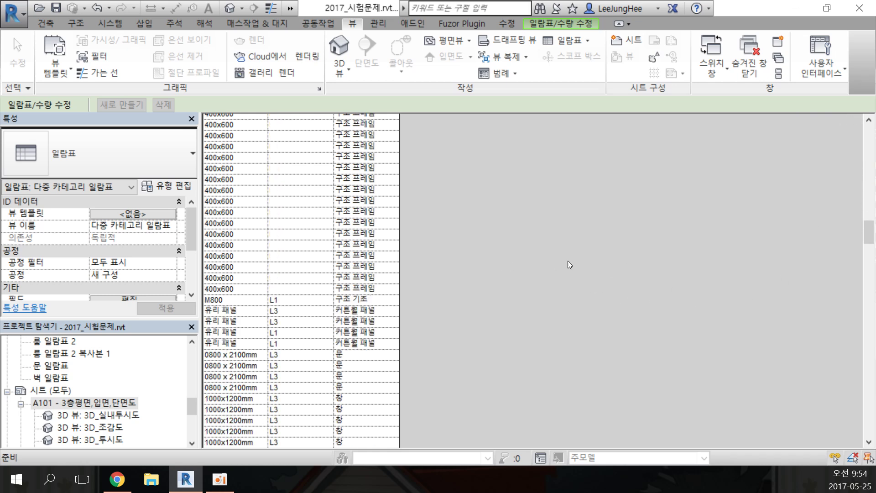
{"action": "scroll", "coordinate": [569, 265], "scroll_direction": "down", "scroll_amount": 3}
{"action": "scroll", "coordinate": [442, 305], "scroll_direction": "down", "scroll_amount": 7}
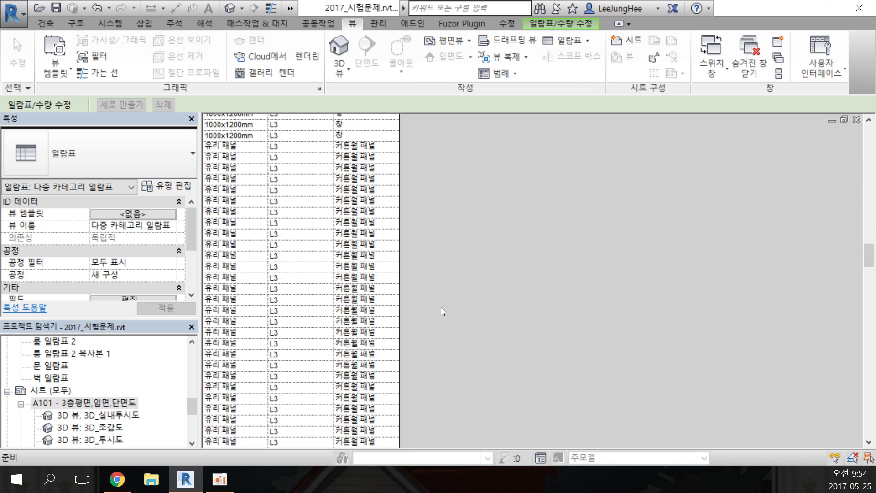
{"action": "scroll", "coordinate": [441, 308], "scroll_direction": "down", "scroll_amount": 10}
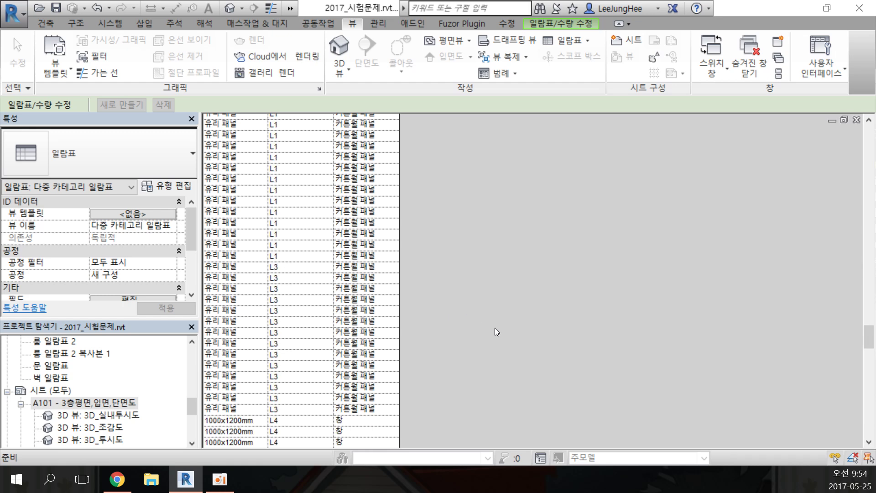
{"action": "scroll", "coordinate": [500, 321], "scroll_direction": "down", "scroll_amount": 10}
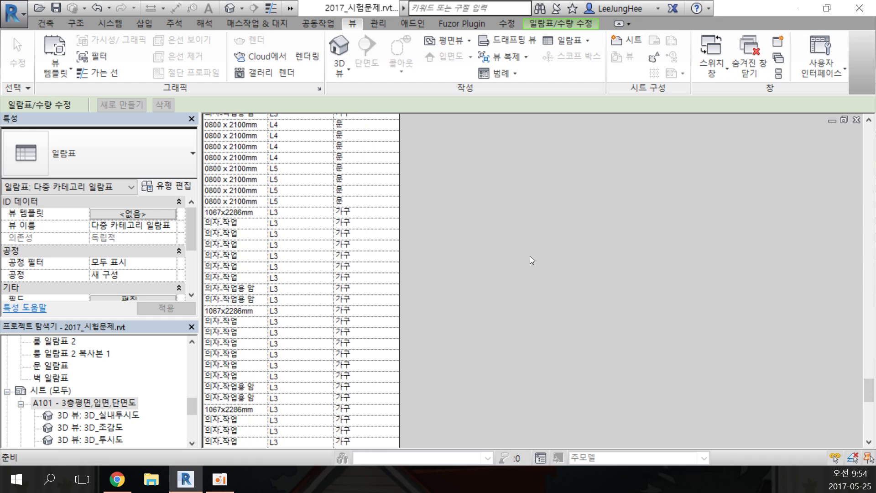
{"action": "scroll", "coordinate": [531, 261], "scroll_direction": "down", "scroll_amount": 6}
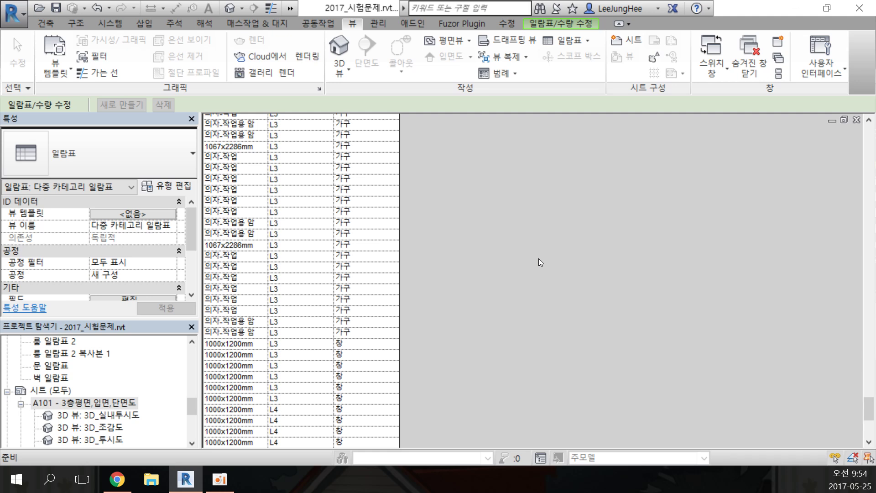
{"action": "scroll", "coordinate": [435, 250], "scroll_direction": "up", "scroll_amount": 10}
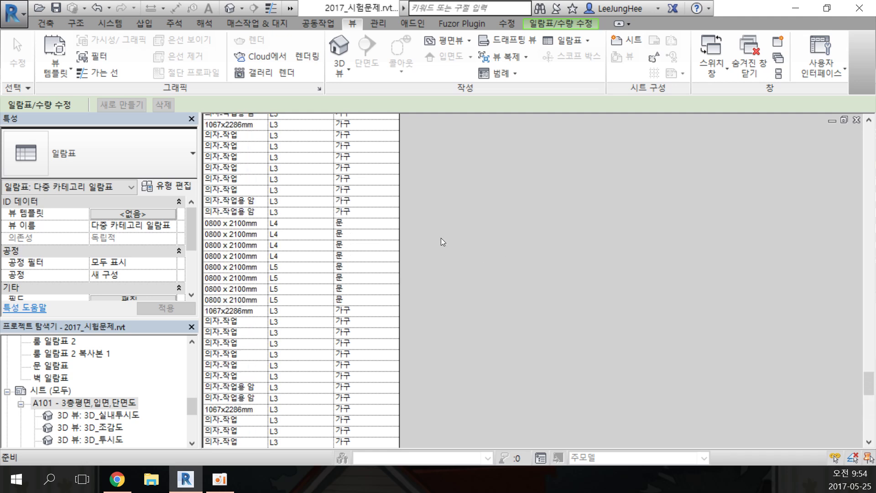
{"action": "scroll", "coordinate": [442, 238], "scroll_direction": "up", "scroll_amount": 10}
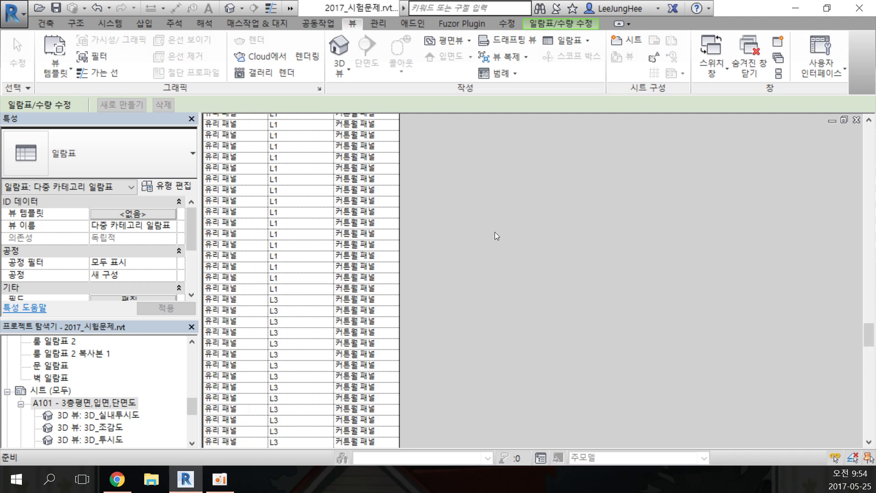
{"action": "scroll", "coordinate": [495, 233], "scroll_direction": "up", "scroll_amount": 3}
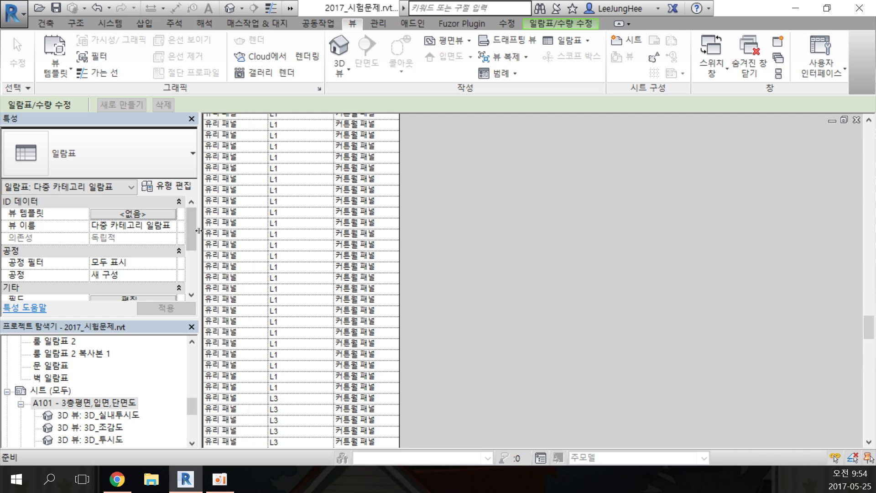
- Reopen the multi-category schedule's field settings, examine the available fields and field source categories, and close them without changes
{"action": "scroll", "coordinate": [157, 262], "scroll_direction": "down", "scroll_amount": 1}
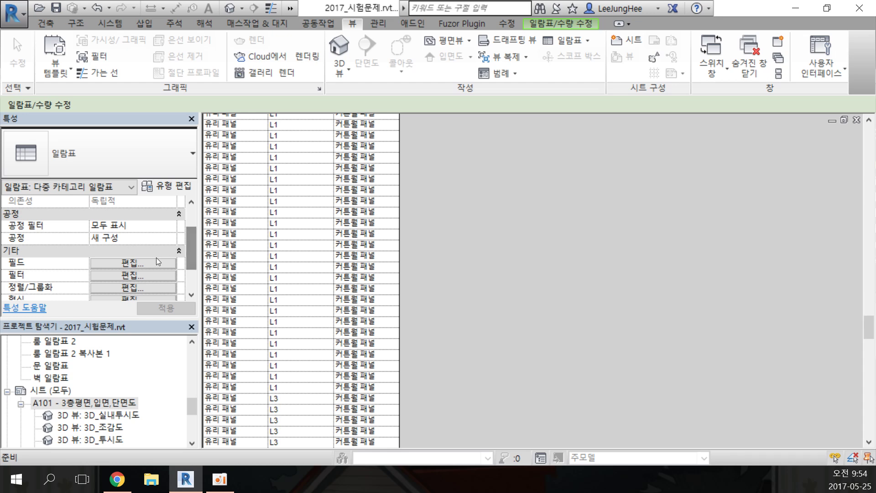
{"action": "left_click", "coordinate": [158, 263]}
{"action": "scroll", "coordinate": [323, 285], "scroll_direction": "down", "scroll_amount": 1}
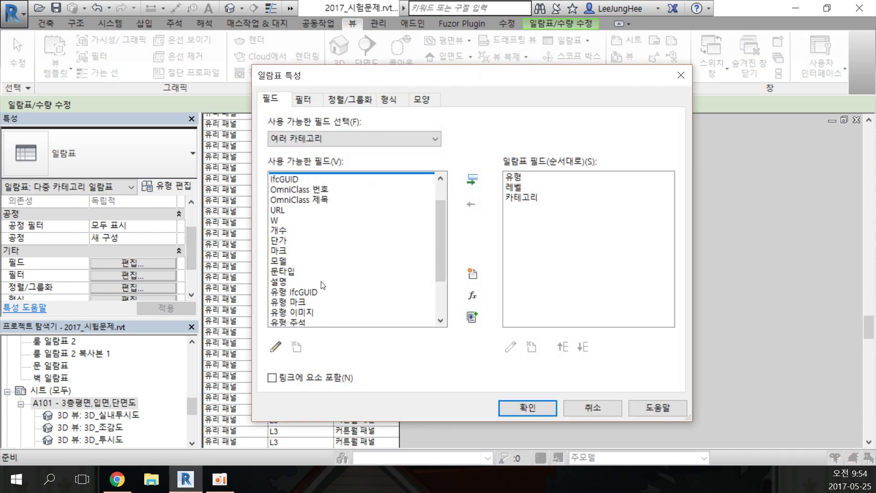
{"action": "scroll", "coordinate": [322, 284], "scroll_direction": "down", "scroll_amount": 3}
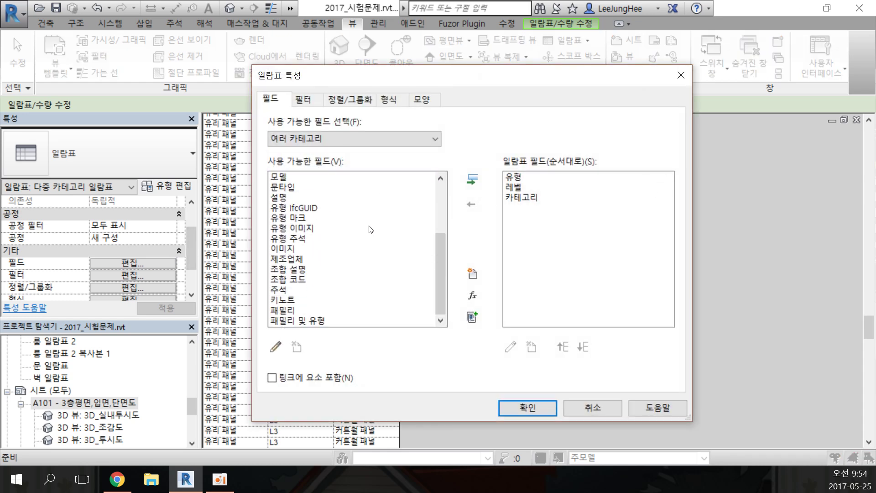
{"action": "scroll", "coordinate": [371, 229], "scroll_direction": "up", "scroll_amount": 3}
{"action": "left_click", "coordinate": [372, 140]}
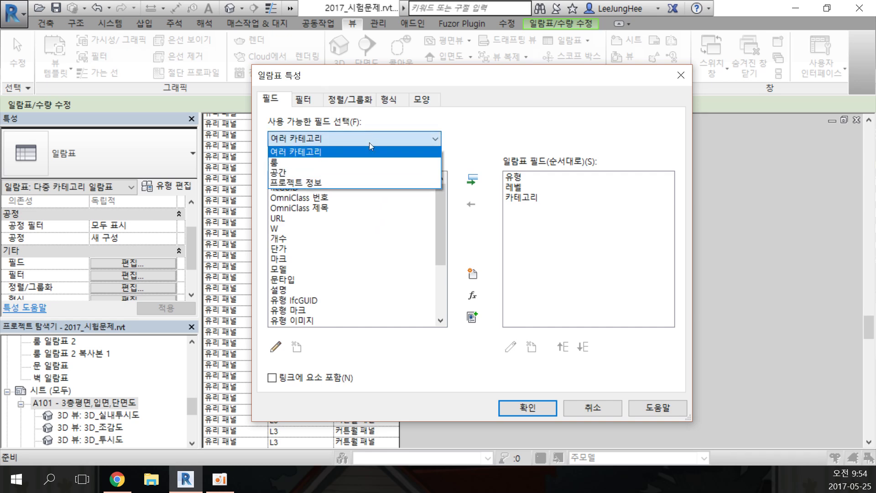
{"action": "left_click", "coordinate": [457, 148]}
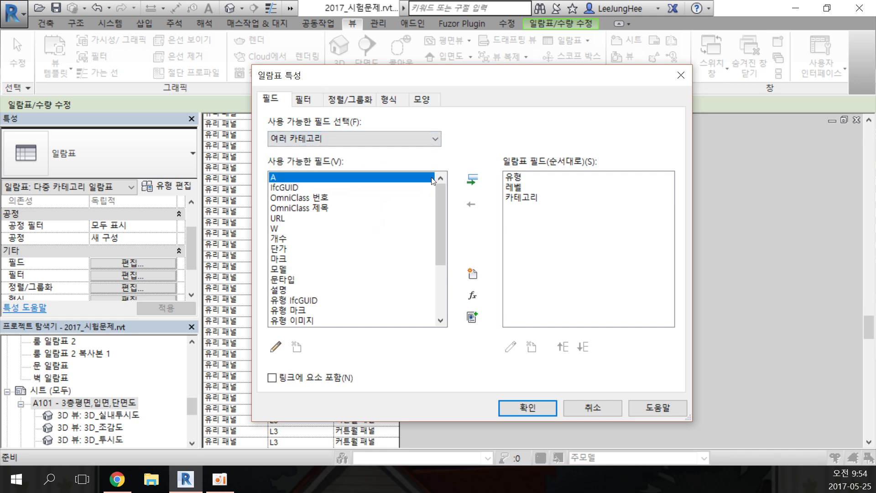
{"action": "left_click", "coordinate": [402, 140]}
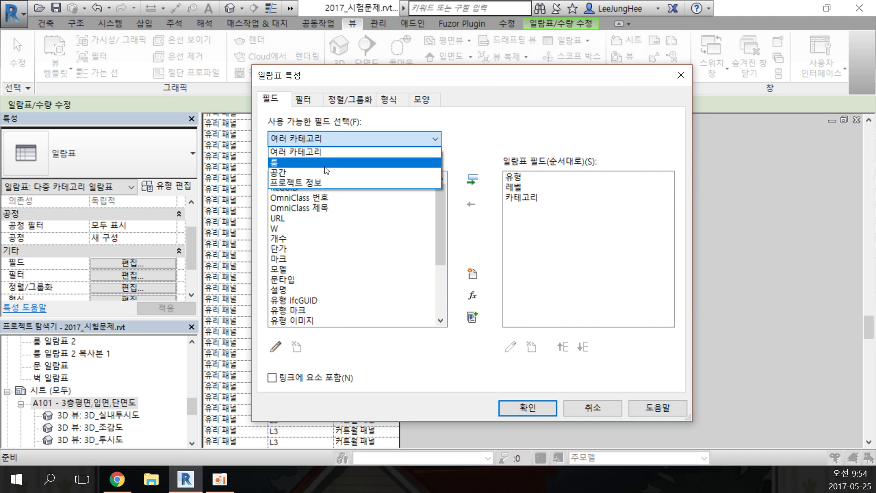
{"action": "left_click", "coordinate": [482, 132]}
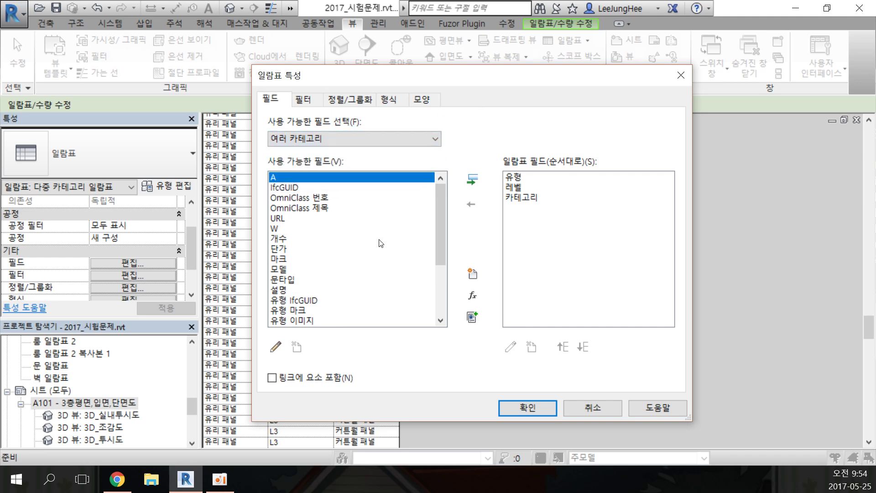
{"action": "scroll", "coordinate": [382, 247], "scroll_direction": "down", "scroll_amount": 2}
{"action": "scroll", "coordinate": [446, 271], "scroll_direction": "down", "scroll_amount": 1}
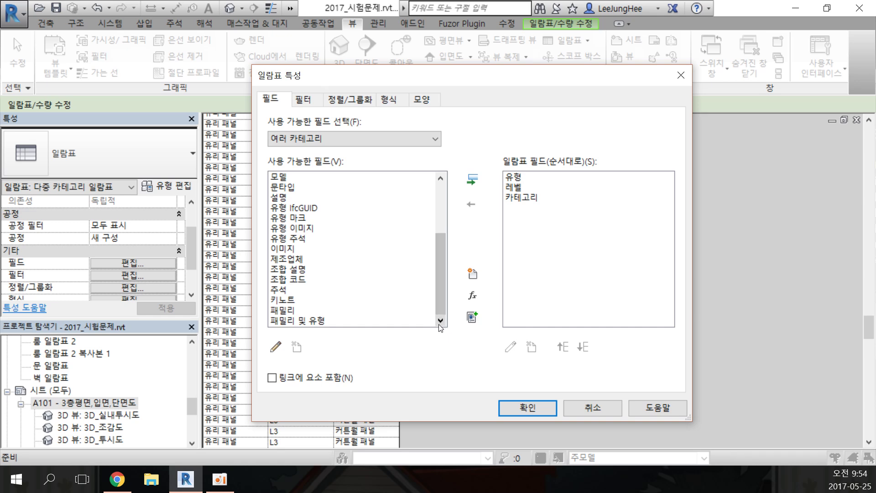
{"action": "left_click", "coordinate": [584, 413]}
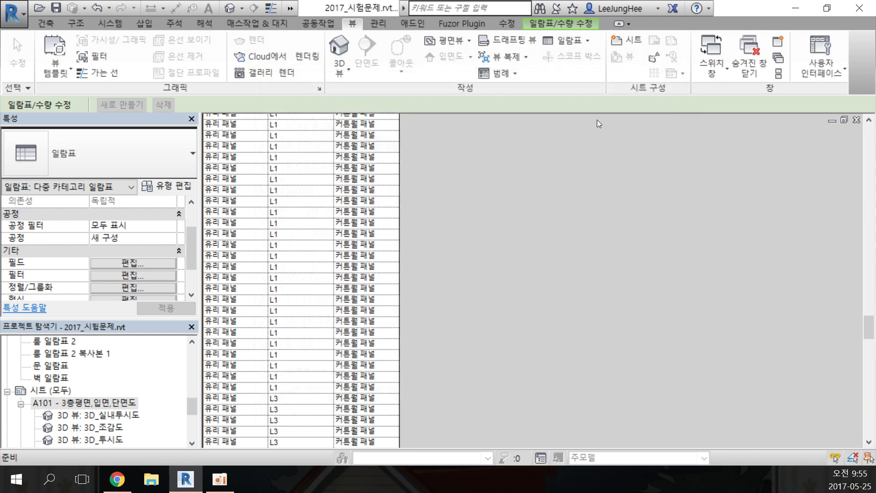
- Create a new material takeoff for <다중 카테고리>, keeping the name 다중 카테고리 재료 견적
{"action": "left_click", "coordinate": [570, 40]}
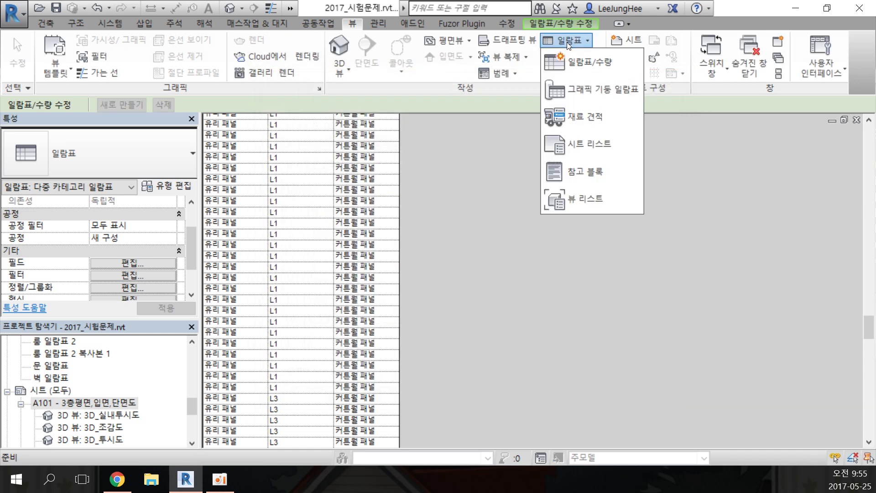
{"action": "left_click", "coordinate": [587, 115]}
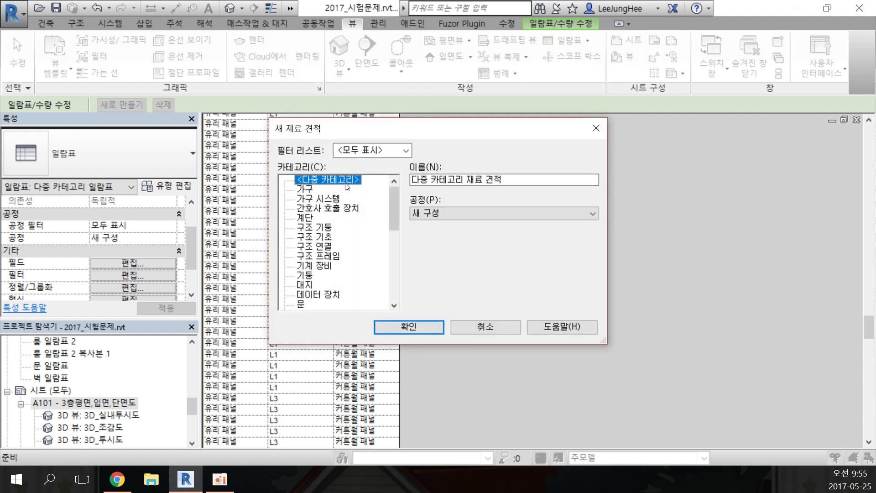
{"action": "left_click", "coordinate": [423, 331]}
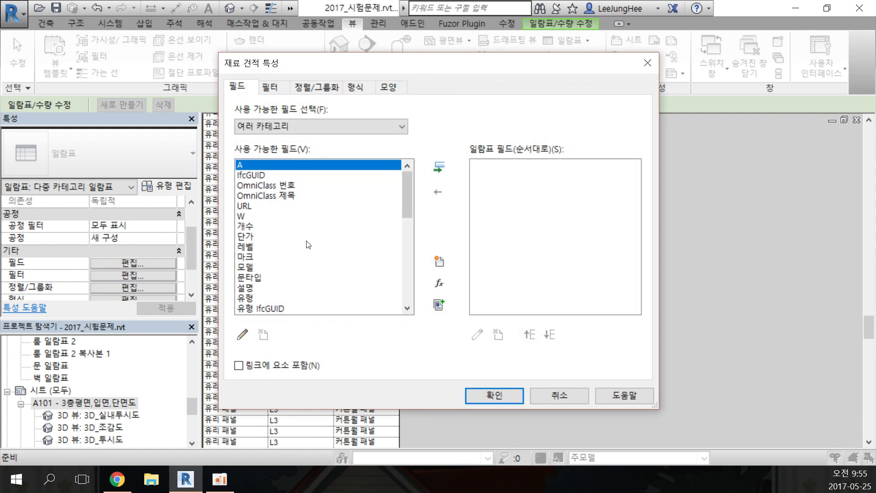
- Add the 재료: 체적 field to the material takeoff
{"action": "left_click", "coordinate": [262, 280]}
{"action": "scroll", "coordinate": [338, 281], "scroll_direction": "down", "scroll_amount": 10}
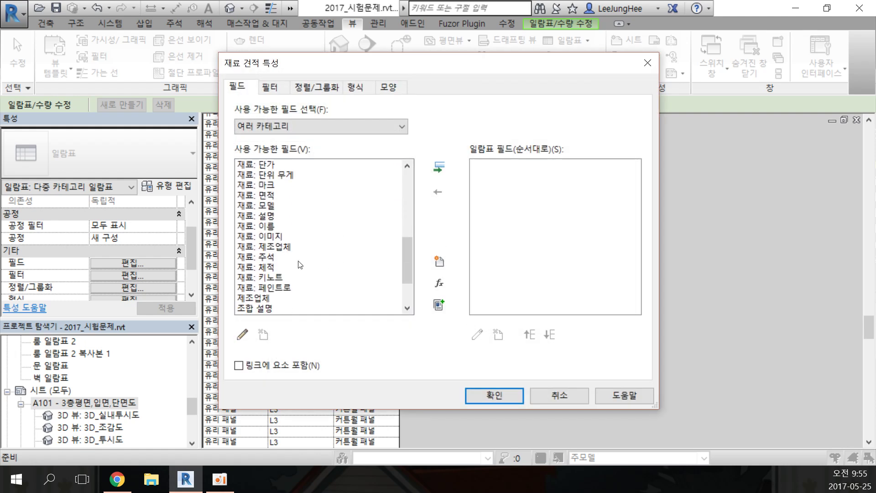
{"action": "left_click", "coordinate": [256, 196]}
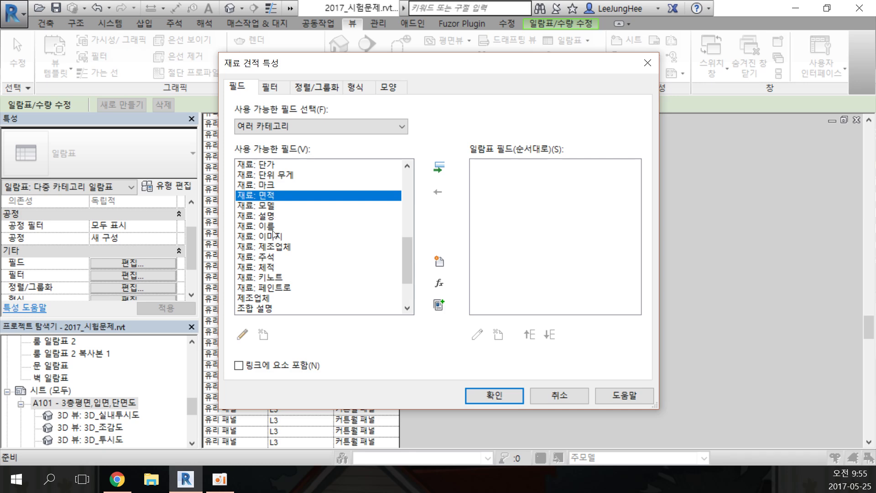
{"action": "left_click", "coordinate": [270, 267]}
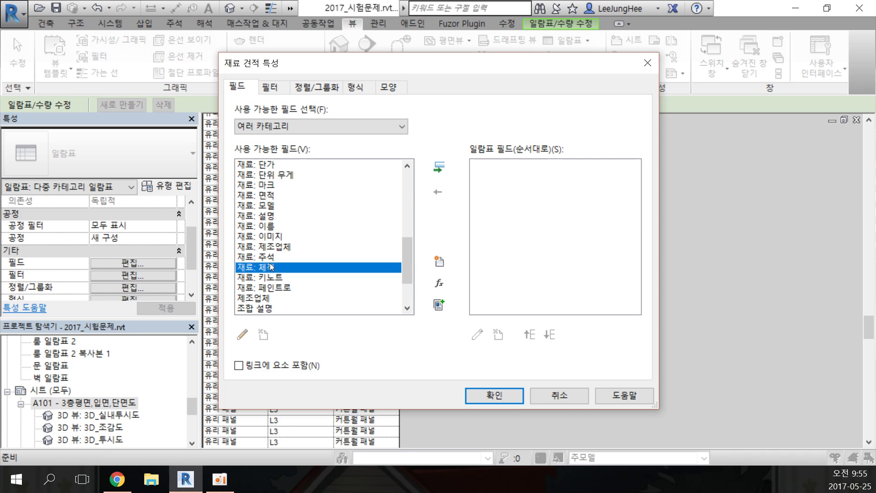
{"action": "left_click", "coordinate": [439, 168]}
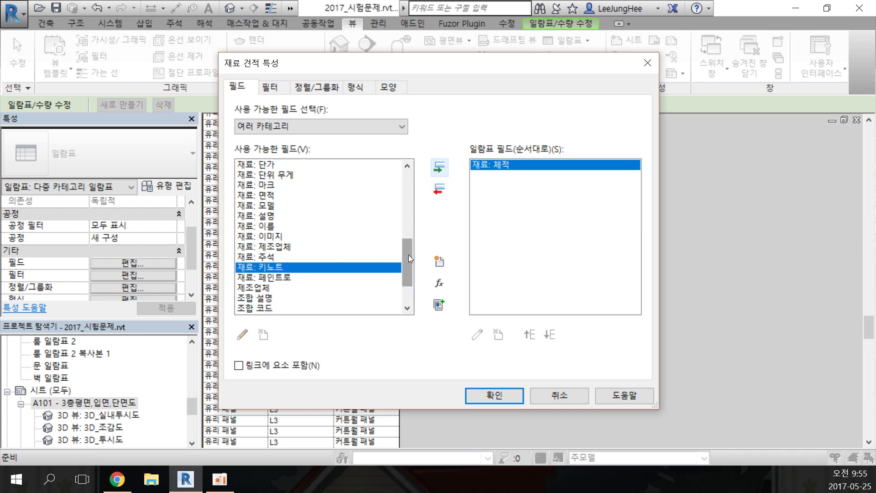
- Add the 카테고리 and 유형 fields to the material takeoff, below 재료: 체적
{"action": "left_click_drag", "start_coordinate": [407, 259], "coordinate": [407, 276]}
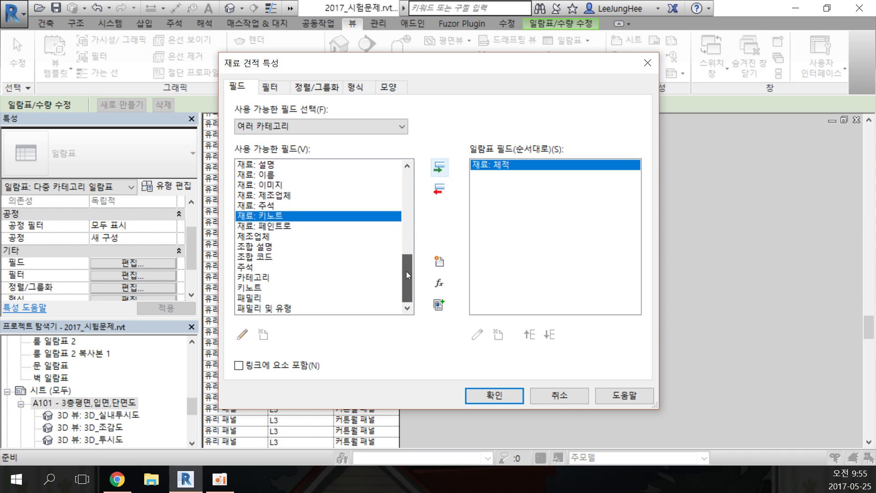
{"action": "left_click", "coordinate": [263, 289]}
{"action": "left_click", "coordinate": [270, 277]}
{"action": "left_click", "coordinate": [439, 167]}
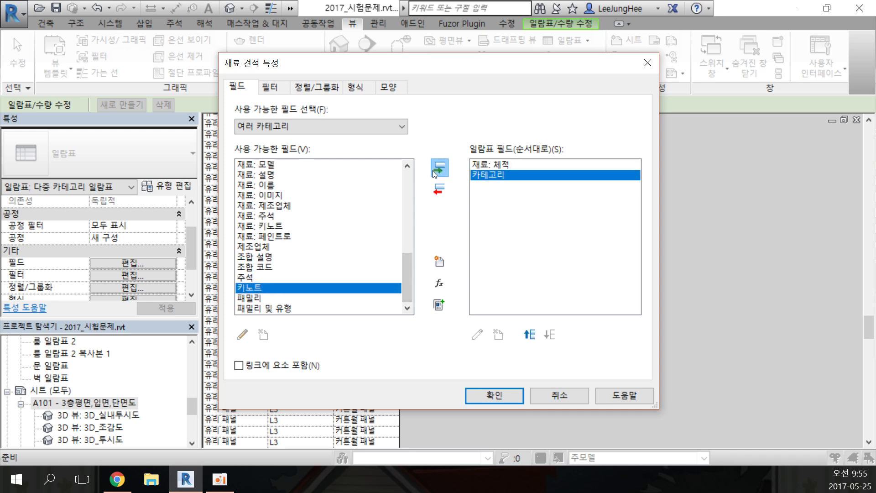
{"action": "left_click_drag", "start_coordinate": [407, 268], "coordinate": [408, 215]}
{"action": "left_click", "coordinate": [289, 206]}
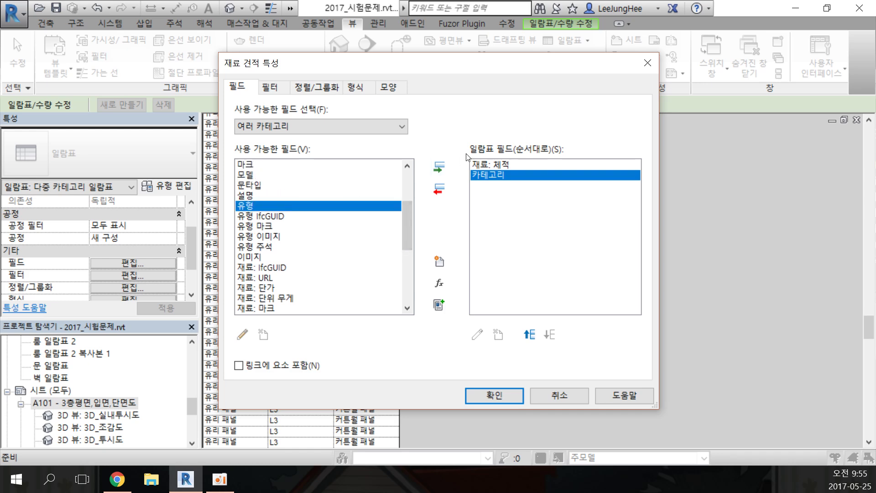
{"action": "left_click", "coordinate": [438, 168]}
- Add 재료: 이름 as the first field of the material takeoff and widen the material name column to fit its text
{"action": "scroll", "coordinate": [344, 249], "scroll_direction": "down", "scroll_amount": 3}
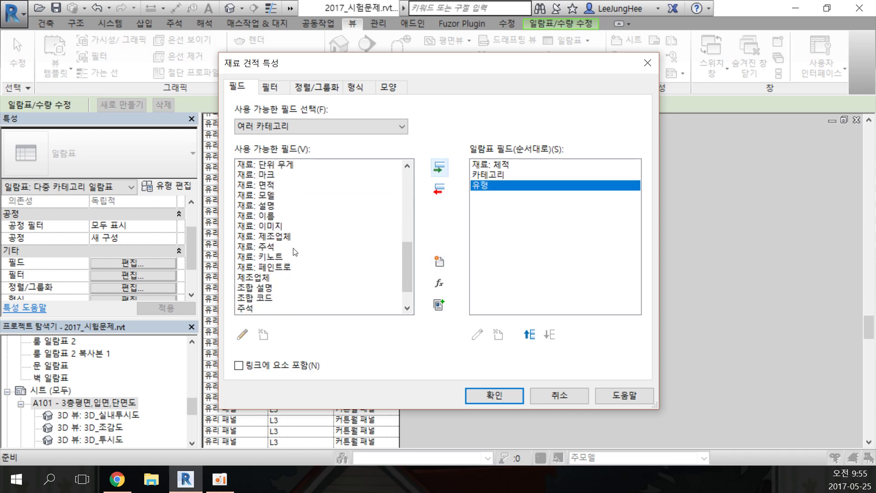
{"action": "left_click", "coordinate": [274, 246]}
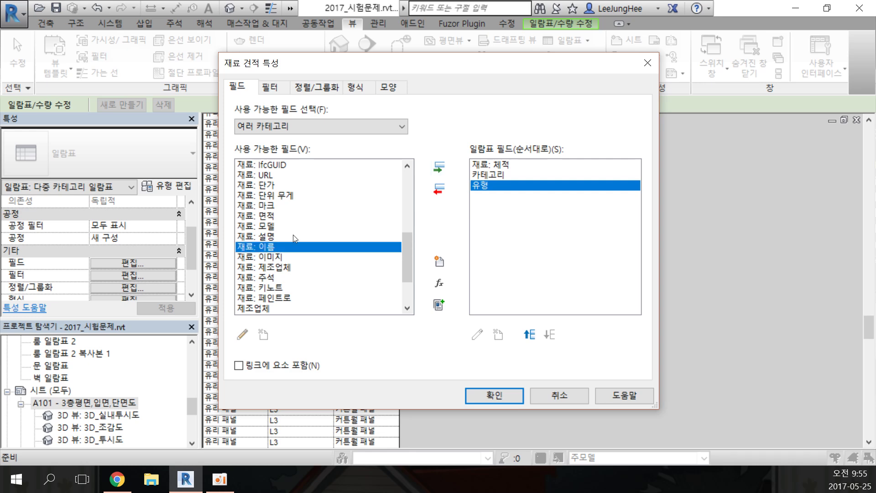
{"action": "left_click", "coordinate": [439, 167]}
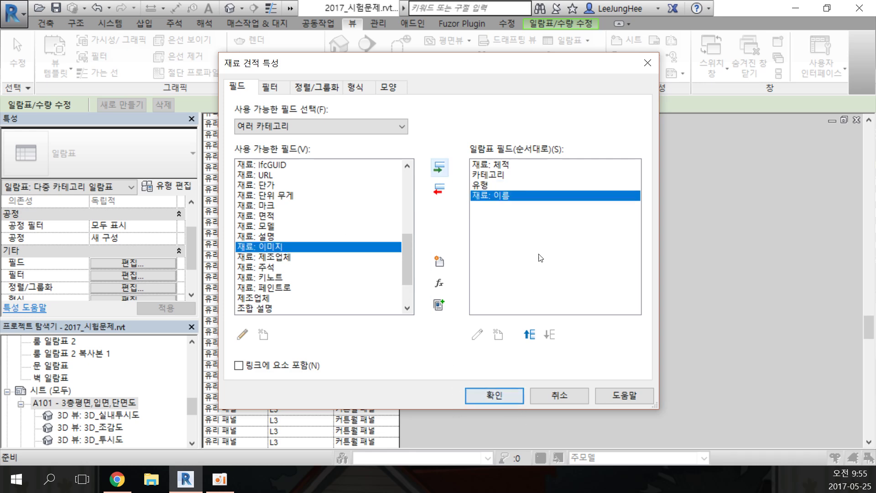
{"action": "left_click", "coordinate": [530, 335]}
{"action": "left_click", "coordinate": [530, 336]}
{"action": "left_click", "coordinate": [529, 336]}
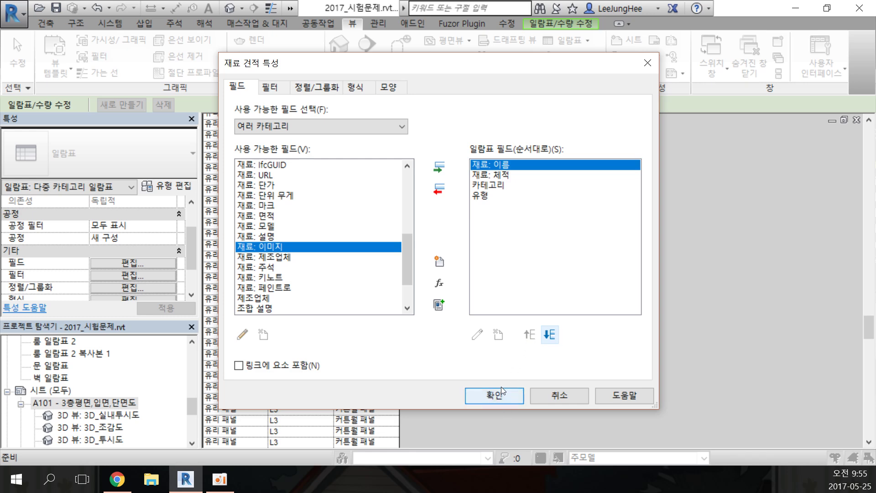
{"action": "left_click", "coordinate": [502, 396]}
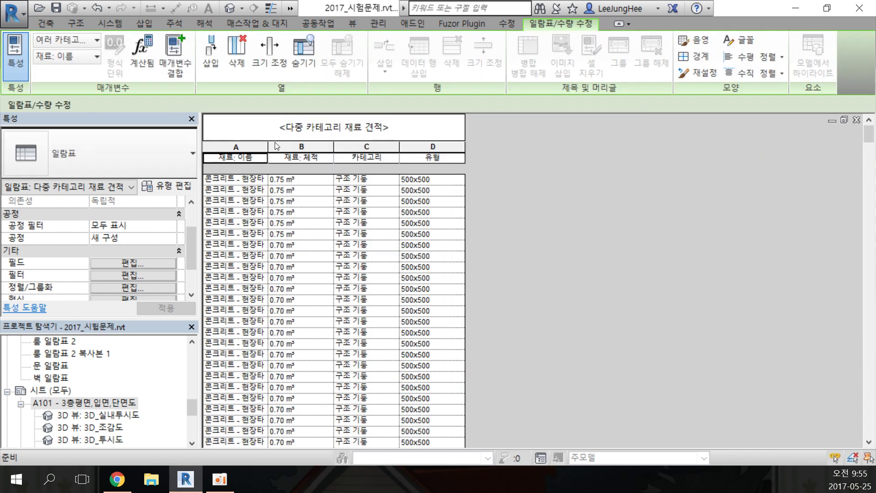
{"action": "left_click_drag", "start_coordinate": [268, 148], "coordinate": [329, 148]}
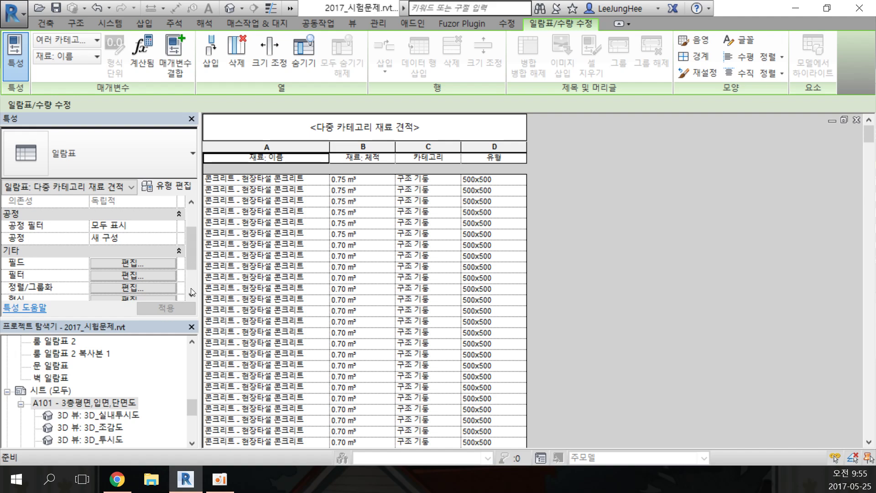
- Sort the material takeoff by 재료: 이름 and add a footer showing 합계만 for each material
{"action": "left_click", "coordinate": [158, 266]}
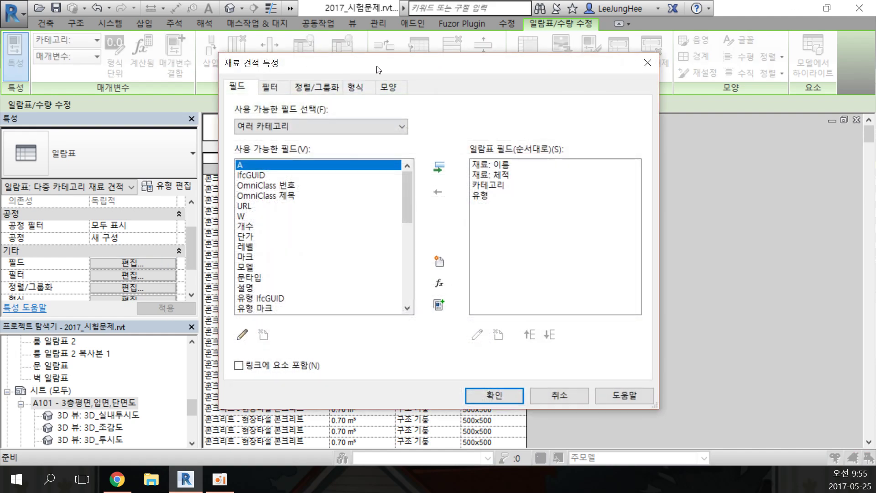
{"action": "left_click_drag", "start_coordinate": [377, 66], "coordinate": [513, 70]}
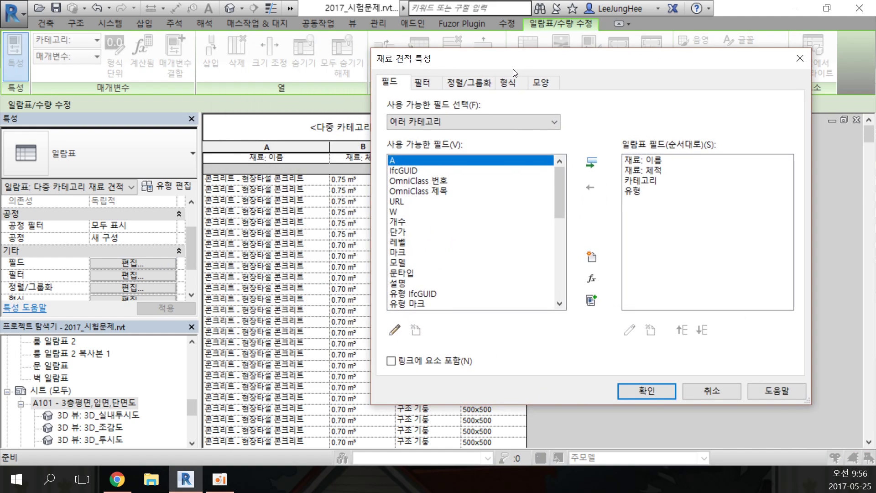
{"action": "left_click", "coordinate": [492, 90]}
{"action": "left_click", "coordinate": [498, 110]}
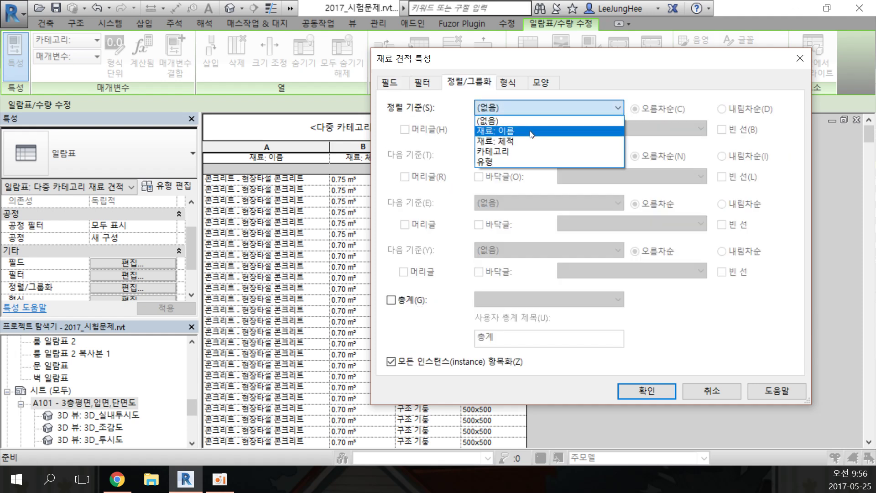
{"action": "left_click", "coordinate": [530, 131]}
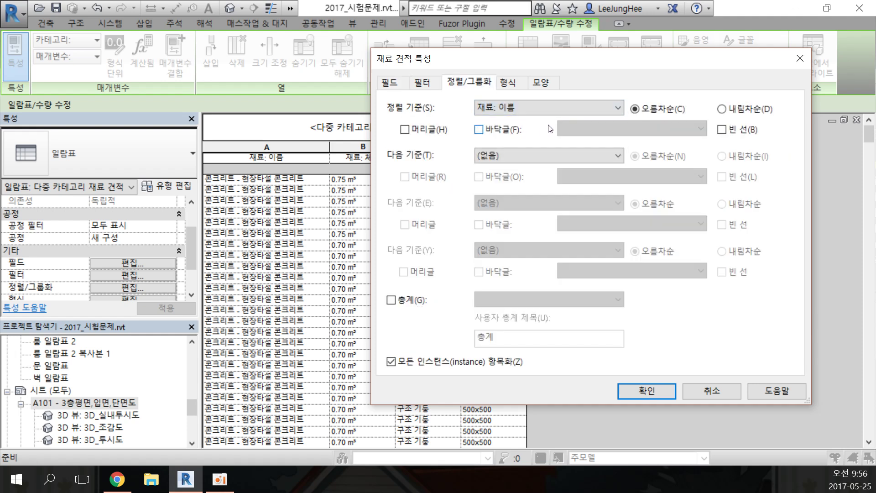
{"action": "left_click", "coordinate": [515, 132]}
{"action": "left_click", "coordinate": [645, 130]}
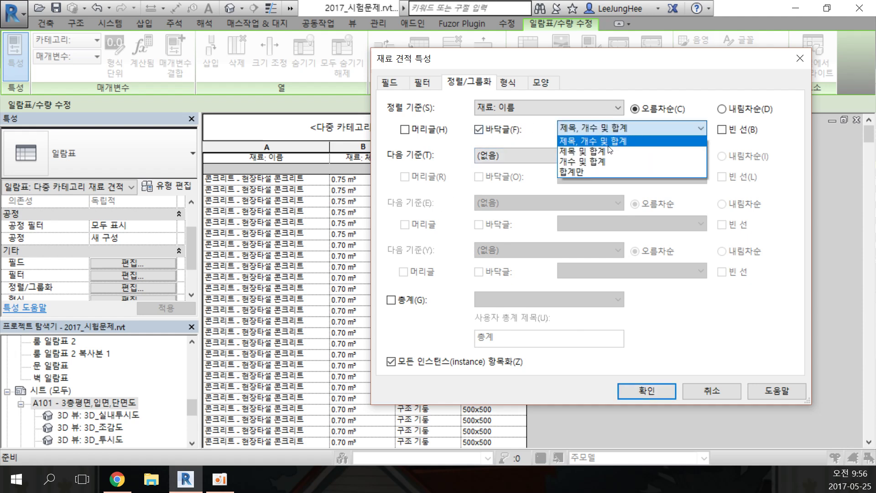
{"action": "left_click", "coordinate": [598, 173]}
- Set the calculation of the 재료: 체적 field to 총합 계산
{"action": "left_click", "coordinate": [508, 83]}
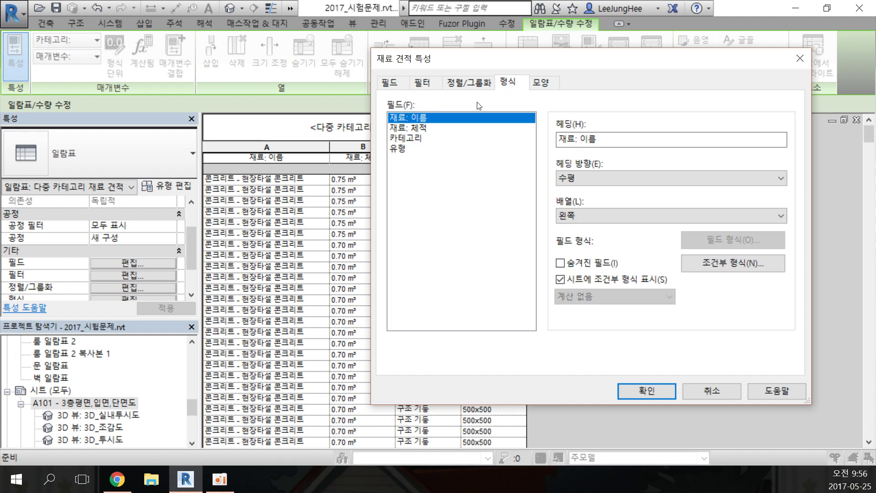
{"action": "left_click", "coordinate": [417, 128]}
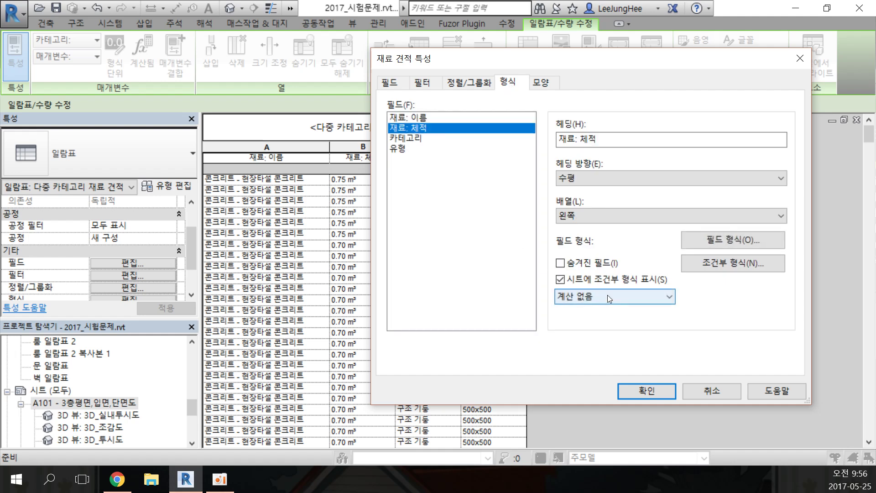
{"action": "left_click", "coordinate": [613, 296]}
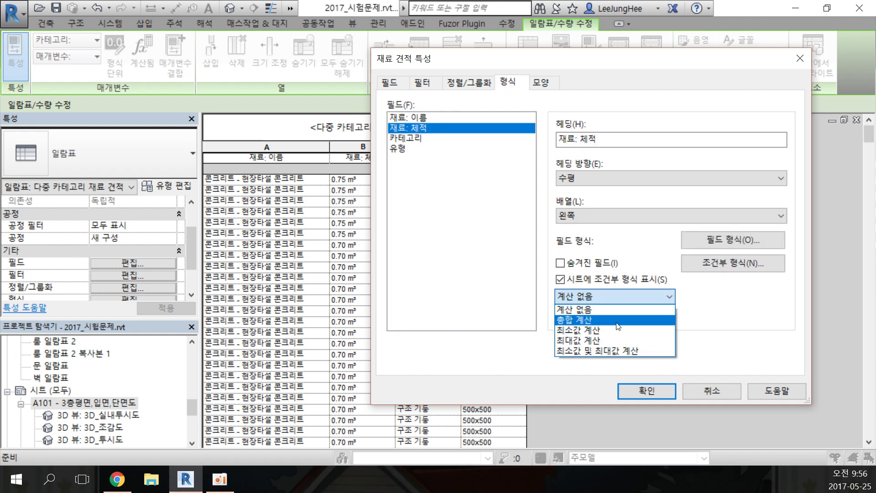
{"action": "left_click", "coordinate": [618, 325]}
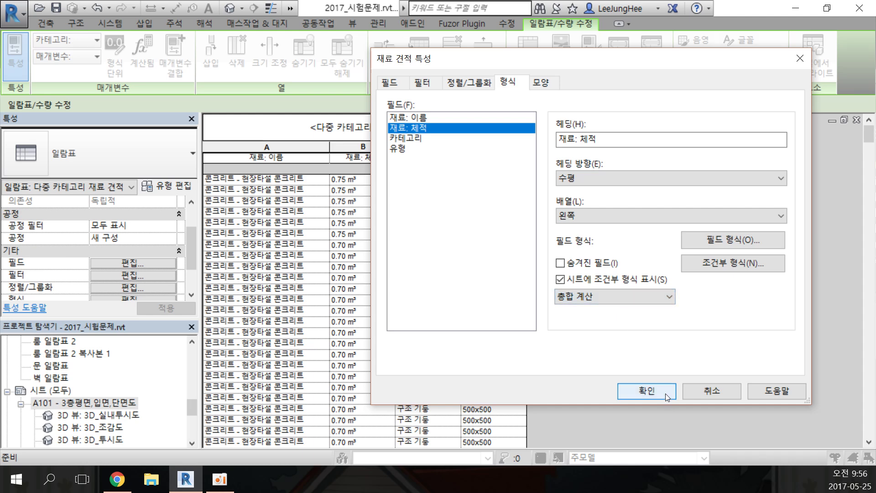
- Add 카테고리 as the second sort criterion, turn off itemizing every instance, and enable the grand total
{"action": "left_click", "coordinate": [477, 83]}
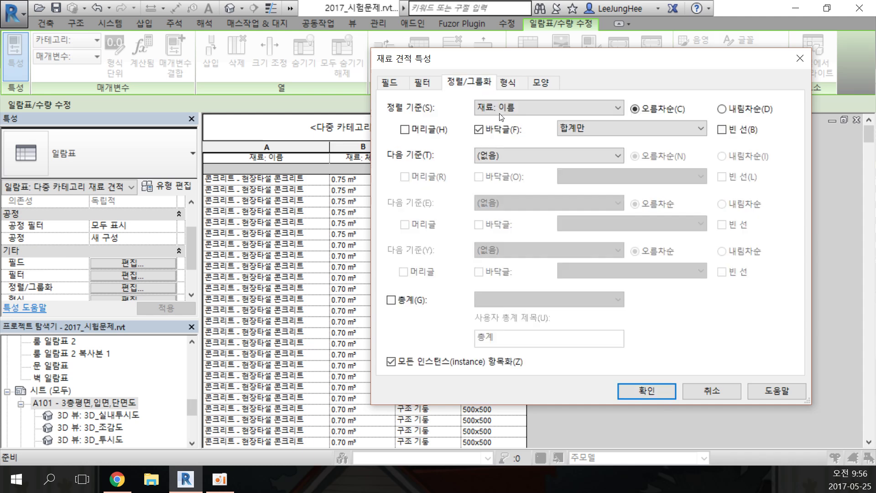
{"action": "left_click", "coordinate": [525, 154]}
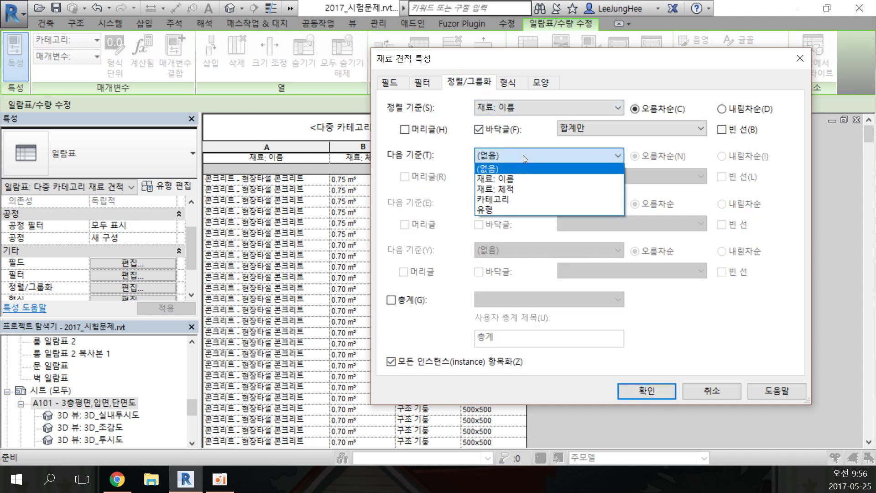
{"action": "left_click", "coordinate": [552, 199]}
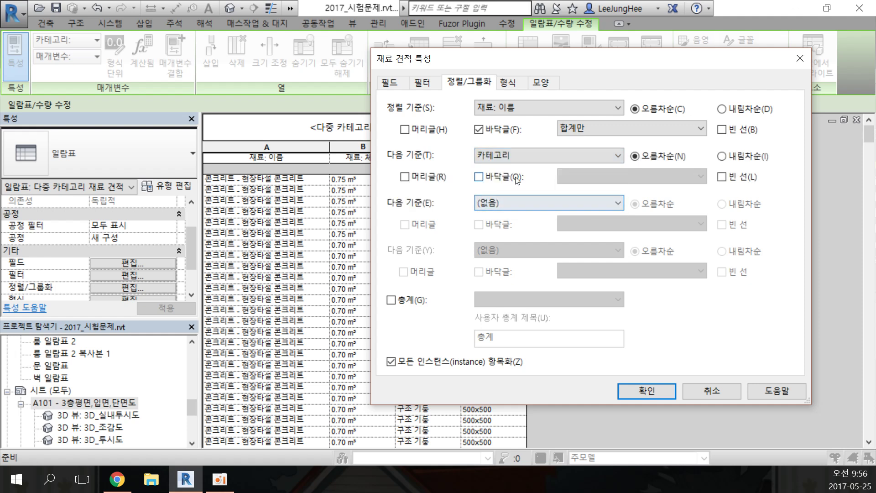
{"action": "left_click", "coordinate": [428, 365]}
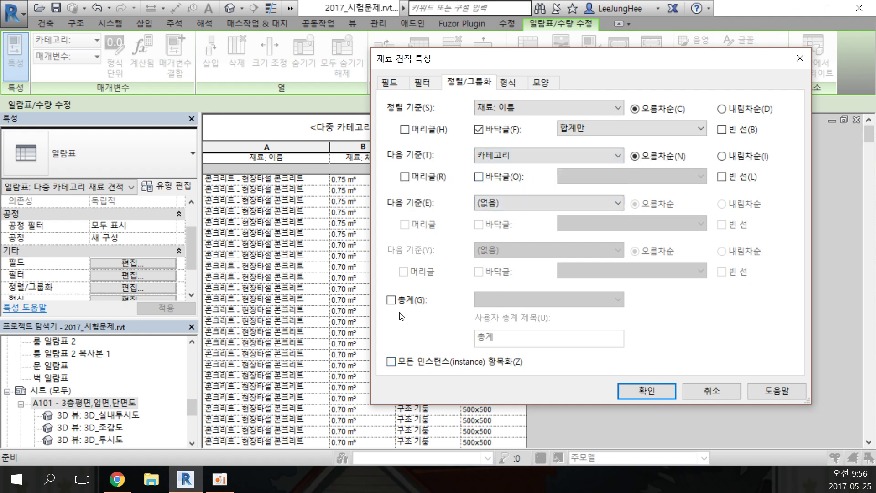
{"action": "left_click", "coordinate": [401, 302]}
{"action": "left_click", "coordinate": [646, 389]}
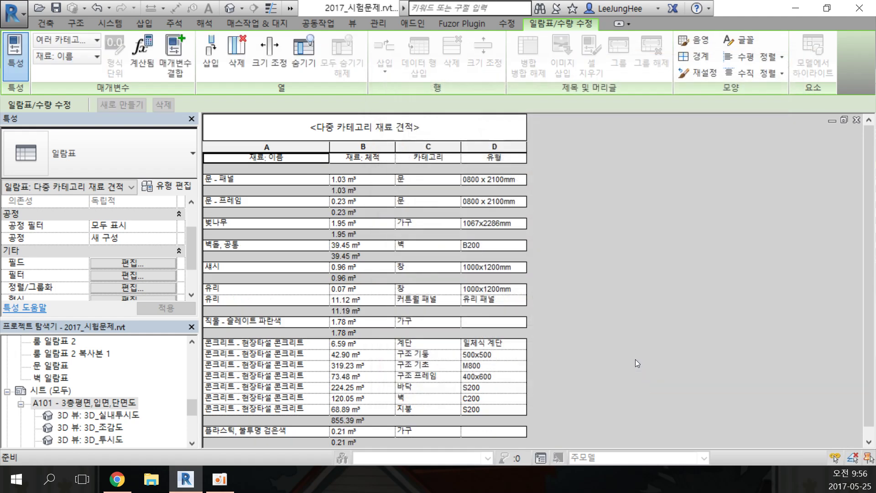
{"action": "scroll", "coordinate": [323, 259], "scroll_direction": "down", "scroll_amount": 1}
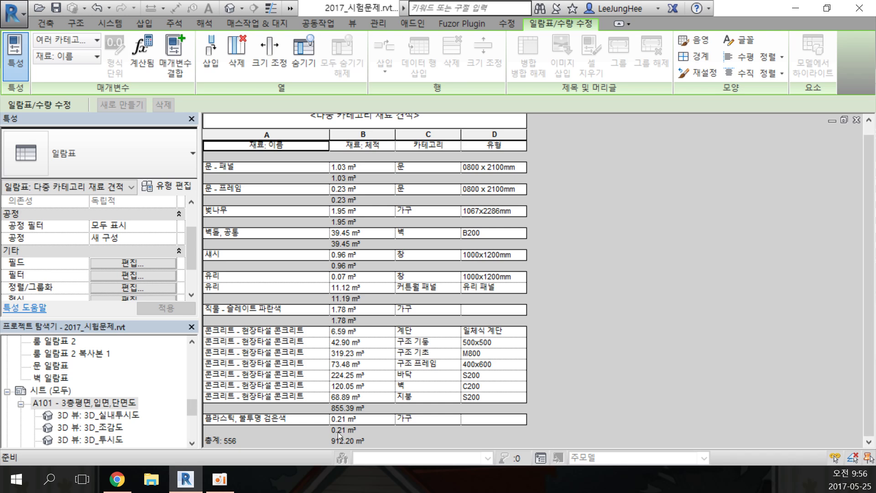
{"action": "left_click", "coordinate": [157, 264]}
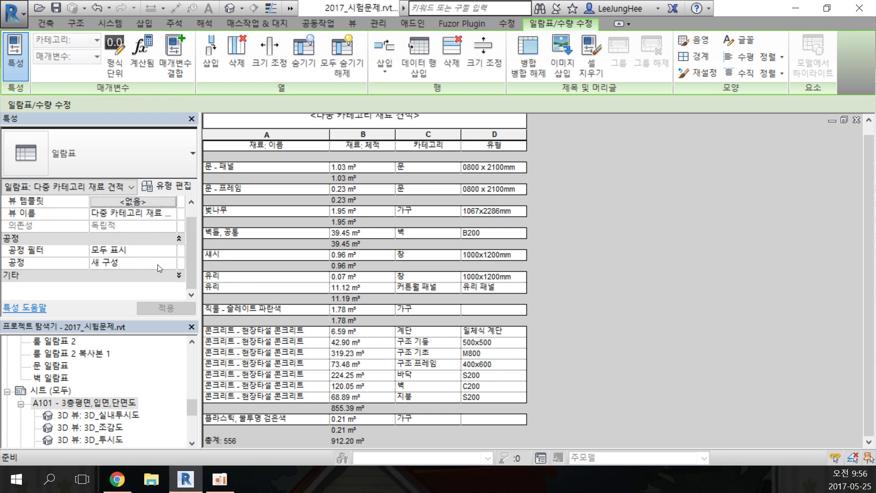
{"action": "left_click", "coordinate": [169, 240]}
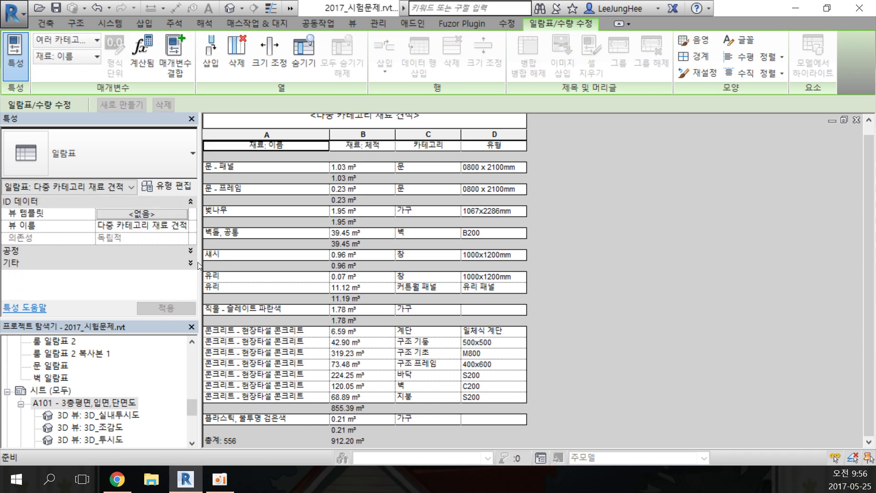
{"action": "left_click", "coordinate": [189, 251]}
{"action": "left_click", "coordinate": [190, 289]}
- Filter the material takeoff to rows where 재료: 이름 is 같음 콘크리트 - 현장타설 콘크리트
{"action": "scroll", "coordinate": [172, 292], "scroll_direction": "down", "scroll_amount": 1}
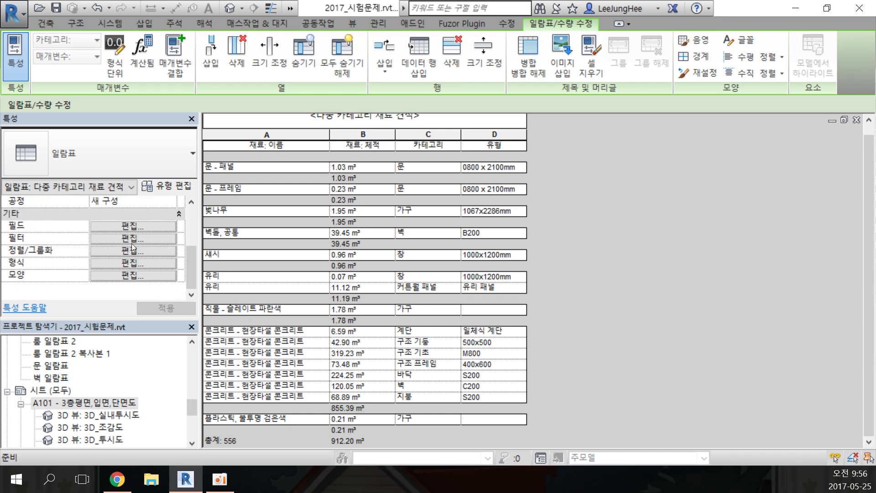
{"action": "left_click", "coordinate": [133, 226]}
{"action": "left_click", "coordinate": [422, 83]}
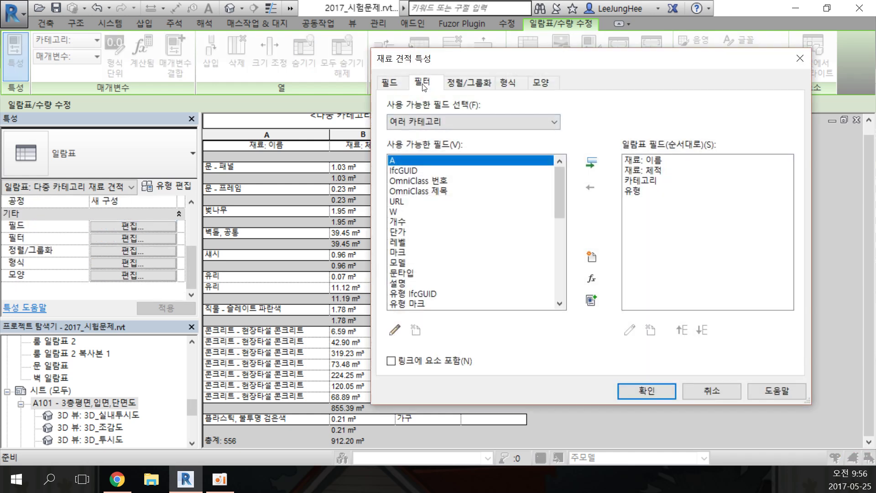
{"action": "left_click", "coordinate": [471, 107]}
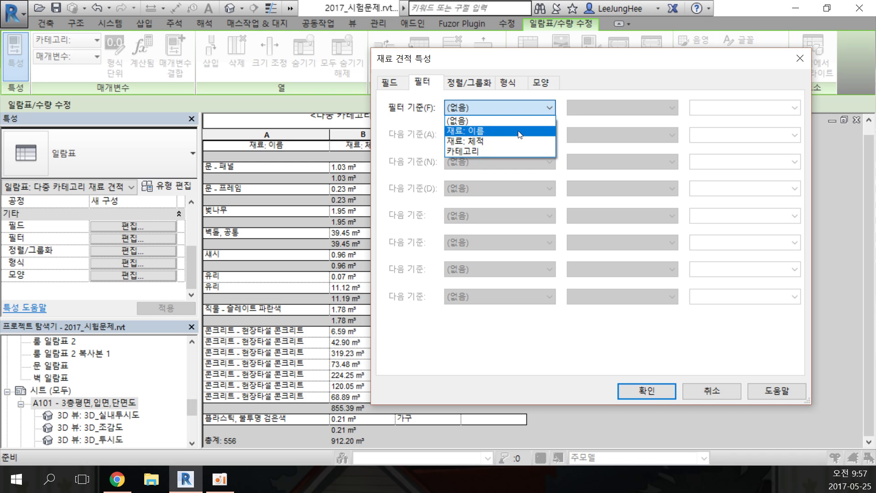
{"action": "left_click", "coordinate": [520, 135]}
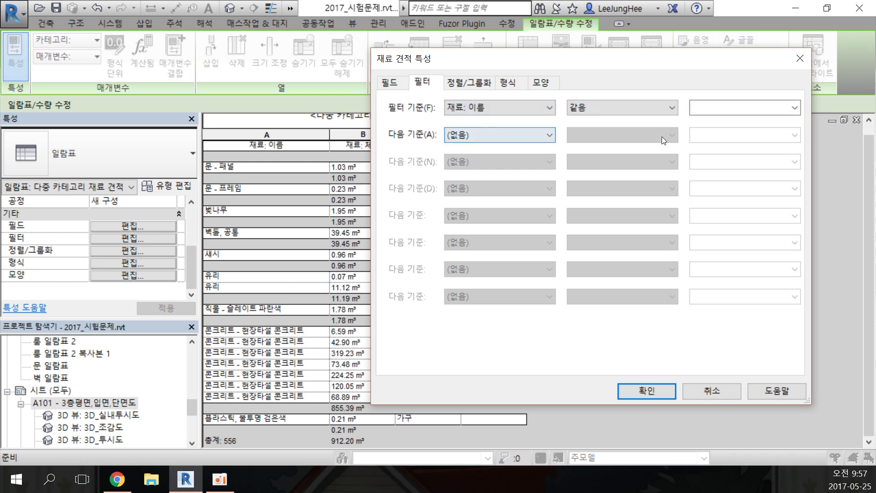
{"action": "left_click", "coordinate": [734, 107]}
{"action": "left_click", "coordinate": [794, 107]}
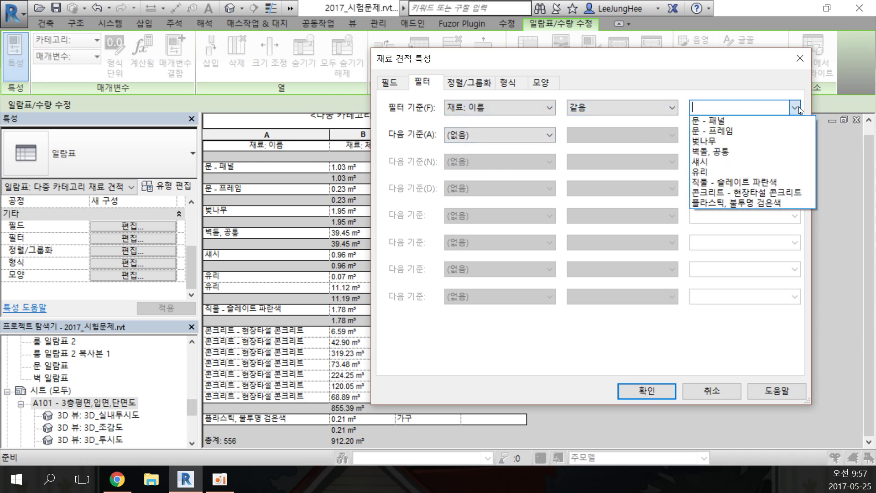
{"action": "left_click", "coordinate": [789, 192]}
{"action": "left_click", "coordinate": [648, 391]}
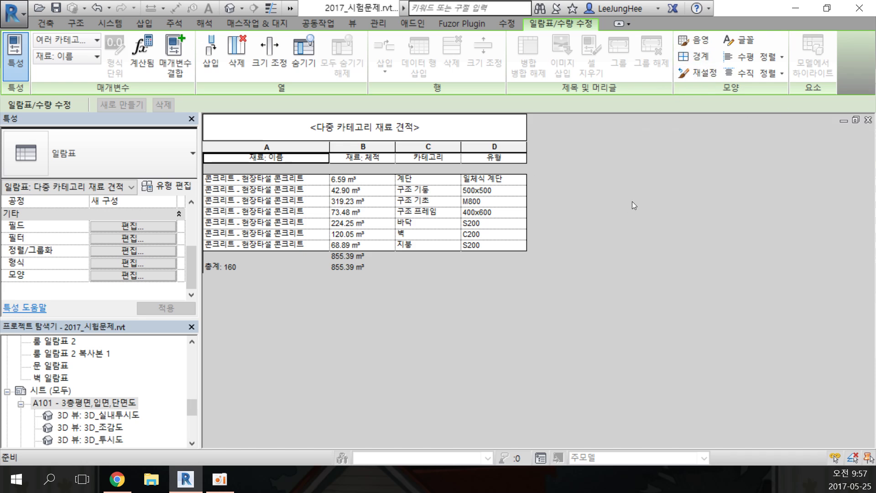
- Review the takeoff's field, filter, sorting/grouping, formatting and appearance settings and close them without changes
{"action": "left_click", "coordinate": [546, 30]}
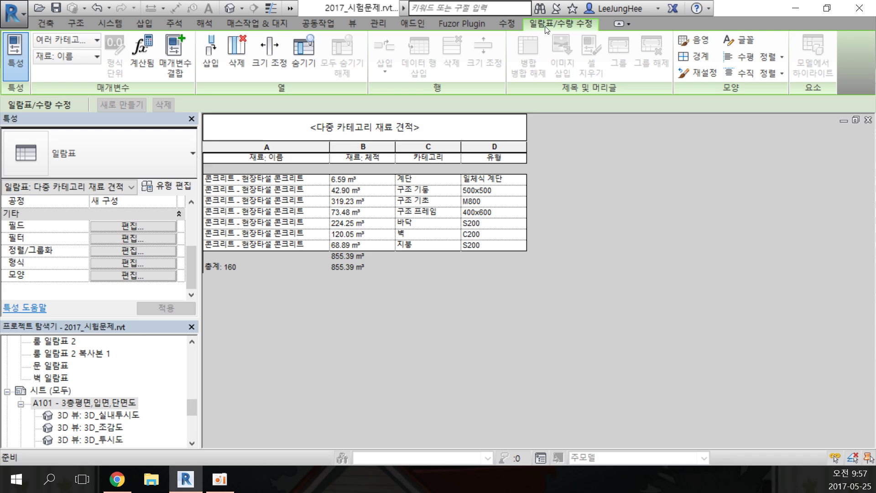
{"action": "left_click", "coordinate": [353, 23]}
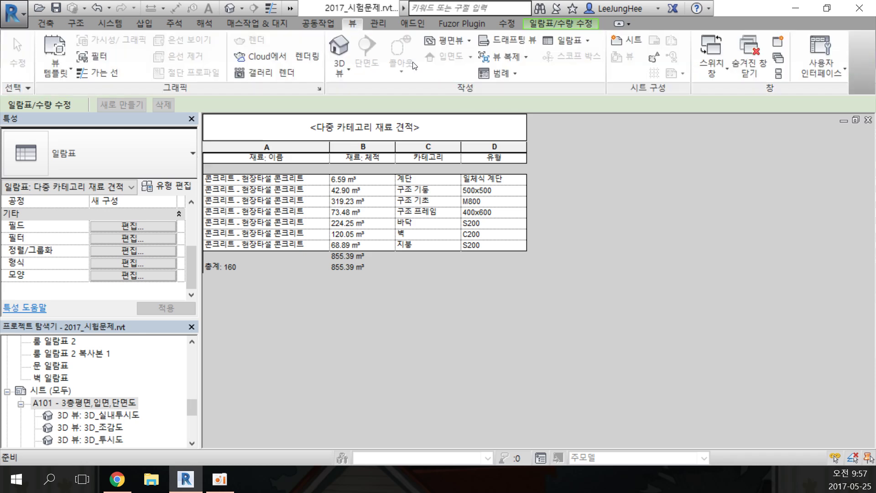
{"action": "left_click", "coordinate": [567, 40]}
{"action": "left_click", "coordinate": [149, 227]}
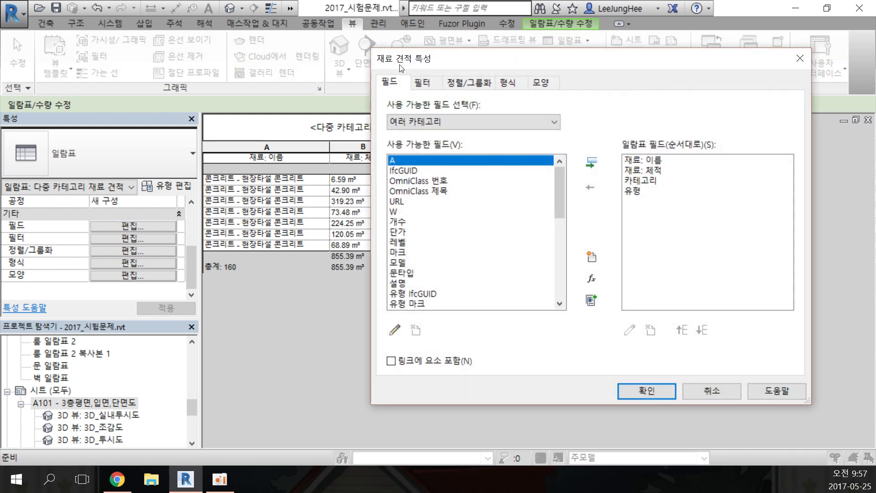
{"action": "left_click", "coordinate": [423, 83]}
{"action": "left_click", "coordinate": [467, 83]}
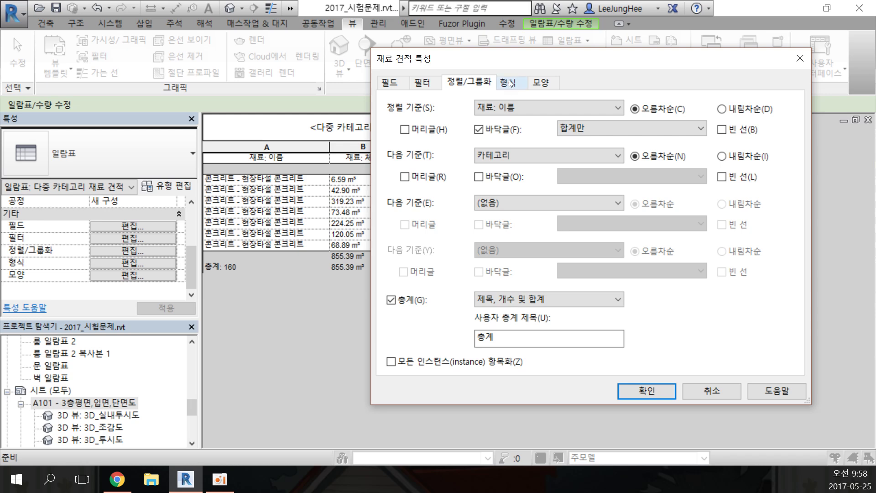
{"action": "left_click", "coordinate": [510, 83]}
{"action": "left_click", "coordinate": [542, 83]}
{"action": "left_click", "coordinate": [800, 58]}
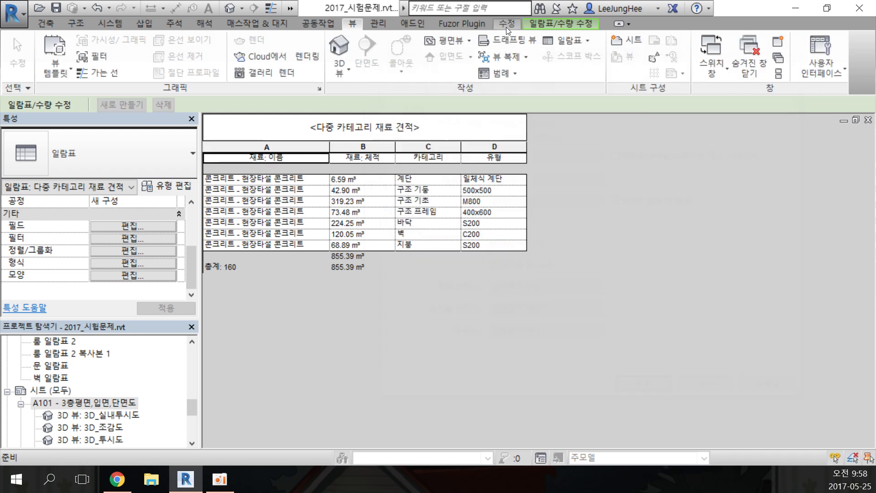
- Examine the category options for a new 일람표/수량 schedule and a new 재료 견적 takeoff, closing both dialogs without creating anything
{"action": "left_click", "coordinate": [574, 43]}
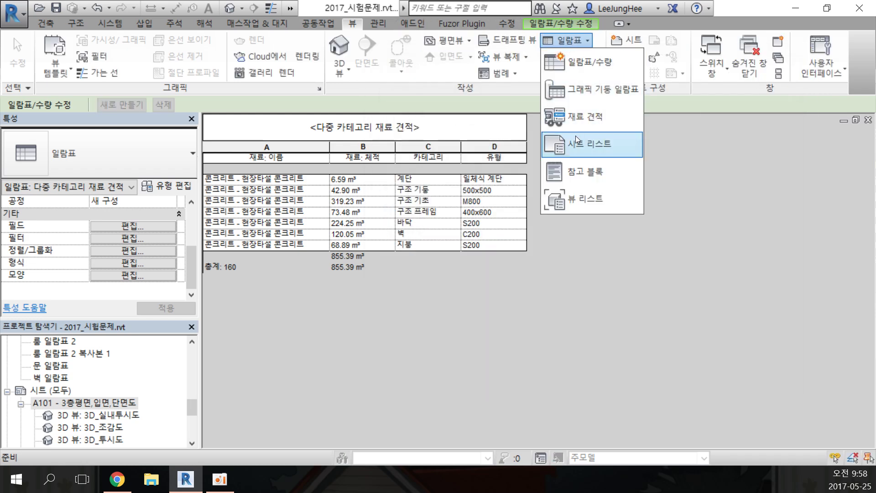
{"action": "left_click", "coordinate": [575, 61]}
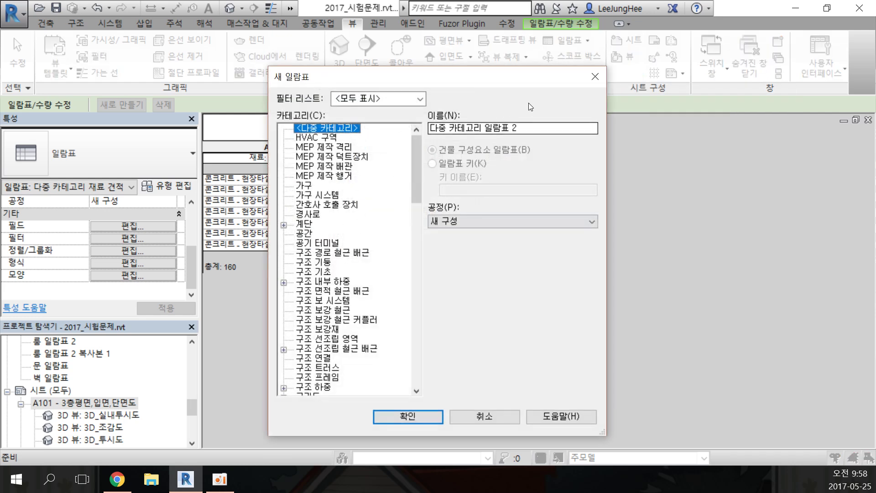
{"action": "left_click", "coordinate": [594, 76]}
{"action": "left_click", "coordinate": [573, 40]}
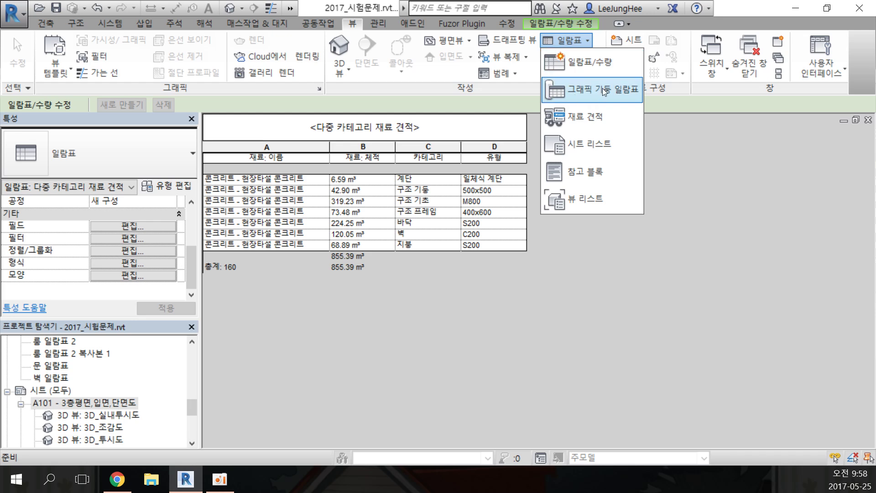
{"action": "left_click", "coordinate": [604, 120]}
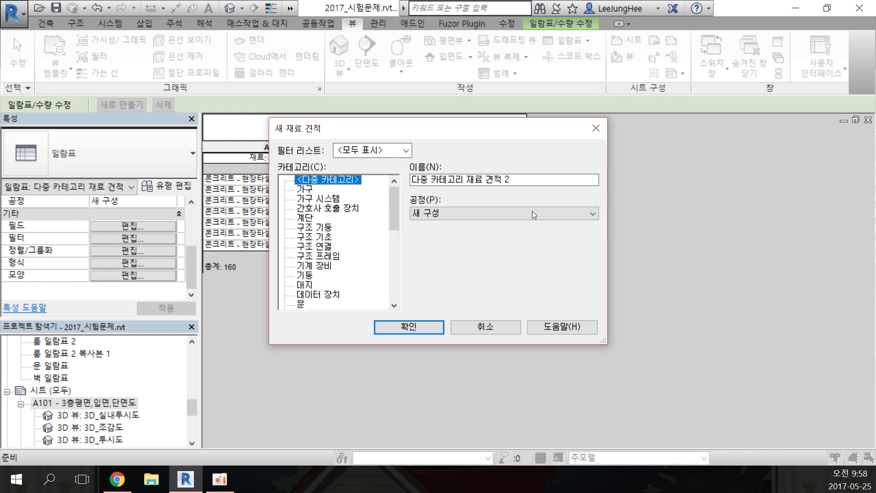
{"action": "left_click", "coordinate": [596, 126]}
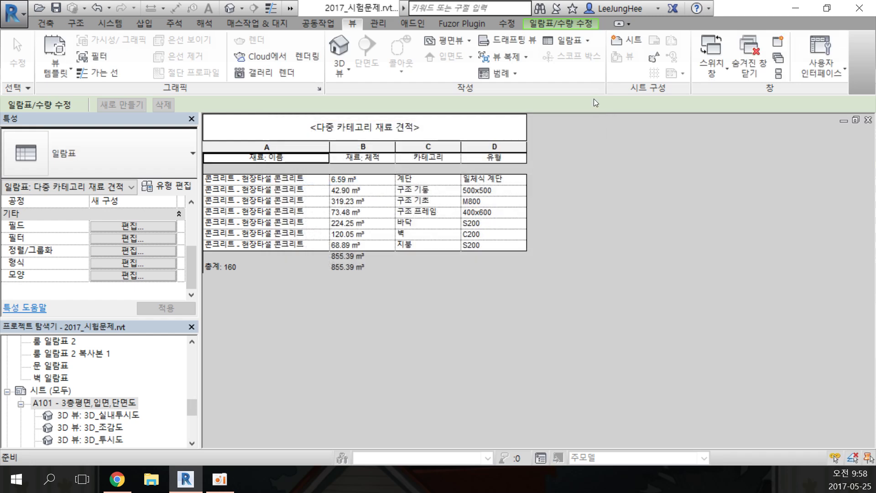
{"action": "left_click", "coordinate": [581, 42]}
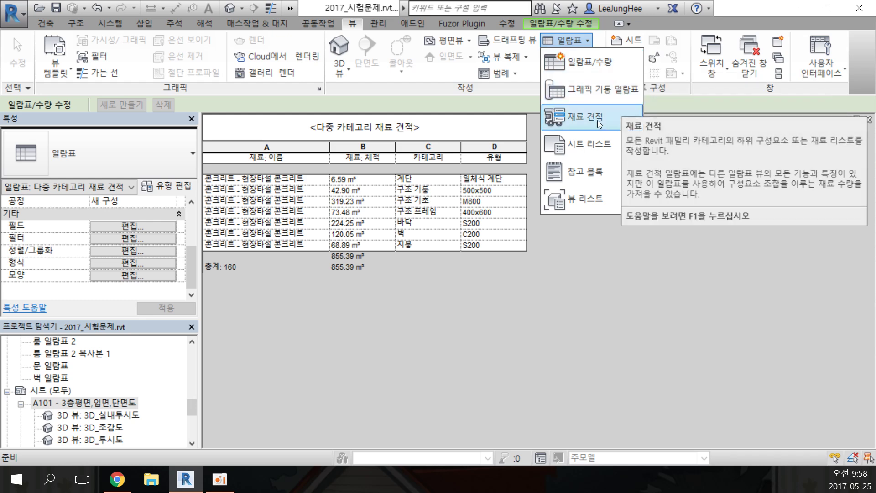
{"action": "left_click", "coordinate": [576, 331]}
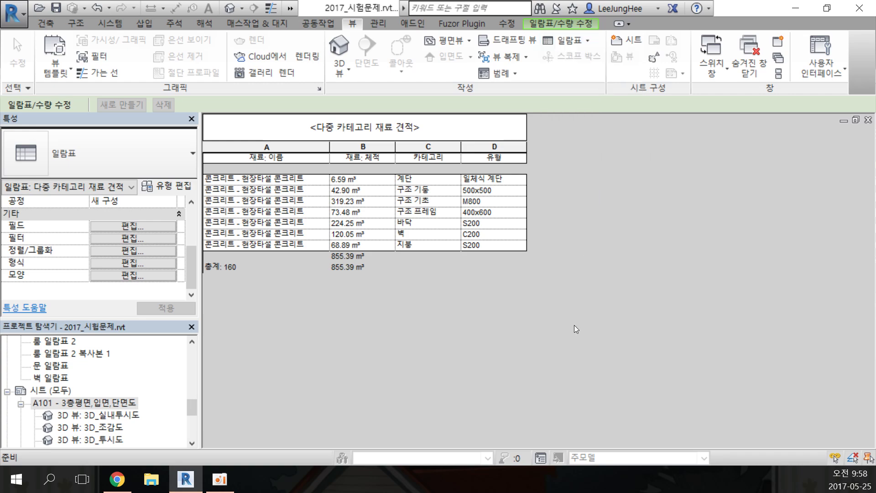
- Open sheet A101 - 3층평면,입면,단면도 and examine its overall layout of plan, elevation, section and 3D views
{"action": "double_click", "coordinate": [125, 404]}
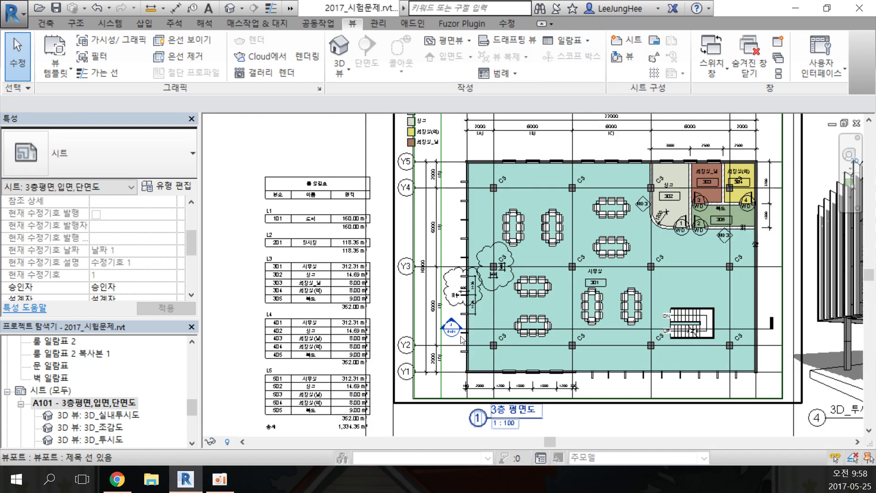
{"action": "scroll", "coordinate": [512, 299], "scroll_direction": "down", "scroll_amount": 2}
{"action": "middle_click_drag", "start_coordinate": [644, 315], "coordinate": [512, 264]}
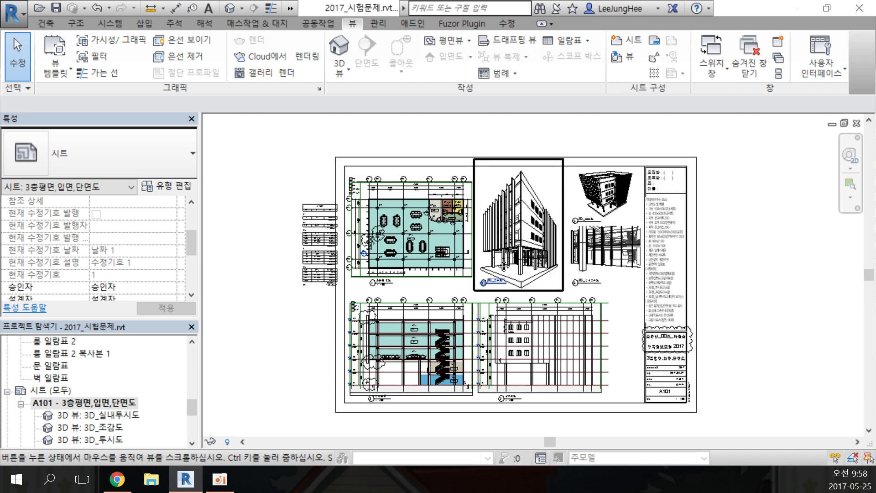
{"action": "scroll", "coordinate": [439, 291], "scroll_direction": "up", "scroll_amount": 1}
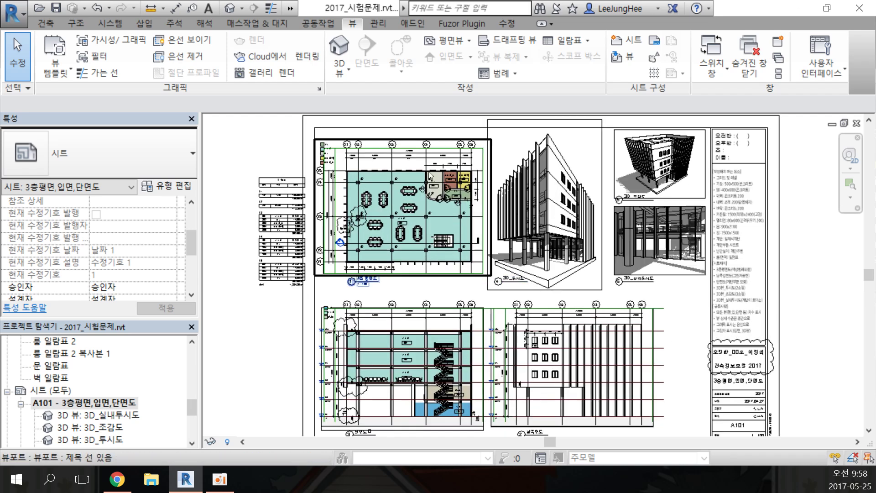